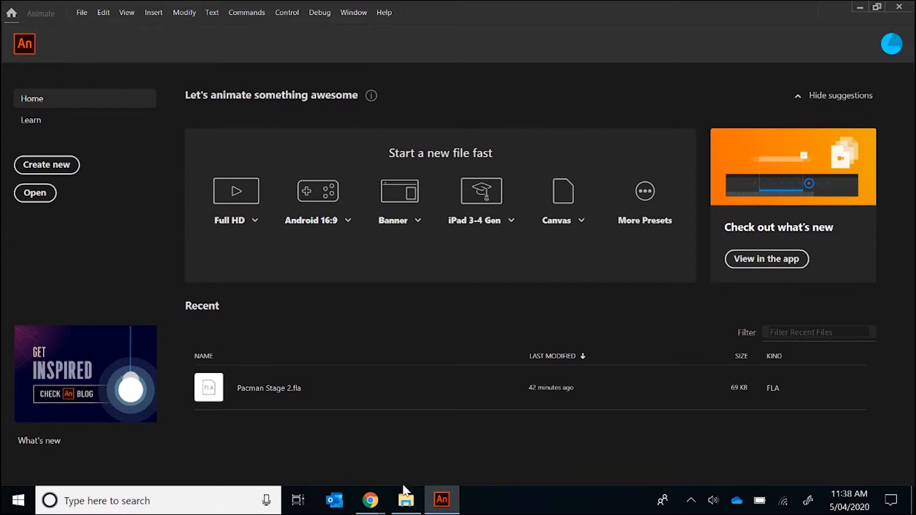
# Step: Switch to File Explorer and examine the pixel dimensions in the Background image's detailed properties
pyautogui.click(406, 499)
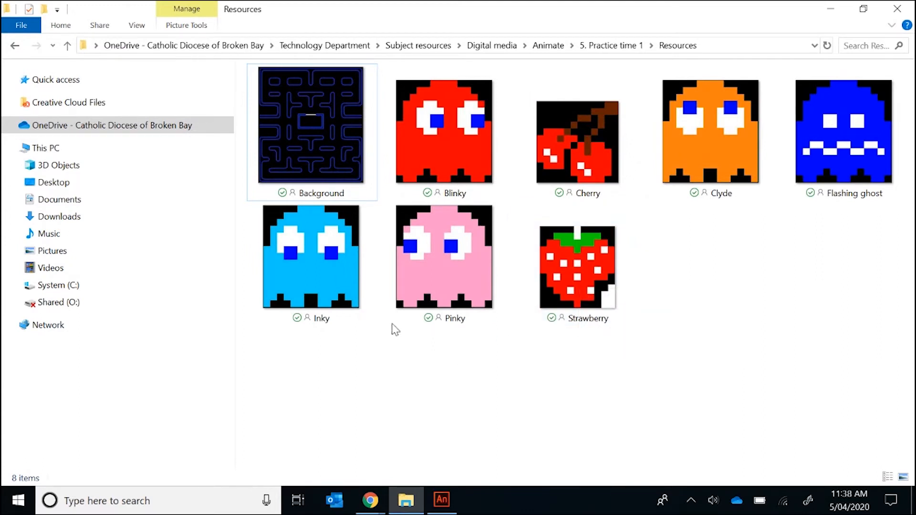
pyautogui.rightClick(324, 152)
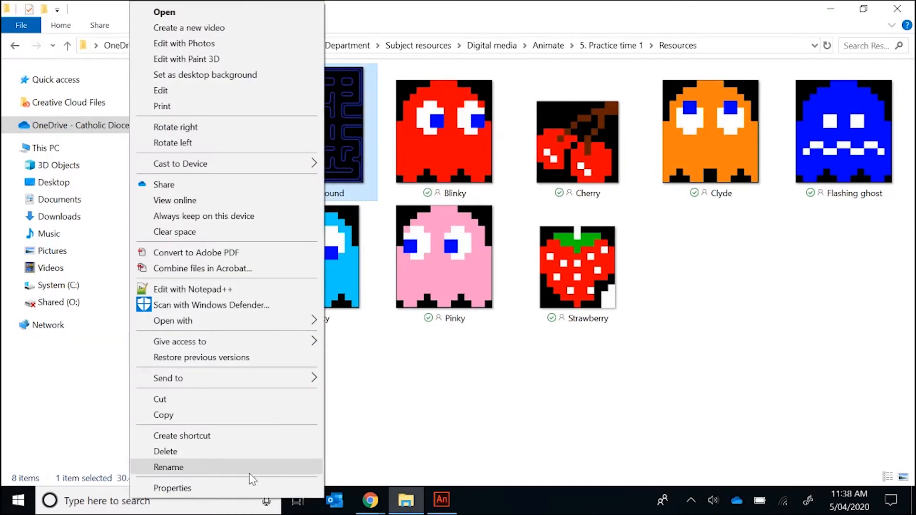
pyautogui.click(242, 488)
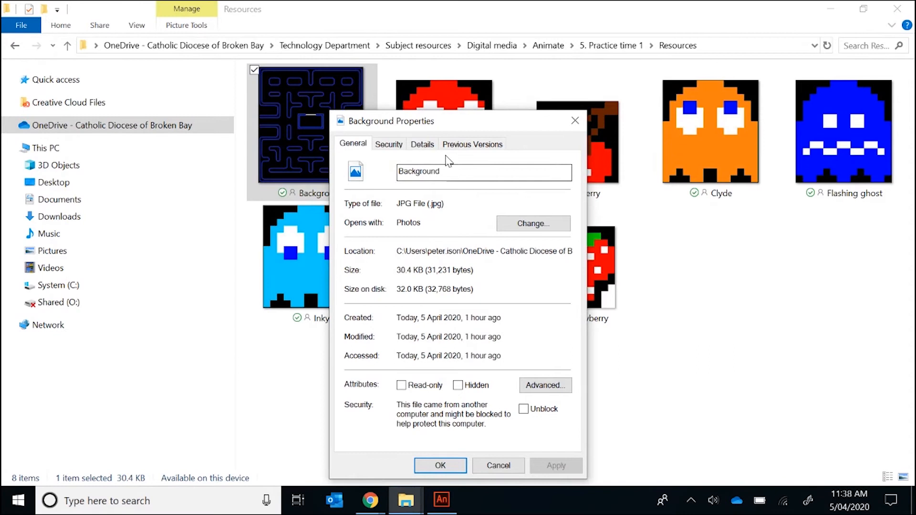
pyautogui.click(422, 144)
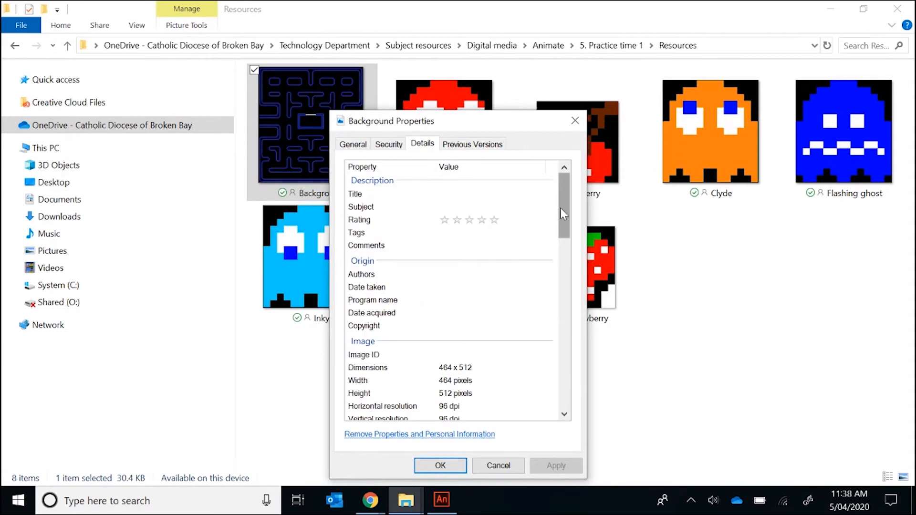
pyautogui.moveTo(560, 208); pyautogui.dragTo(561, 231)
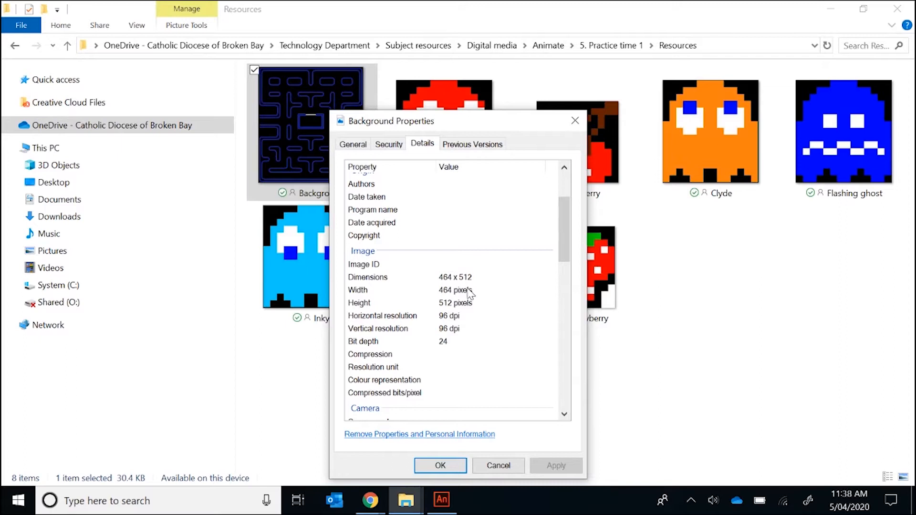
# Step: Switch to Adobe Animate and create a new ActionScript 3.0 document 464 pixels wide and 512 pixels high
pyautogui.click(443, 501)
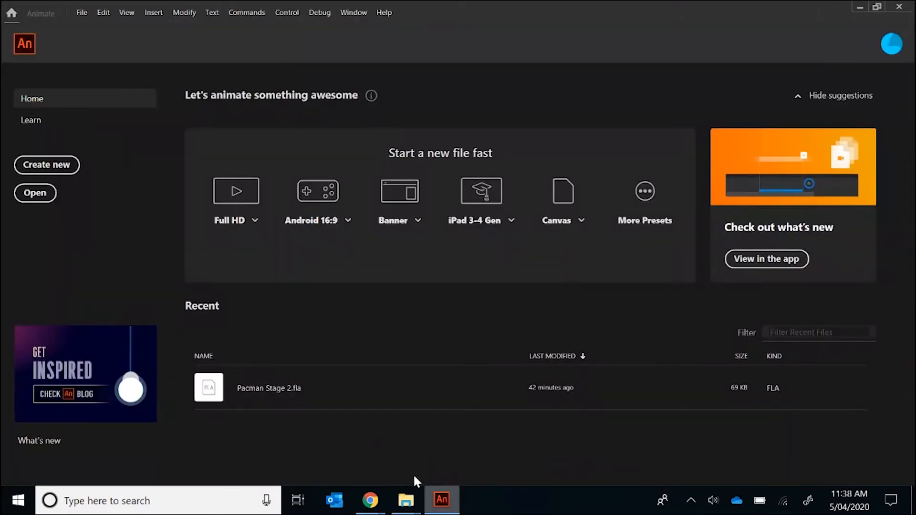
pyautogui.click(39, 167)
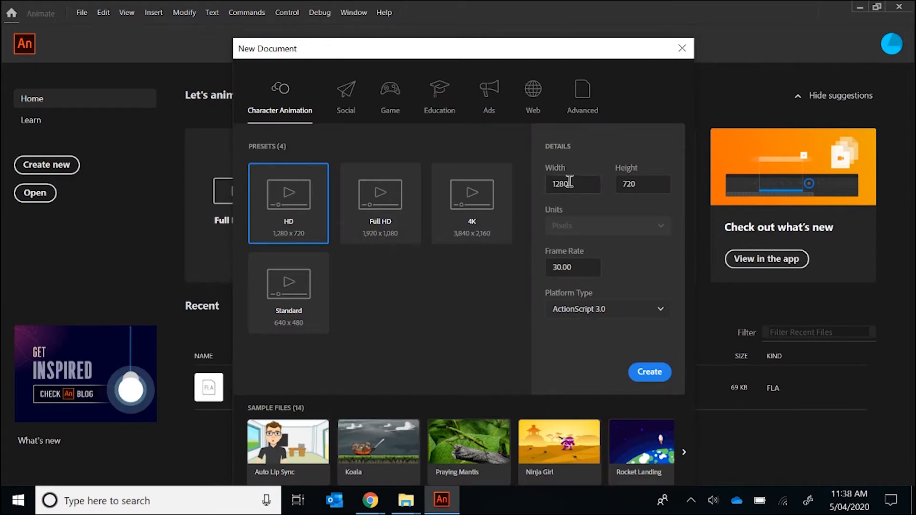
pyautogui.moveTo(578, 184); pyautogui.dragTo(536, 190)
pyautogui.write('464')
pyautogui.click(644, 186)
pyautogui.moveTo(644, 186); pyautogui.dragTo(603, 184)
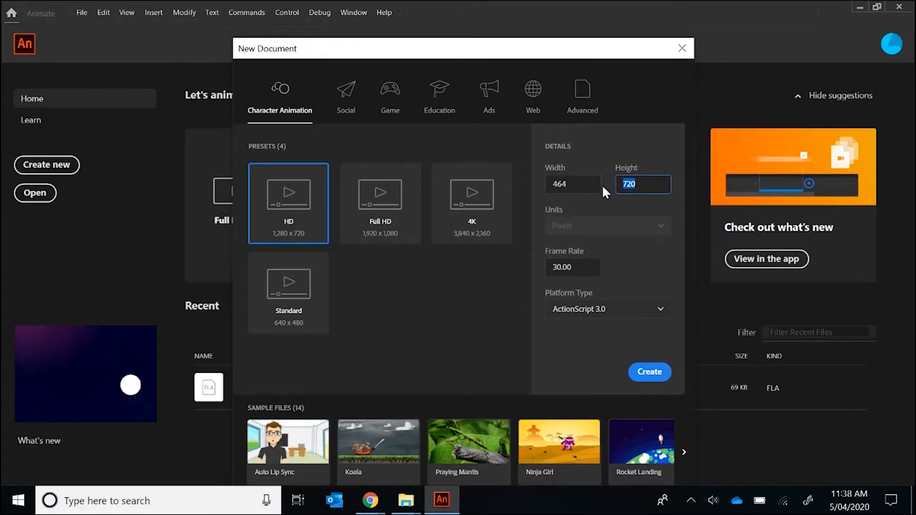
pyautogui.write('512')
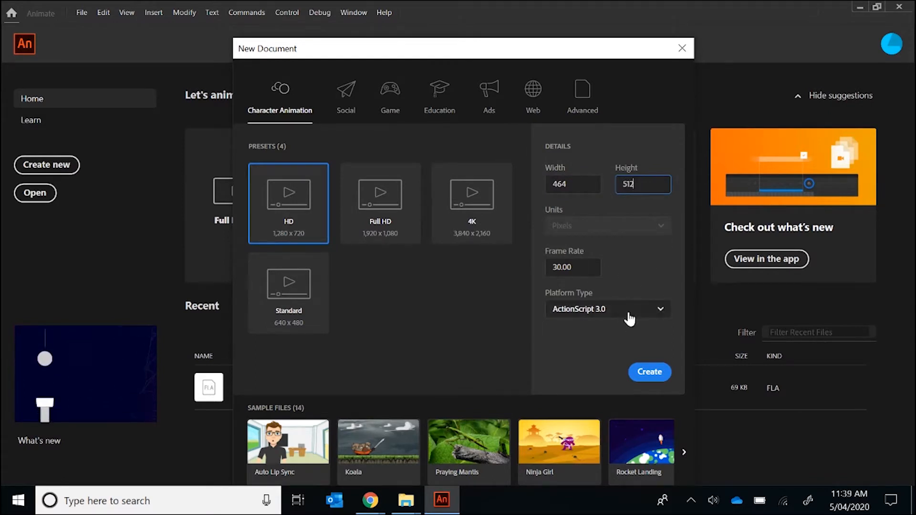
pyautogui.click(652, 375)
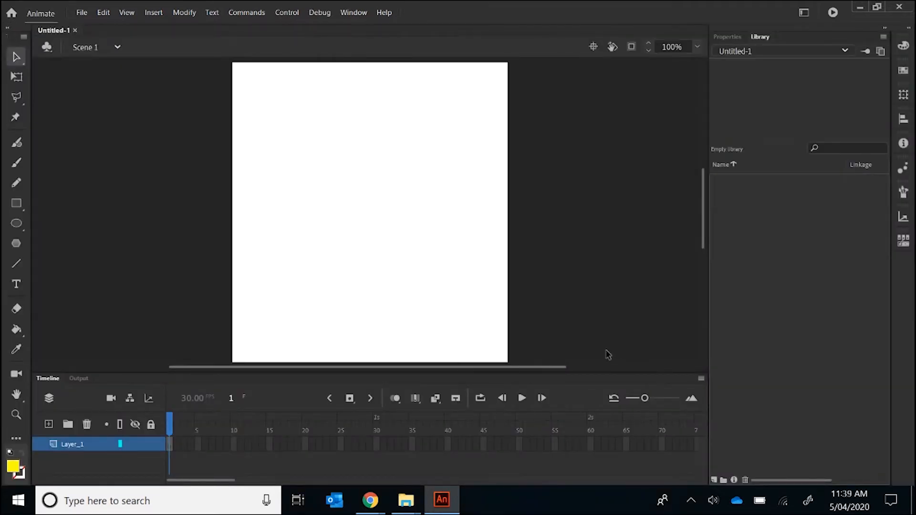
# Step: Rename the document's only layer as Background
pyautogui.doubleClick(78, 444)
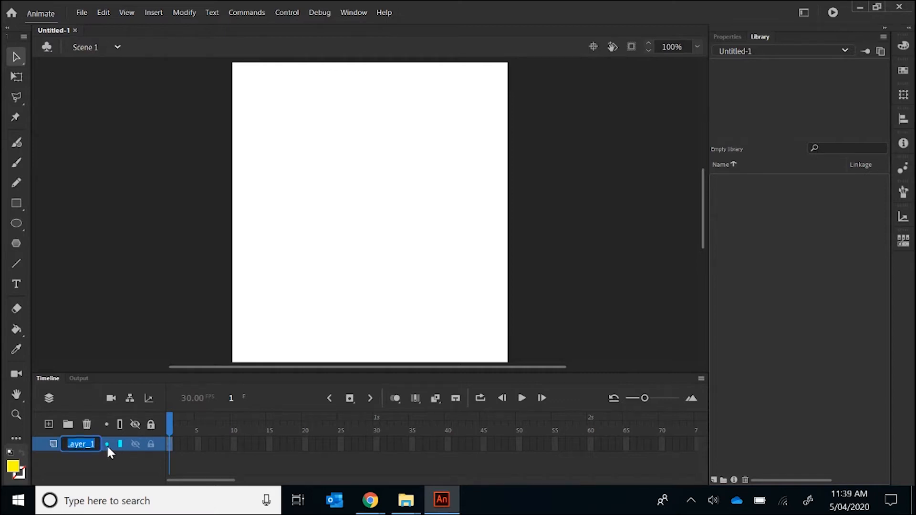
pyautogui.write('Backgrpoun')
pyautogui.press('BackSpace')
pyautogui.press('BackSpace')
pyautogui.press('BackSpace')
pyautogui.write('ound')
pyautogui.click(288, 203)
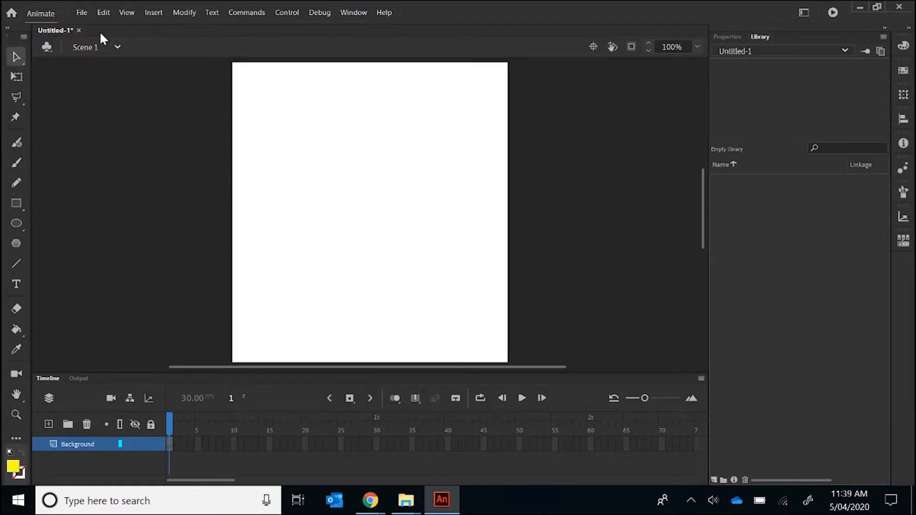
# Step: Import the Background maze image from the Resources folder to the stage
pyautogui.click(80, 12)
pyautogui.moveTo(142, 212)
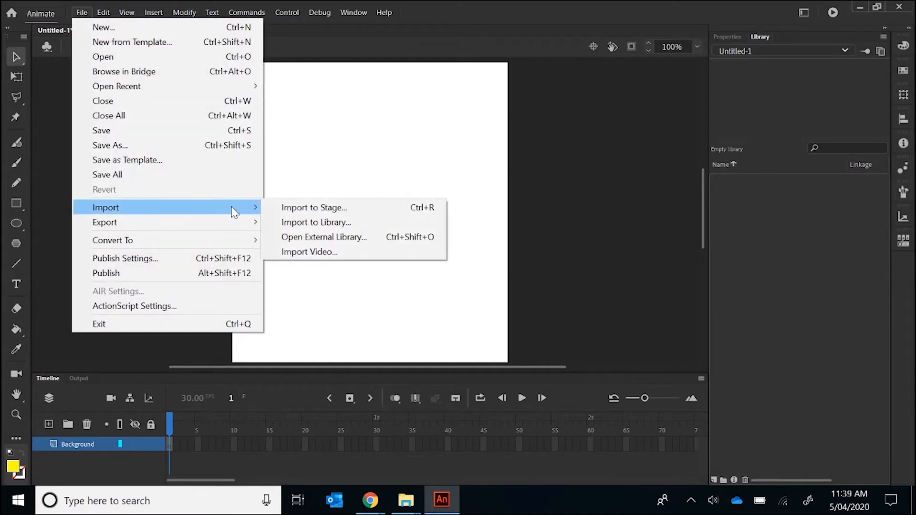
pyautogui.click(285, 209)
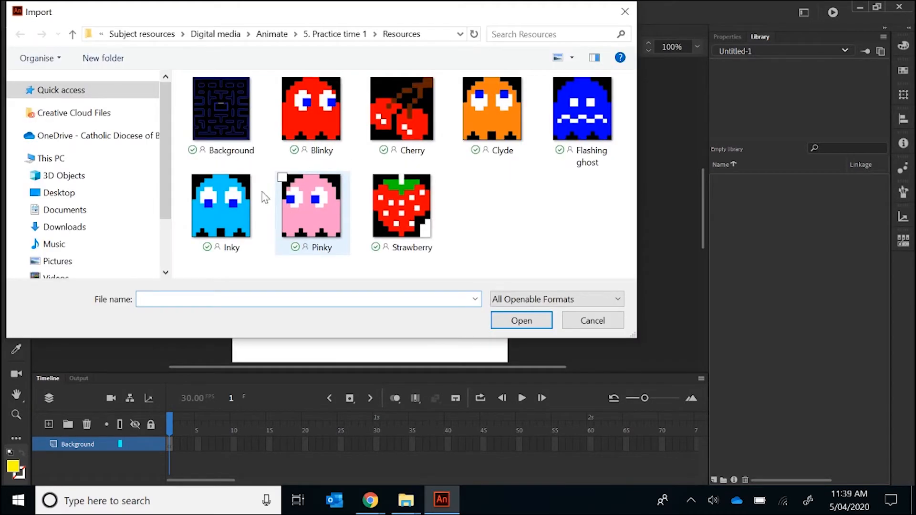
pyautogui.click(220, 114)
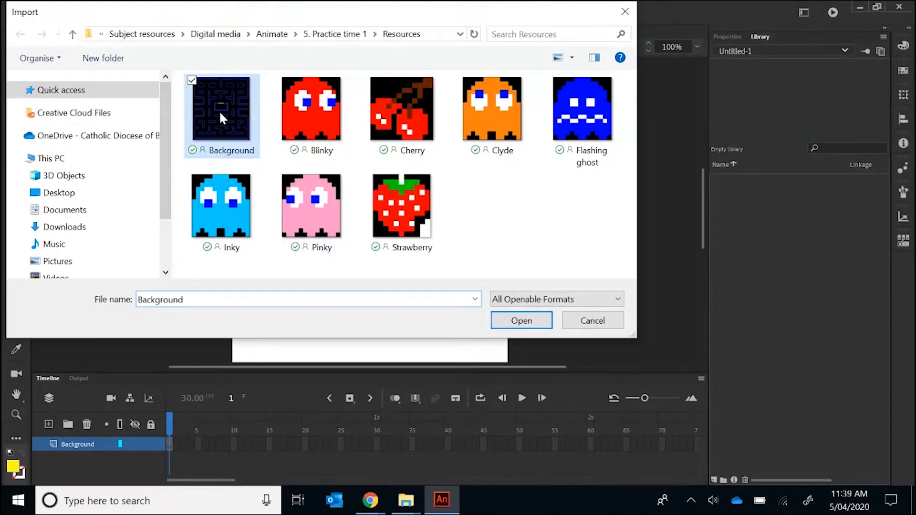
pyautogui.doubleClick(220, 117)
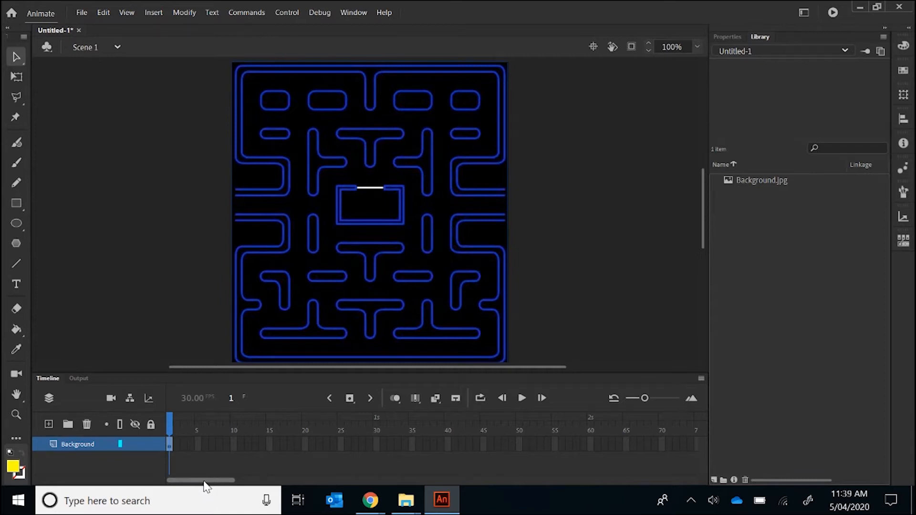
# Step: Insert a frame at frame 570 of the Background layer to extend the maze image up to there
pyautogui.moveTo(205, 481); pyautogui.dragTo(679, 462)
pyautogui.rightClick(656, 445)
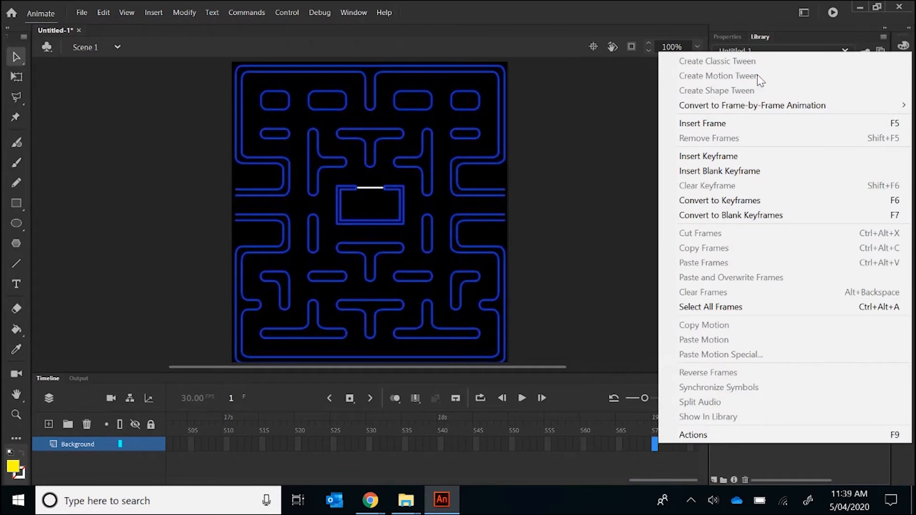
pyautogui.click(737, 123)
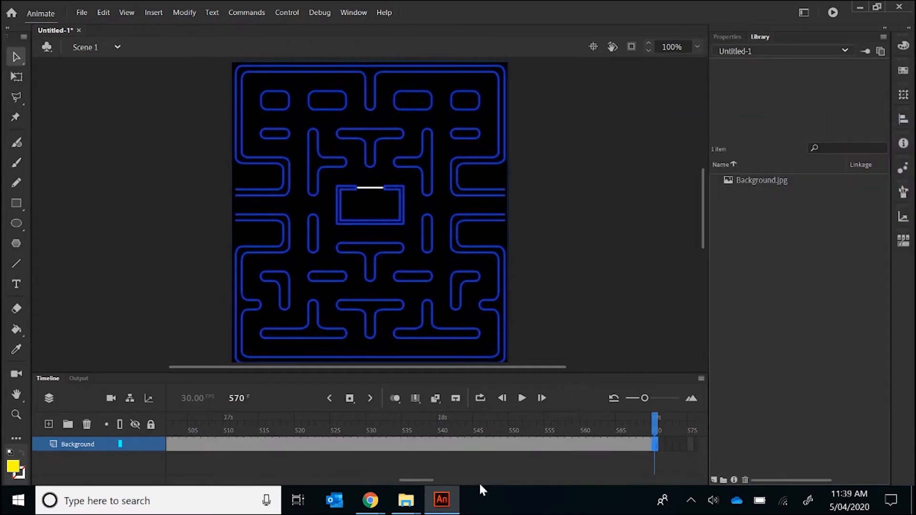
pyautogui.moveTo(411, 480); pyautogui.dragTo(129, 484)
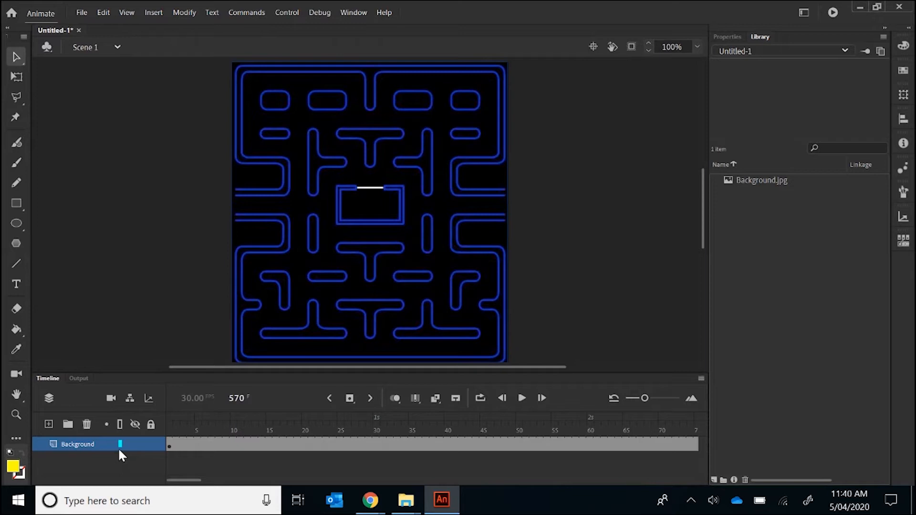
# Step: Add a new layer above Background and name it Dots
pyautogui.click(49, 425)
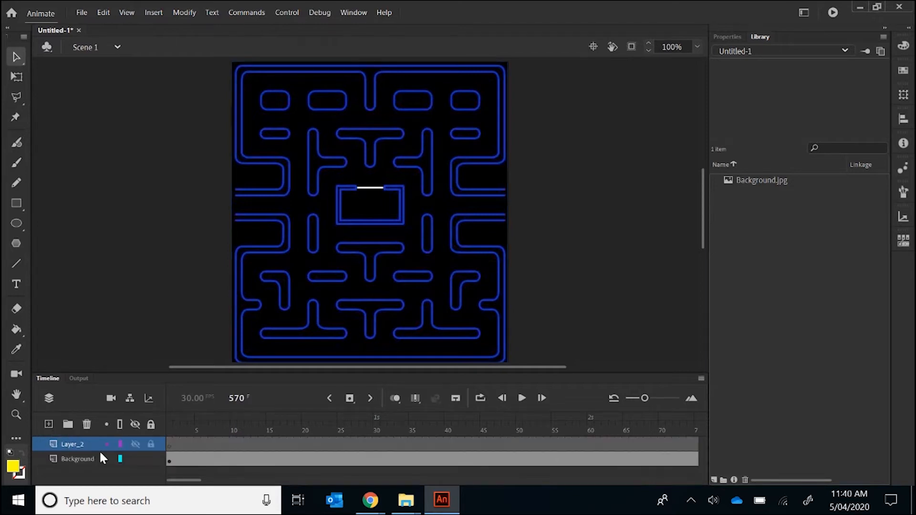
pyautogui.doubleClick(76, 445)
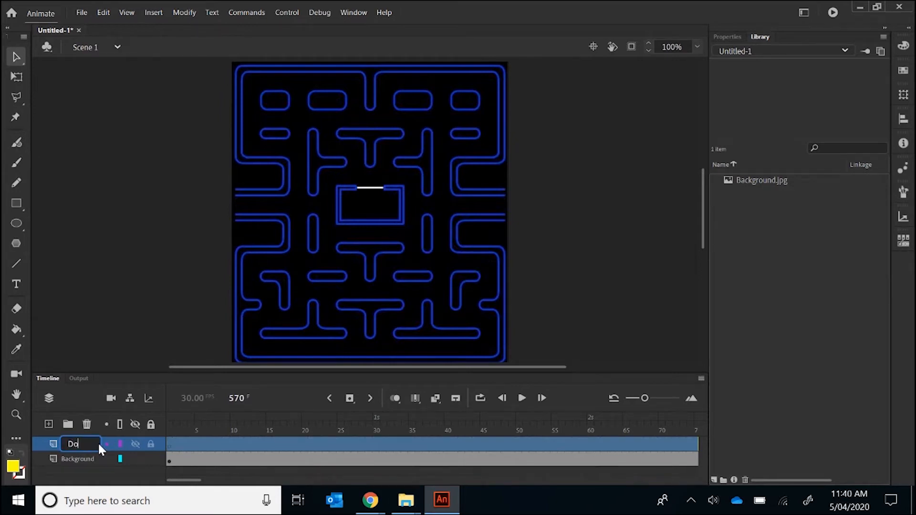
pyautogui.write('Dots')
pyautogui.click(157, 245)
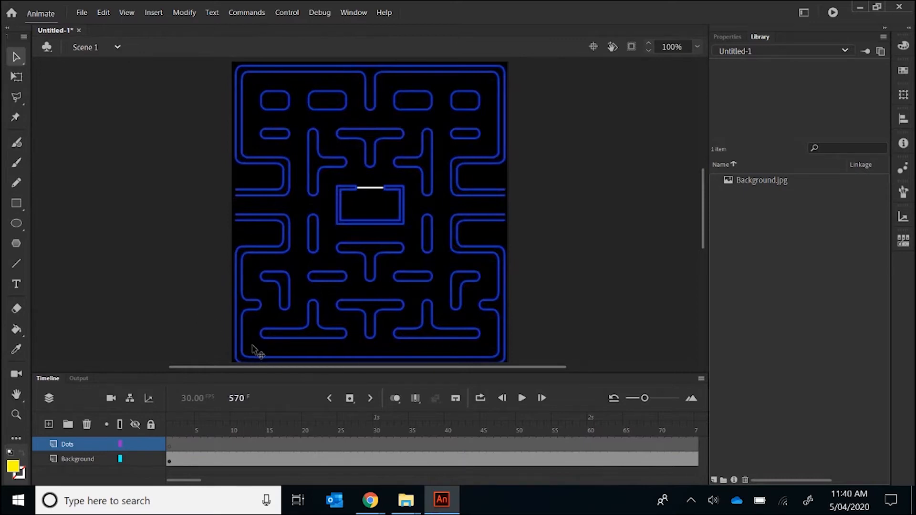
# Step: Draw a small circle with white fill and no stroke in the maze's lower-left corridor on the Dots layer, using the Oval tool
pyautogui.click(684, 45)
pyautogui.write('1')
pyautogui.write('300')
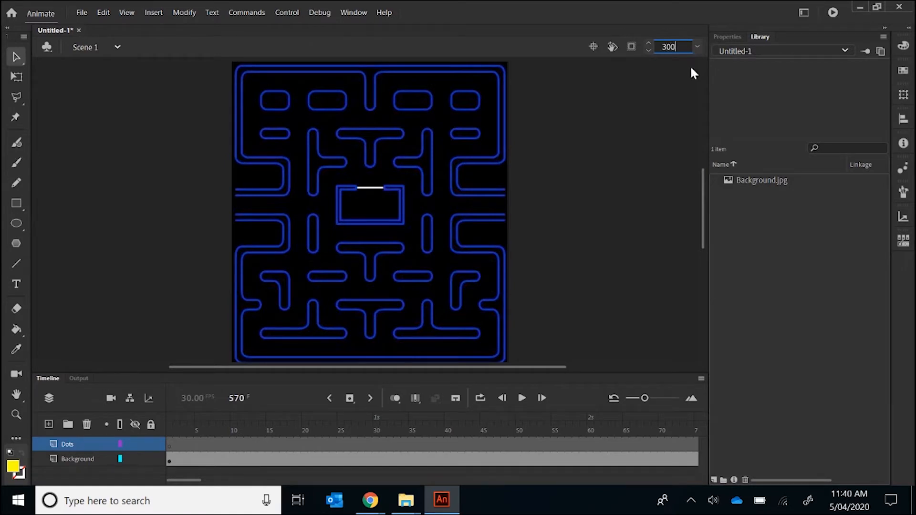
pyautogui.press('Return')
pyautogui.scroll(-3, 191, 267)
pyautogui.scroll(-3, 128, 344)
pyautogui.moveTo(327, 368); pyautogui.dragTo(286, 370)
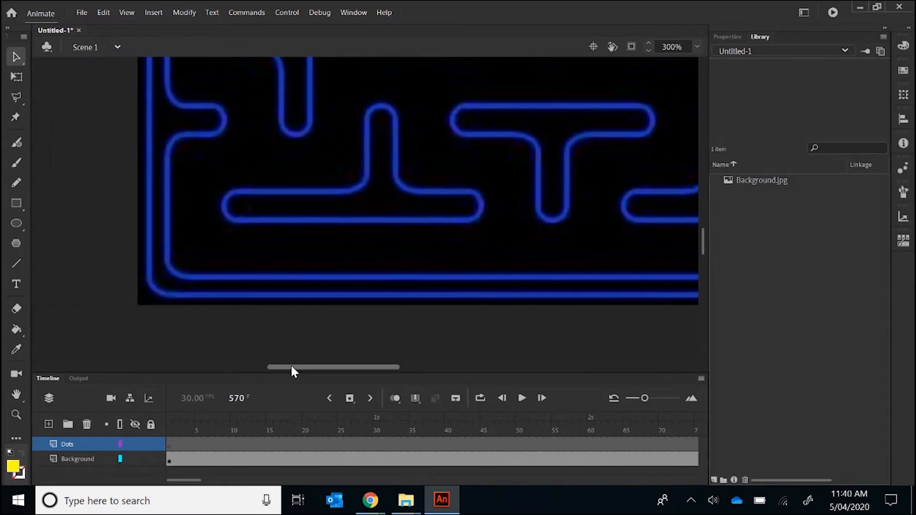
pyautogui.click(17, 224)
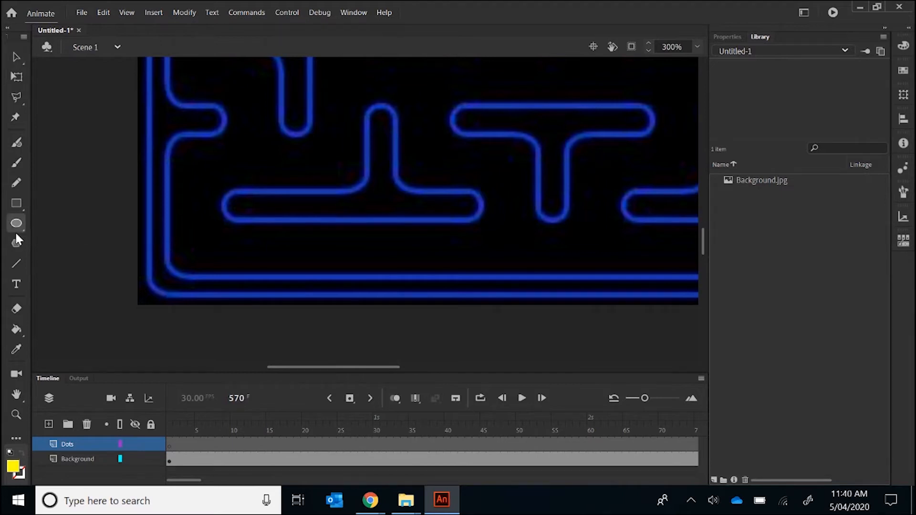
pyautogui.click(17, 472)
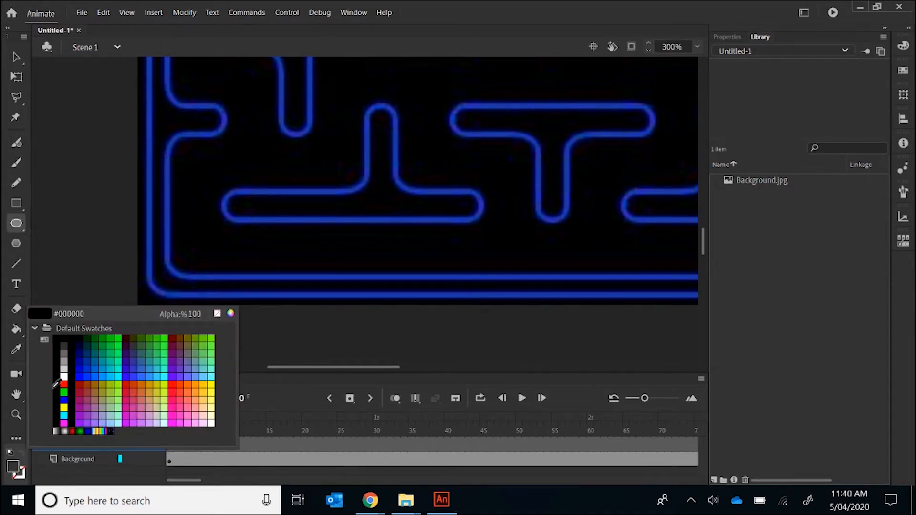
pyautogui.click(65, 375)
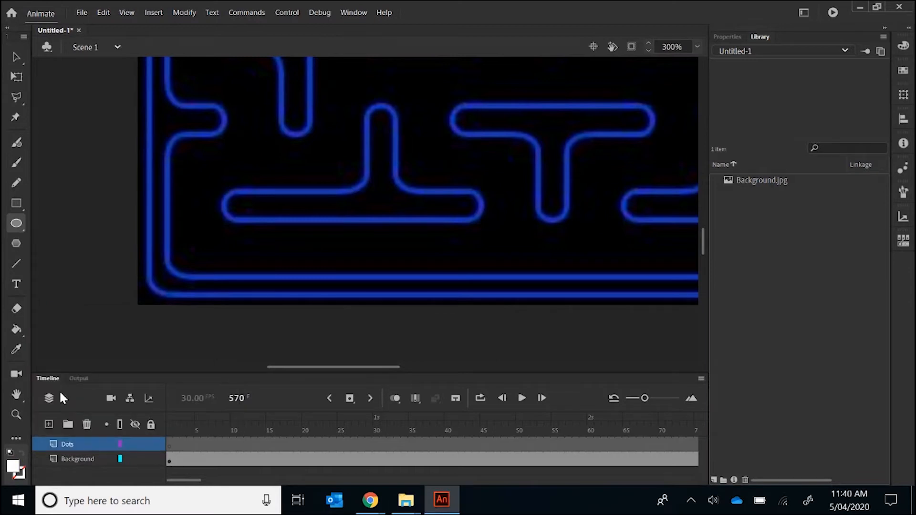
pyautogui.click(20, 474)
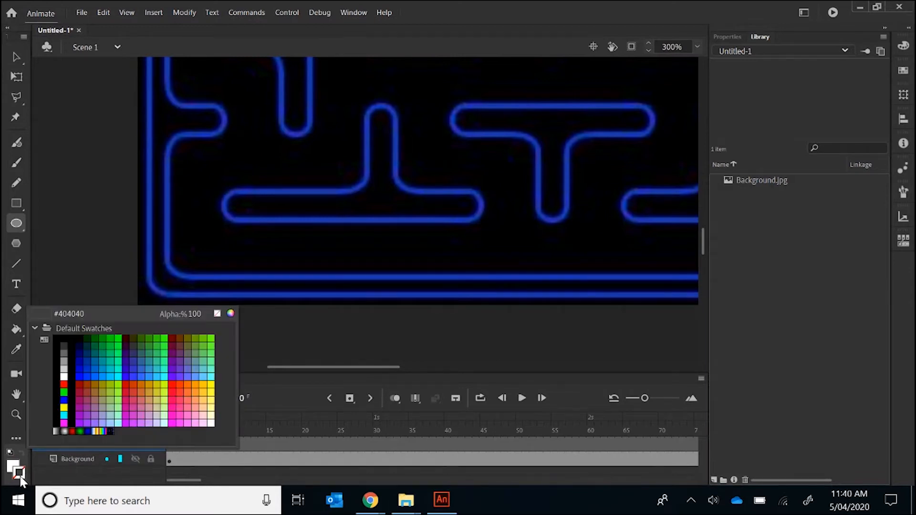
pyautogui.click(217, 313)
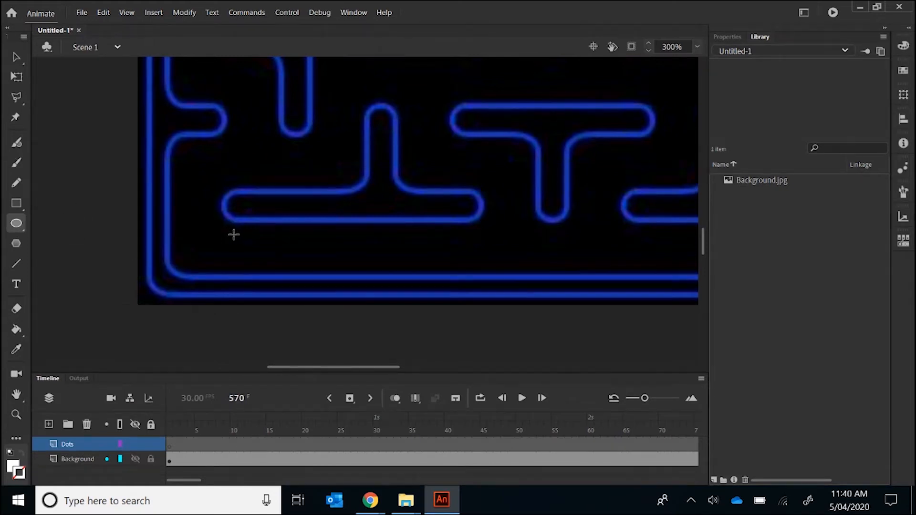
pyautogui.moveTo(232, 234); pyautogui.dragTo(257, 259)
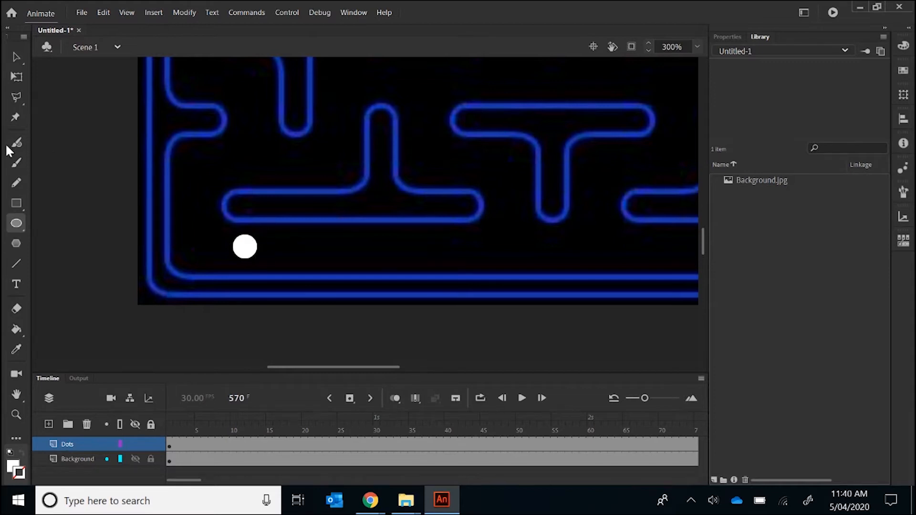
# Step: Convert the white circle to a Movie Clip symbol named Dot
pyautogui.click(16, 57)
pyautogui.click(245, 250)
pyautogui.rightClick(246, 251)
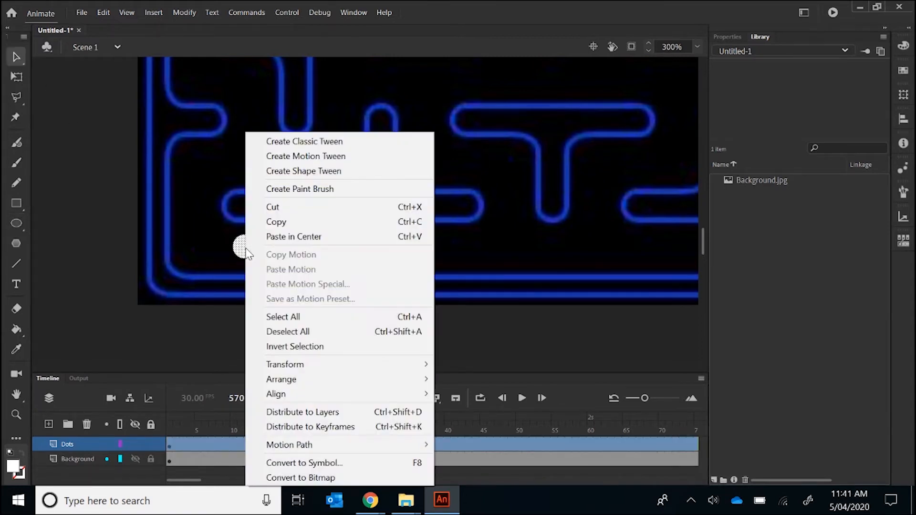
pyautogui.click(339, 463)
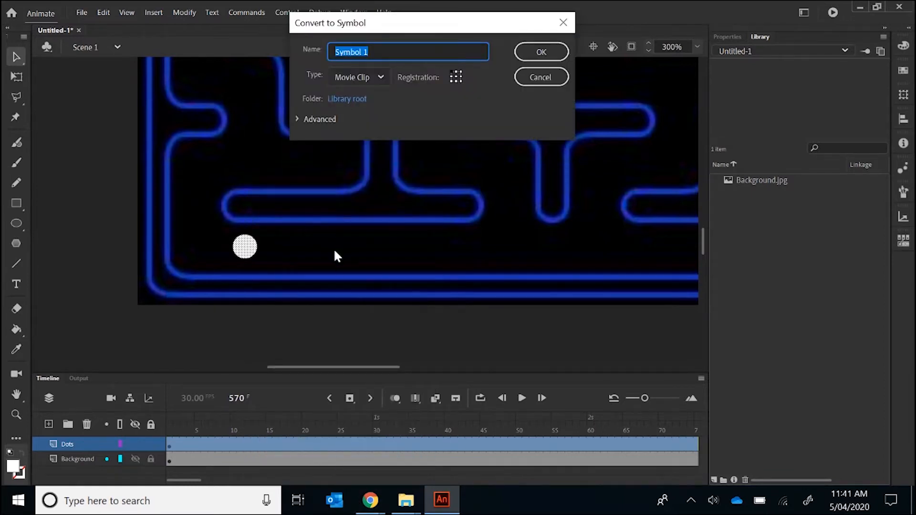
pyautogui.write('Dot')
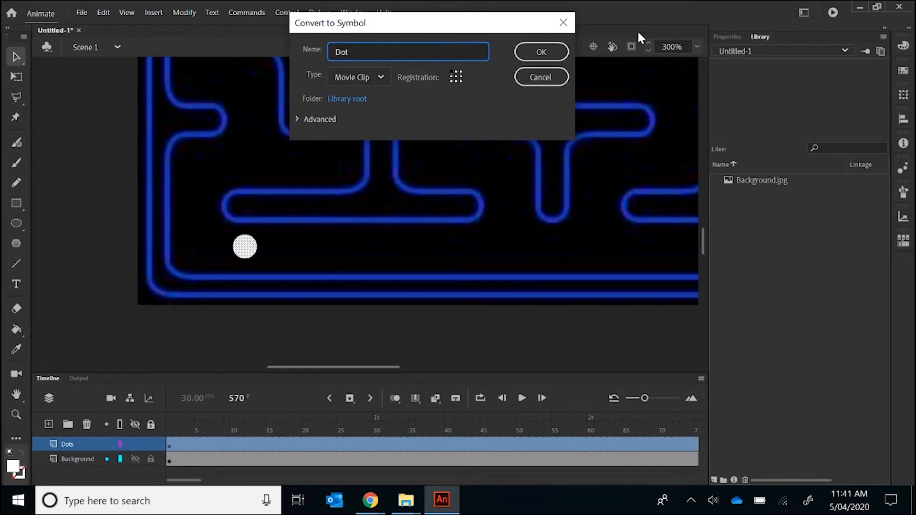
pyautogui.click(553, 51)
# Step: Copy the Dot instance and place a pasted copy in the maze's bottom corridor, level with the original dot
pyautogui.click(169, 449)
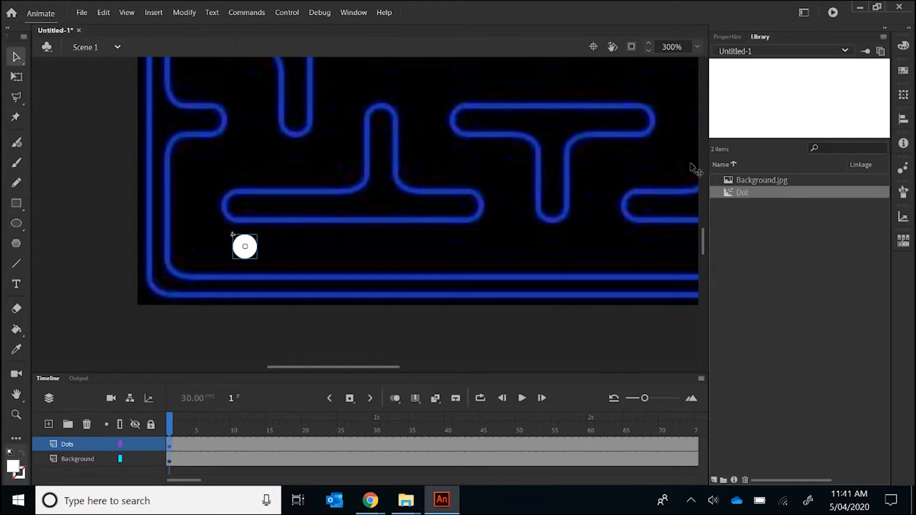
pyautogui.click(682, 46)
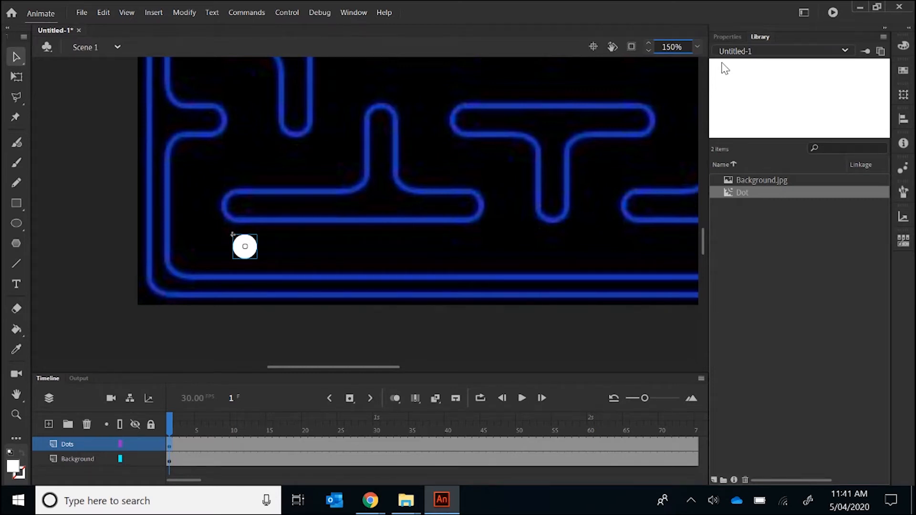
pyautogui.write('150')
pyautogui.press('Return')
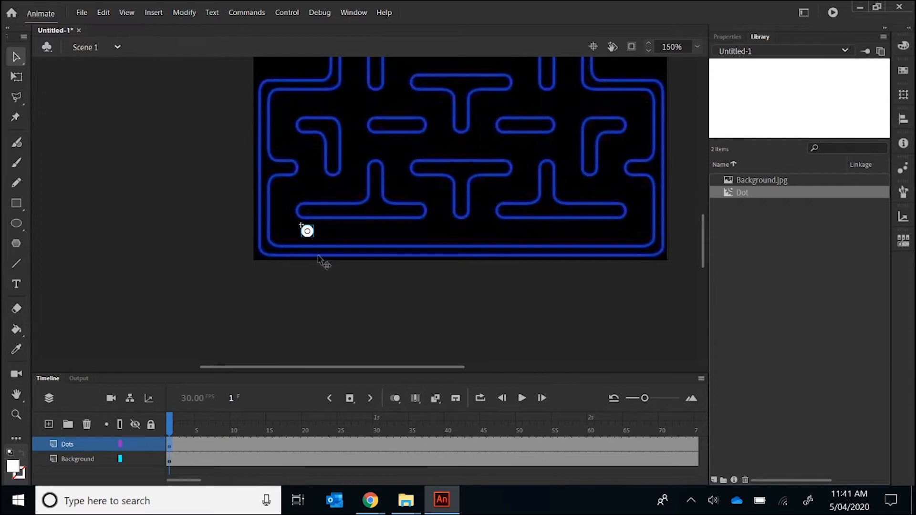
pyautogui.rightClick(308, 231)
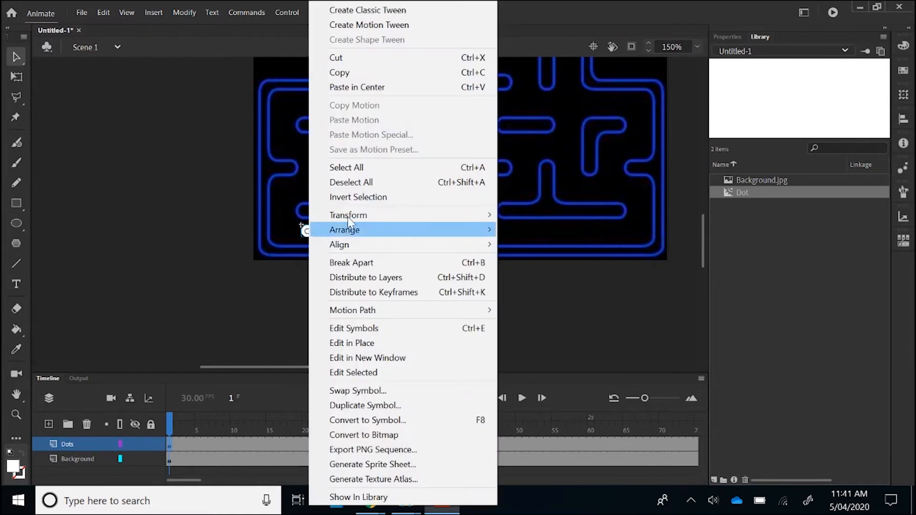
pyautogui.click(368, 74)
pyautogui.rightClick(339, 236)
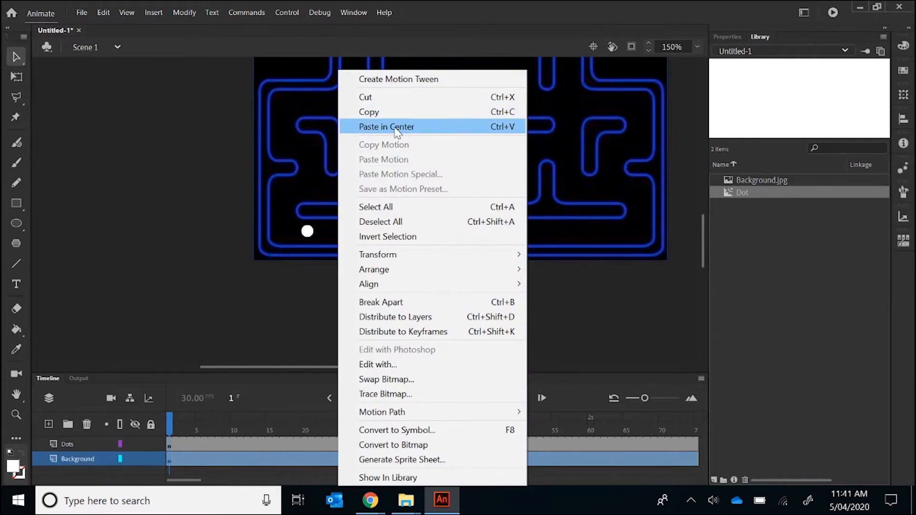
pyautogui.click(294, 214)
pyautogui.hotkey('ctrl', 'v')
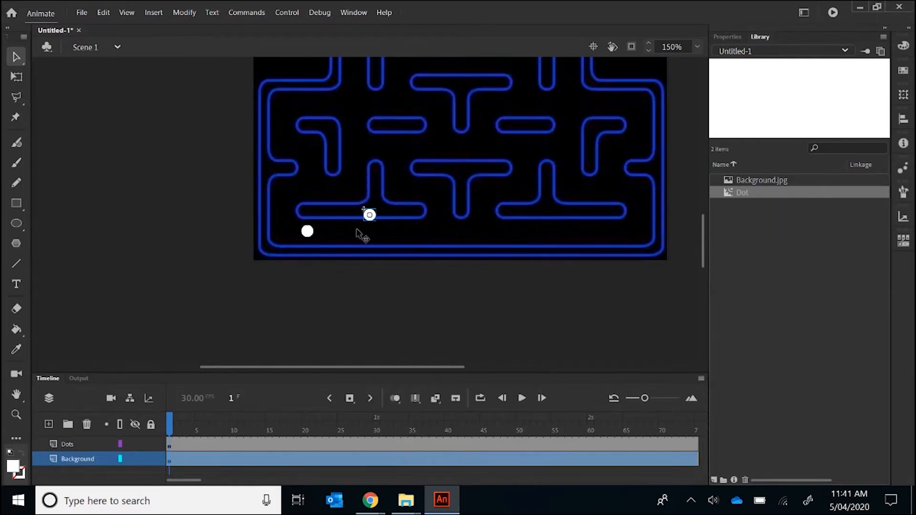
pyautogui.moveTo(370, 215); pyautogui.dragTo(356, 232)
# Step: Paste more copies of the dot and line them up along the bottom corridor to form an evenly spaced row of eight
pyautogui.hotkey('ctrl', 'v')
pyautogui.hotkey('ctrl', 'v')
pyautogui.moveTo(379, 227); pyautogui.dragTo(424, 233)
pyautogui.click(370, 215)
pyautogui.hotkey('ctrl', 'v')
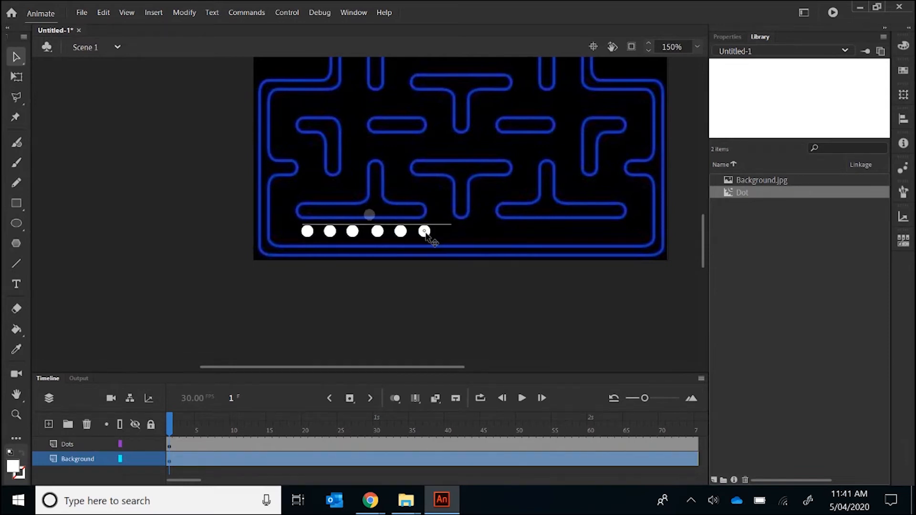
pyautogui.hotkey('ctrl', 'v')
pyautogui.moveTo(370, 215); pyautogui.dragTo(445, 233)
pyautogui.hotkey('ctrl', 'v')
pyautogui.moveTo(370, 215); pyautogui.dragTo(465, 233)
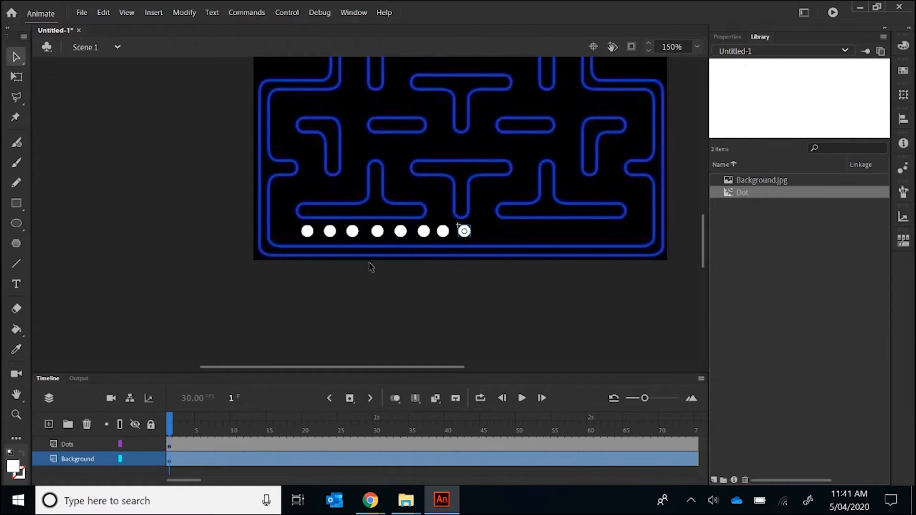
# Step: Copy the first four dots of the row, placing one pasted group at the row's right end and another in the corridor above
pyautogui.click(308, 232)
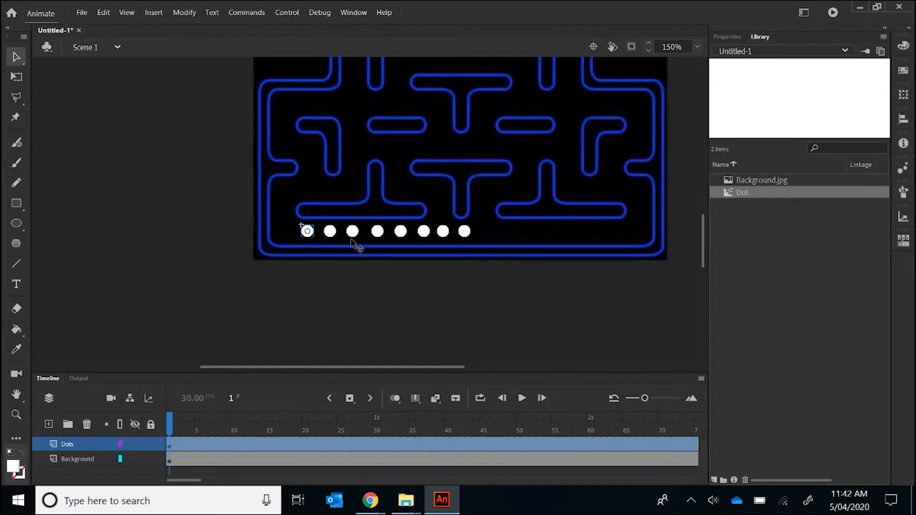
pyautogui.keyDown('shift'); pyautogui.click(332, 233); pyautogui.keyUp('shift')
pyautogui.keyDown('shift'); pyautogui.click(354, 234); pyautogui.keyUp('shift')
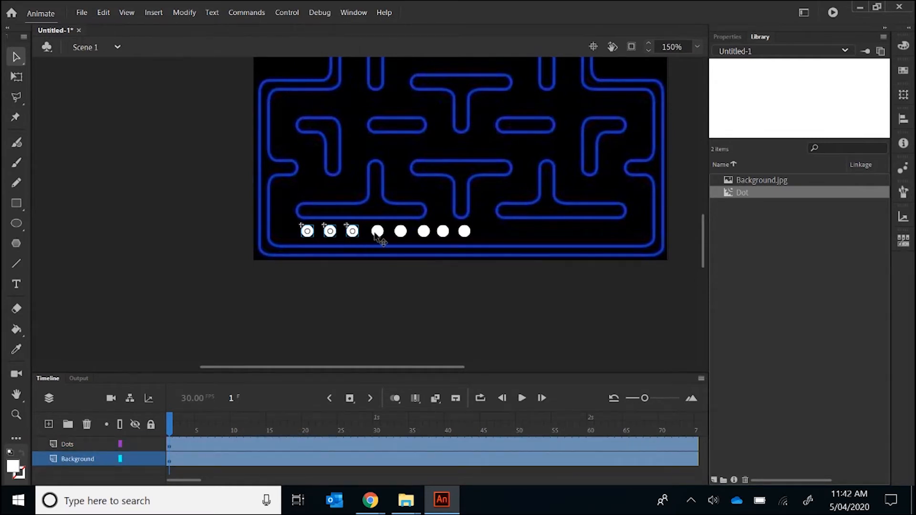
pyautogui.keyDown('shift'); pyautogui.click(378, 234); pyautogui.keyUp('shift')
pyautogui.rightClick(378, 234)
pyautogui.click(424, 159)
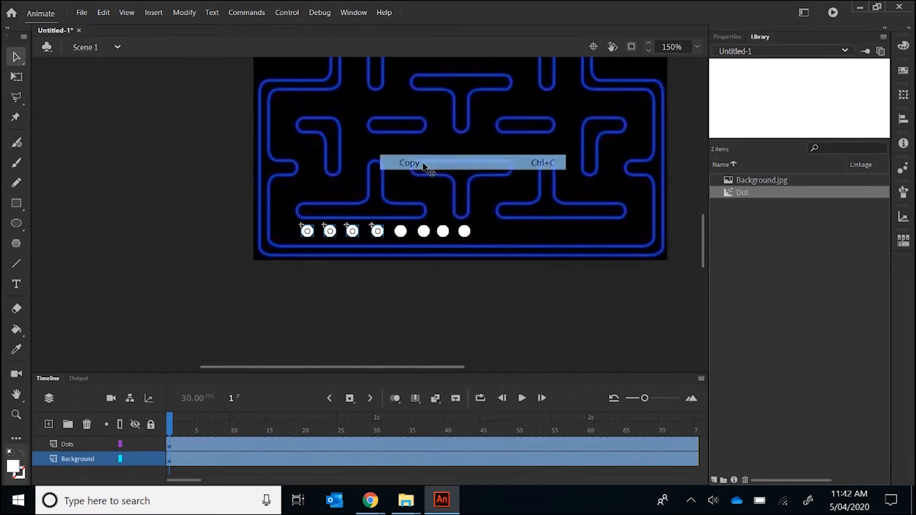
pyautogui.hotkey('ctrl', 'v')
pyautogui.moveTo(380, 215); pyautogui.dragTo(534, 232)
pyautogui.hotkey('ctrl', 'v')
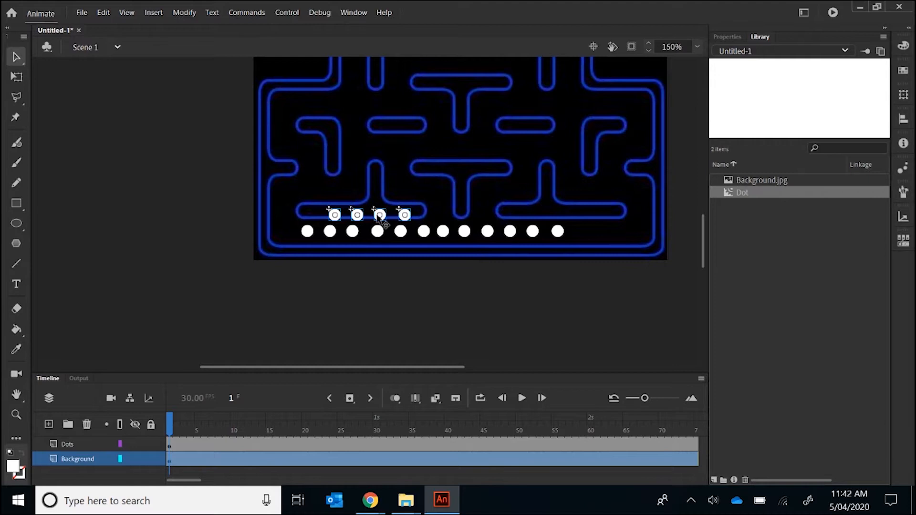
pyautogui.moveTo(382, 214); pyautogui.dragTo(327, 190)
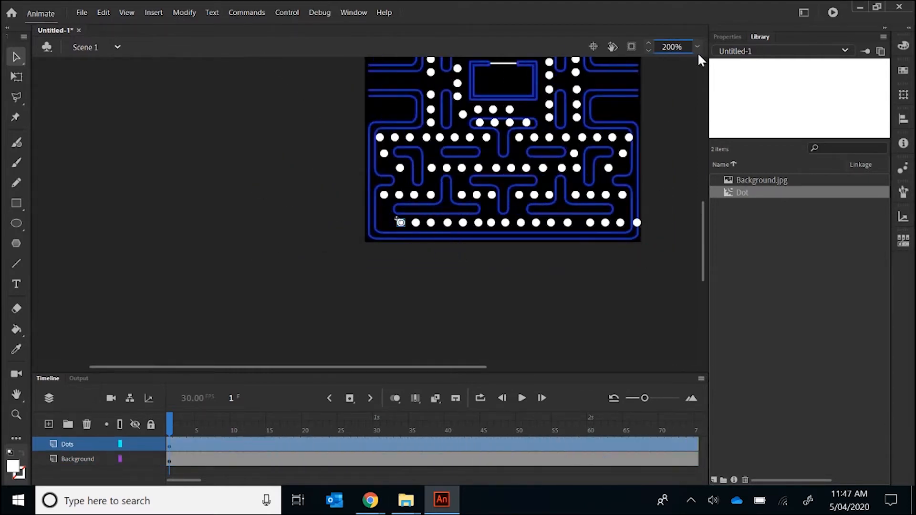
# Step: Add a new layer above Dots and name it Pacman
pyautogui.press('Return')
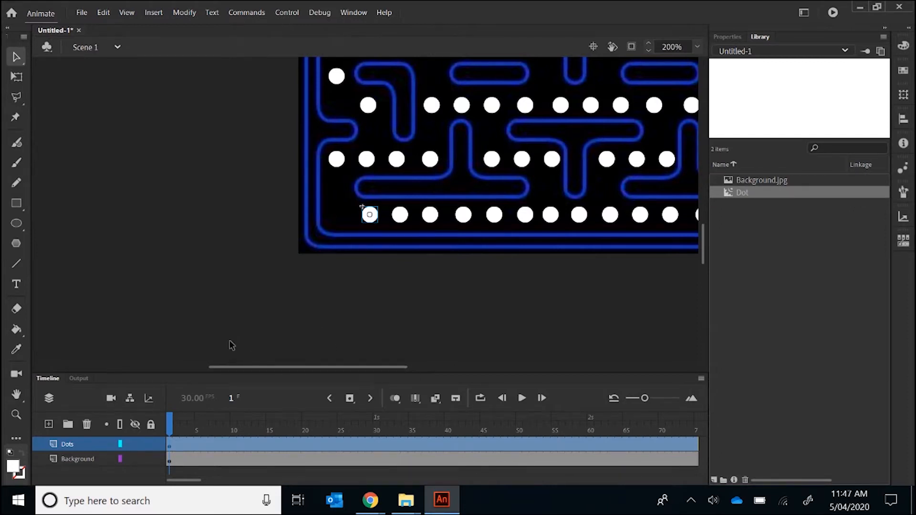
pyautogui.click(49, 426)
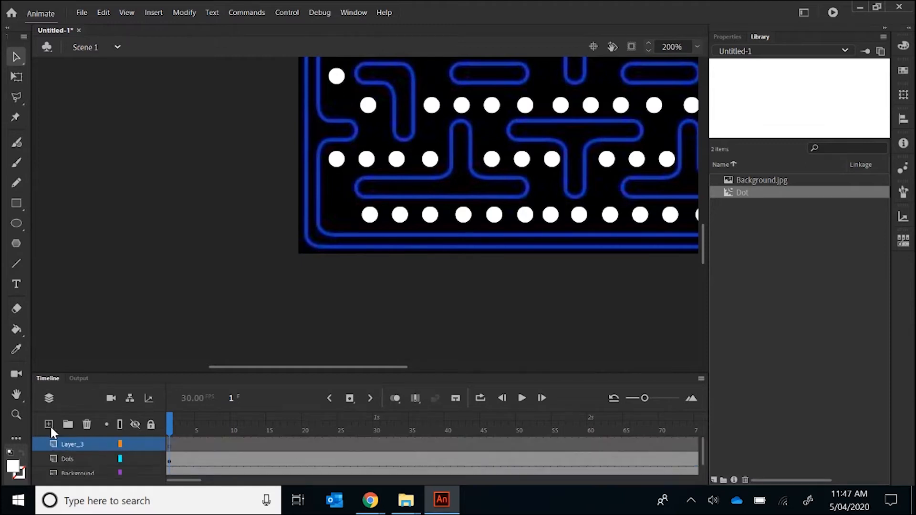
pyautogui.click(70, 443)
pyautogui.doubleClick(70, 443)
pyautogui.write('Pacman')
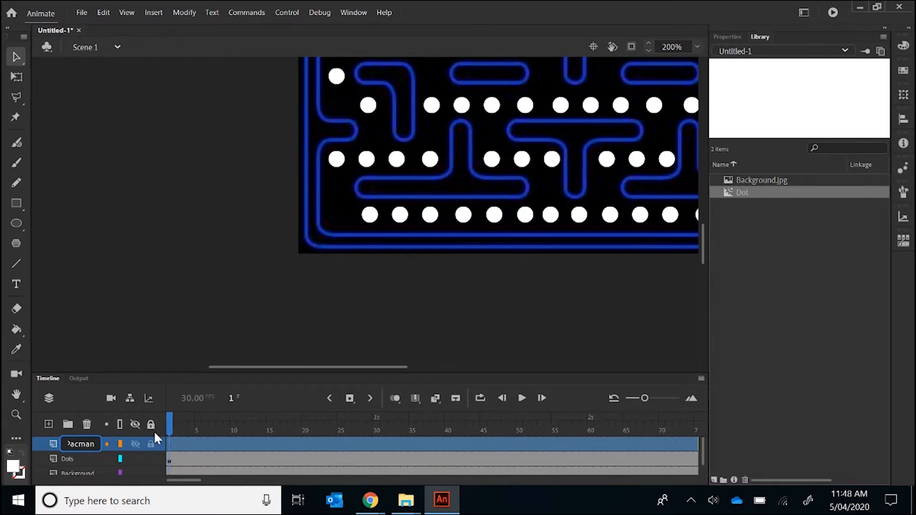
pyautogui.click(90, 459)
pyautogui.click(82, 443)
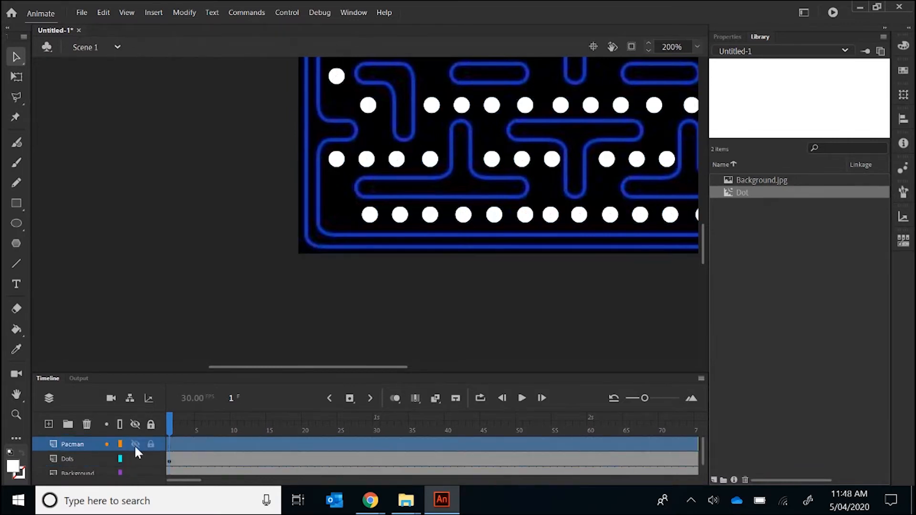
# Step: Draw a yellow circle without stroke in the maze's lower-left corner on the Pacman layer, using the Oval tool
pyautogui.click(170, 445)
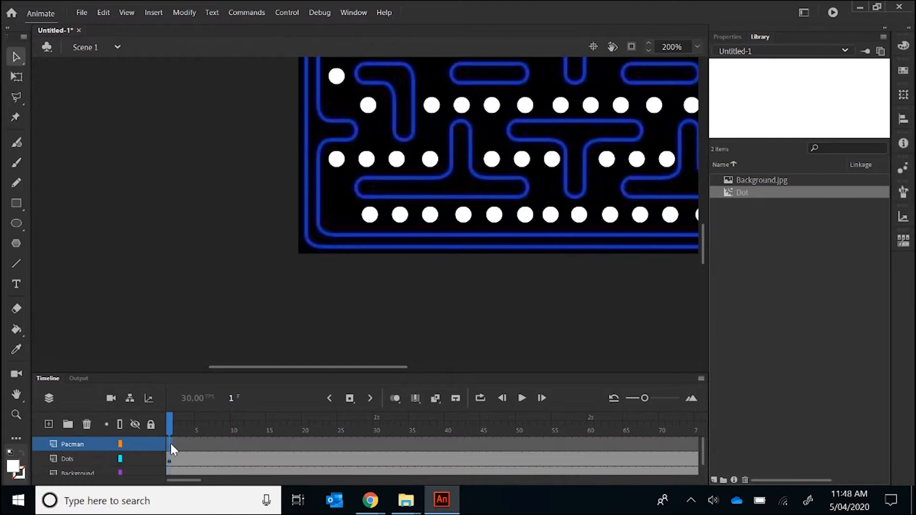
pyautogui.click(16, 225)
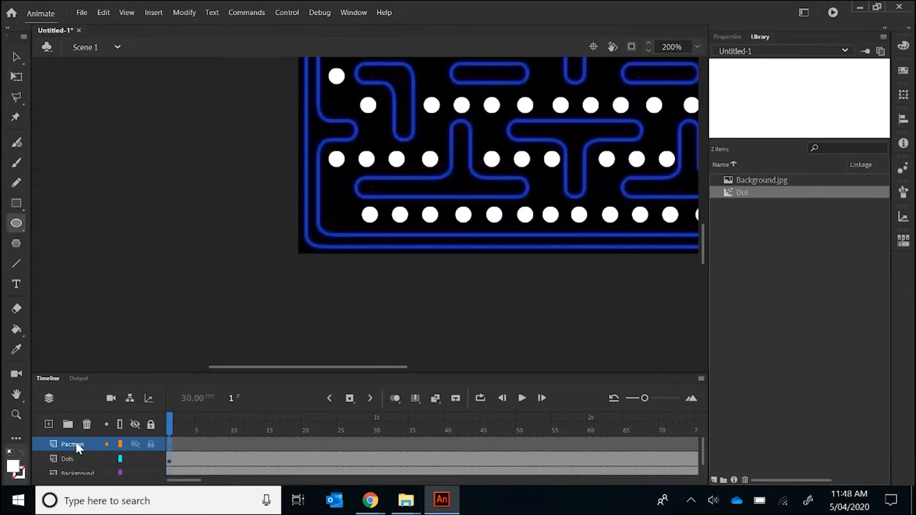
pyautogui.click(14, 465)
pyautogui.click(68, 405)
pyautogui.click(19, 473)
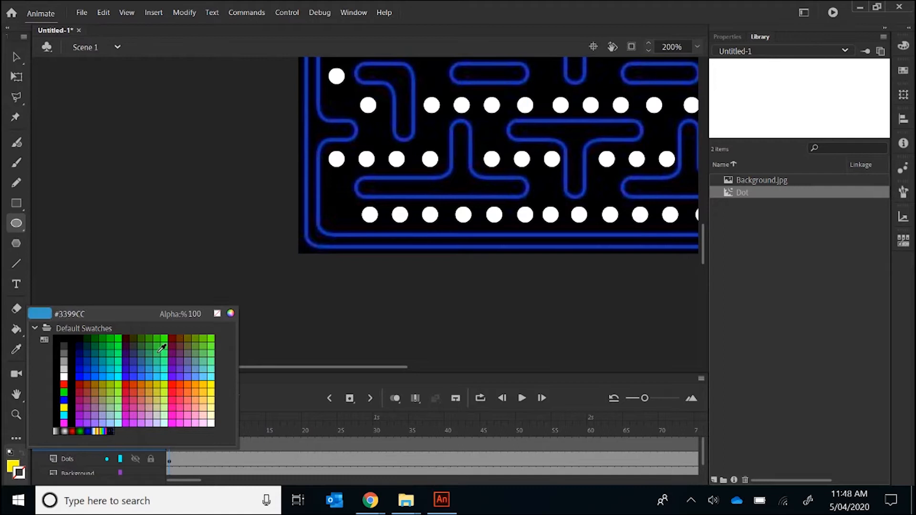
pyautogui.click(217, 314)
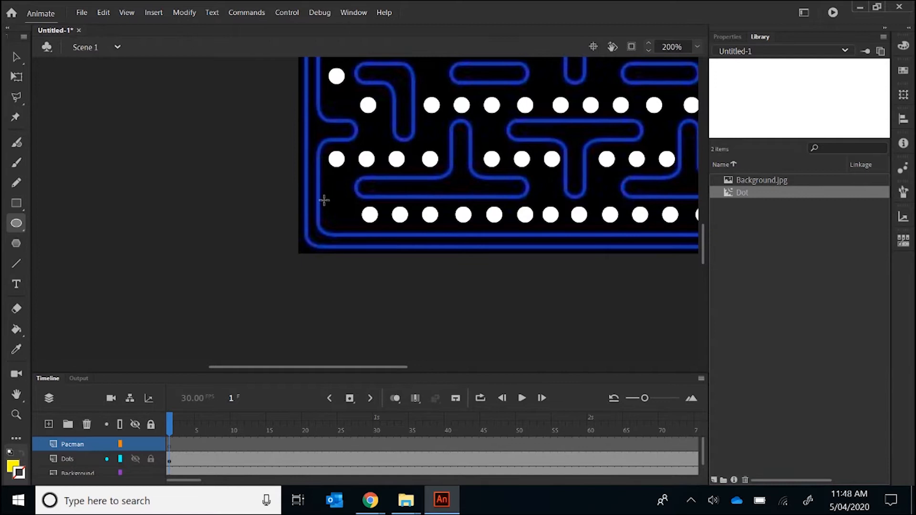
pyautogui.moveTo(324, 200); pyautogui.dragTo(353, 229)
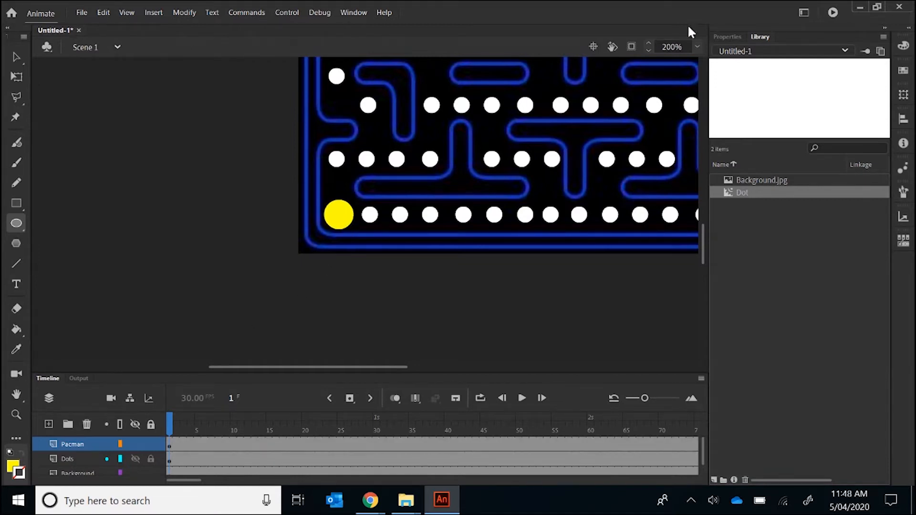
# Step: Draw a V-shaped mouth outline on the yellow circle's right side with the Line tool, using a black stroke and no fill
pyautogui.click(674, 46)
pyautogui.press('BackSpace')
pyautogui.press('BackSpace')
pyautogui.press('Return')
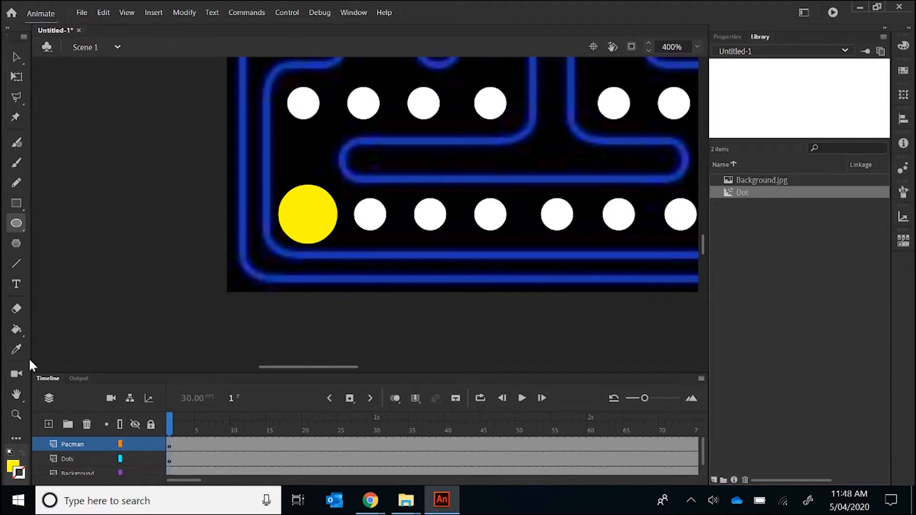
pyautogui.click(15, 266)
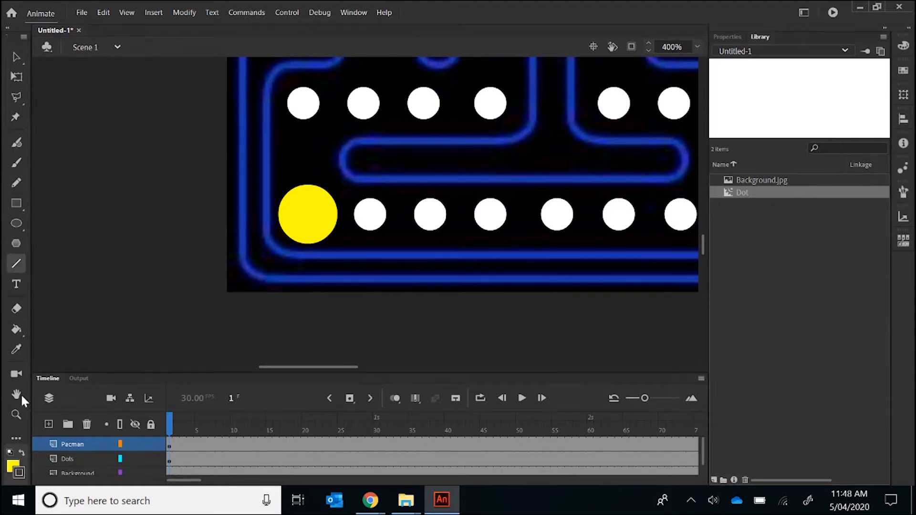
pyautogui.click(13, 467)
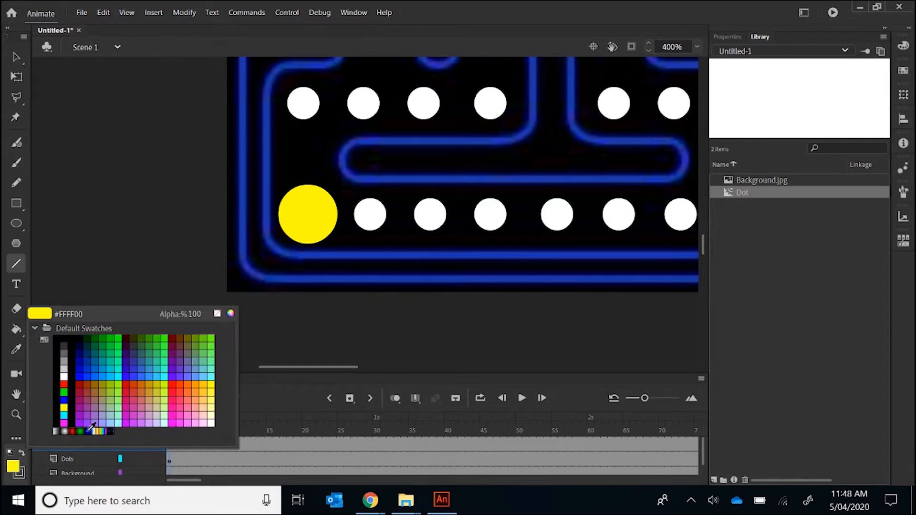
pyautogui.click(217, 313)
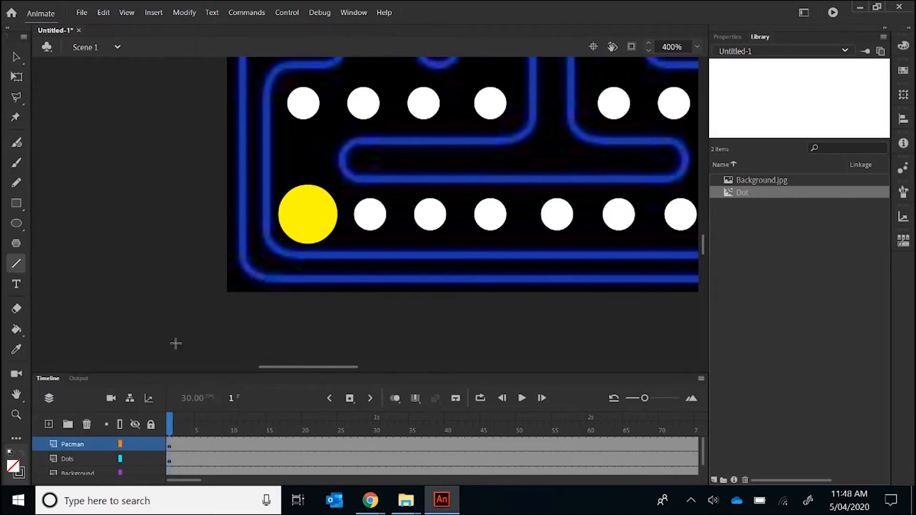
pyautogui.click(19, 472)
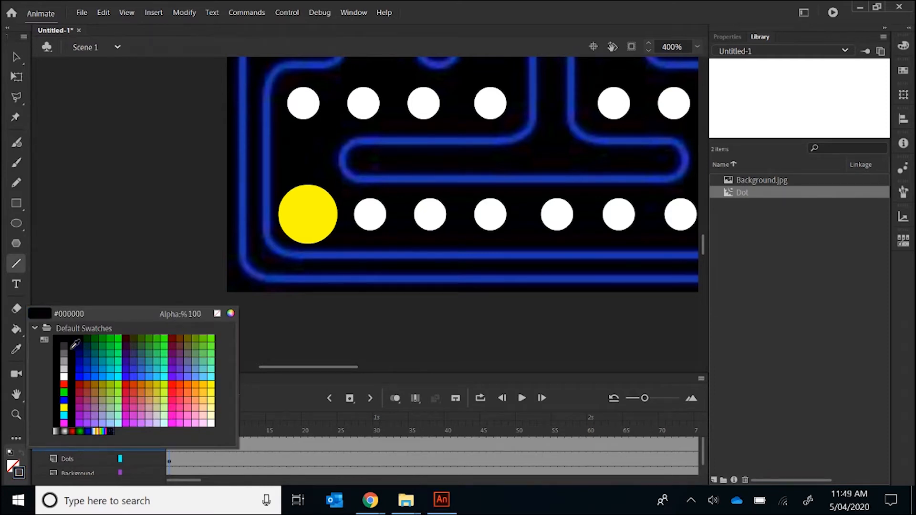
pyautogui.click(64, 342)
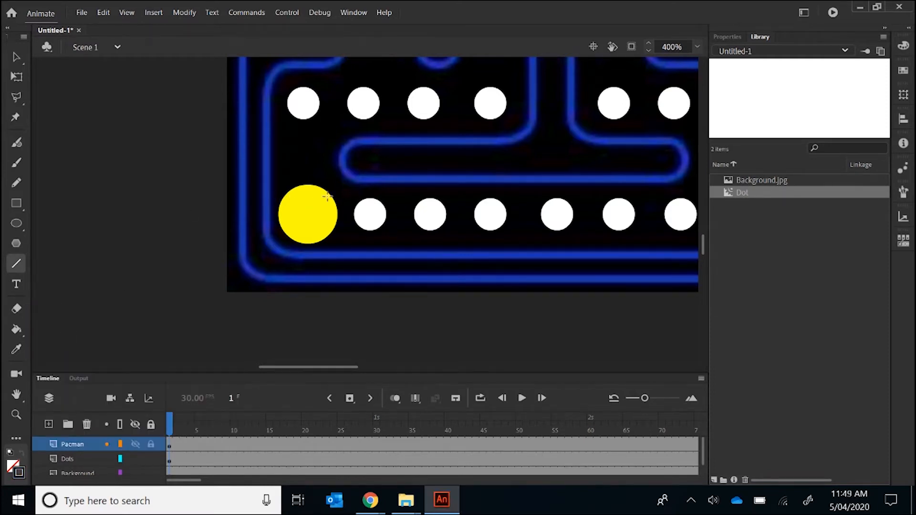
pyautogui.moveTo(330, 196)
pyautogui.mouseDown()
pyautogui.moveTo(304, 217)
pyautogui.moveTo(331, 230)
pyautogui.mouseUp()
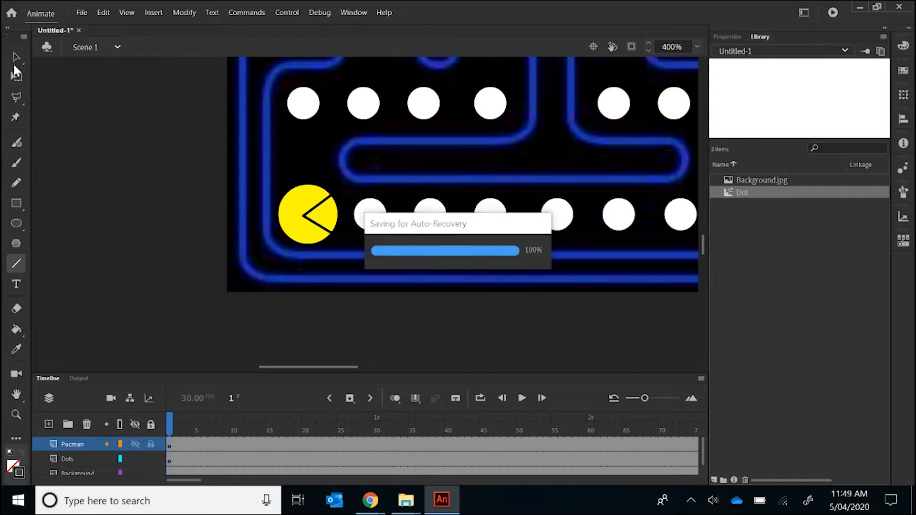
# Step: Delete the yellow wedge inside the mouth outline and the black lines bordering it
pyautogui.click(17, 55)
pyautogui.click(320, 211)
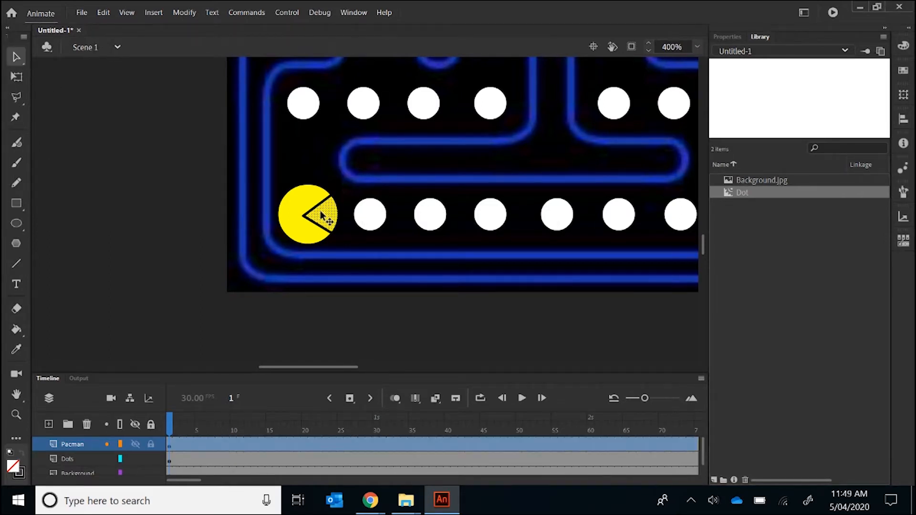
pyautogui.press('Delete')
pyautogui.click(320, 211)
pyautogui.click(322, 212)
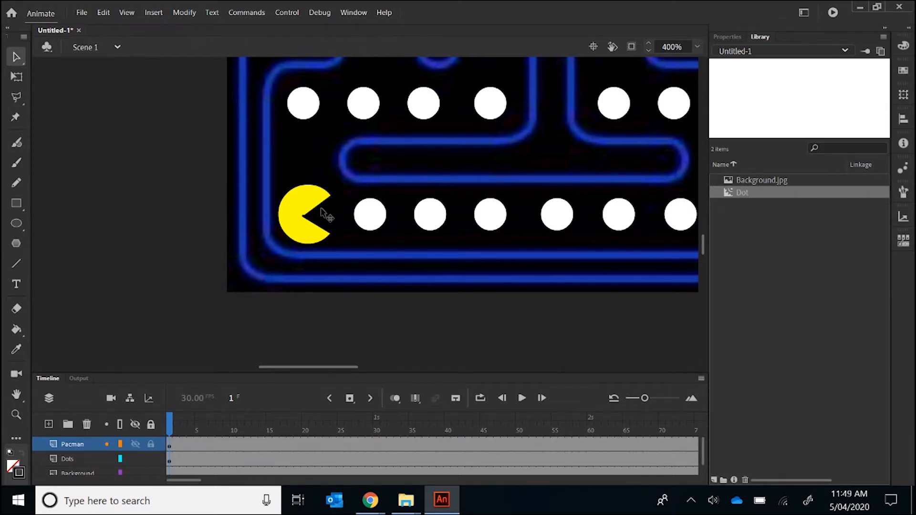
pyautogui.click(319, 227)
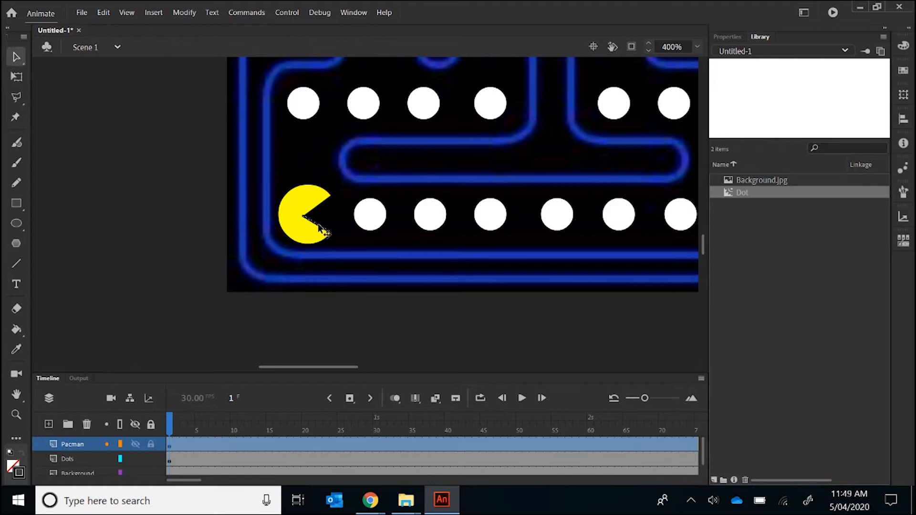
pyautogui.press('Delete')
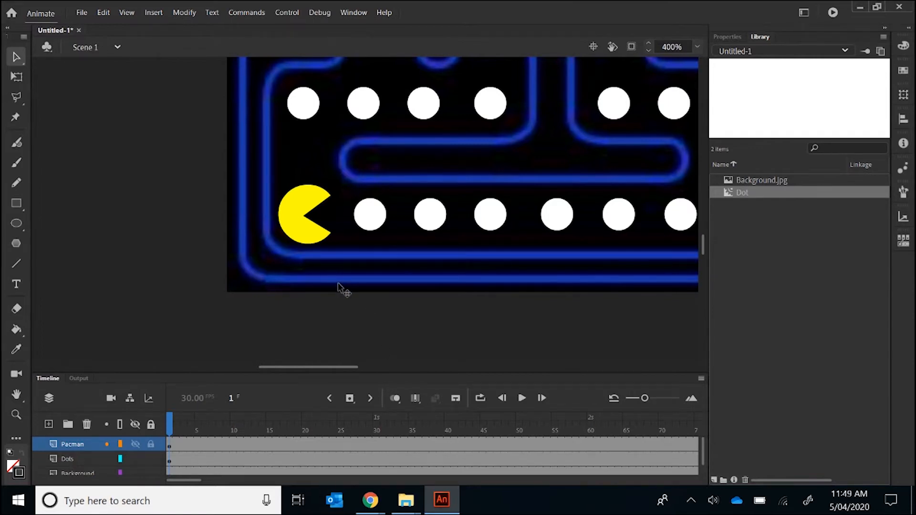
# Step: Convert the yellow Pac-Man shape into a Movie Clip symbol named Pacman
pyautogui.rightClick(305, 205)
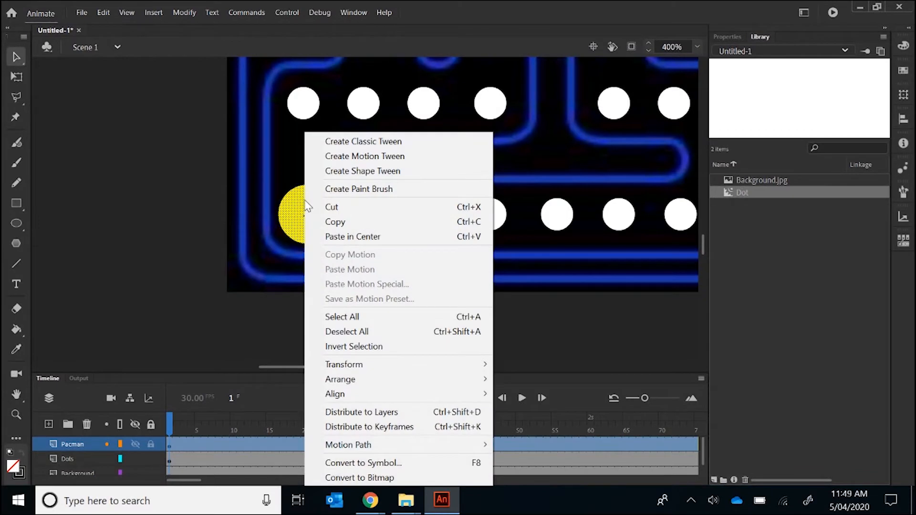
pyautogui.click(371, 468)
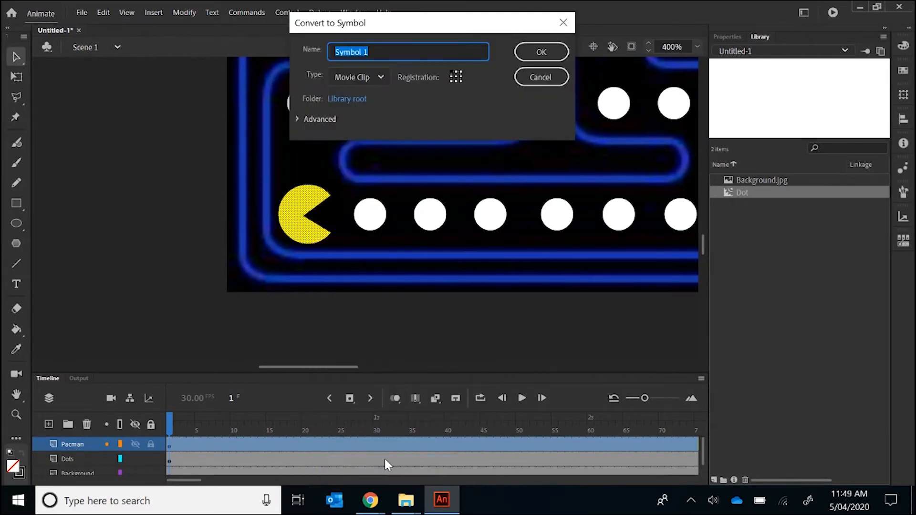
pyautogui.write('Pacman')
pyautogui.click(542, 52)
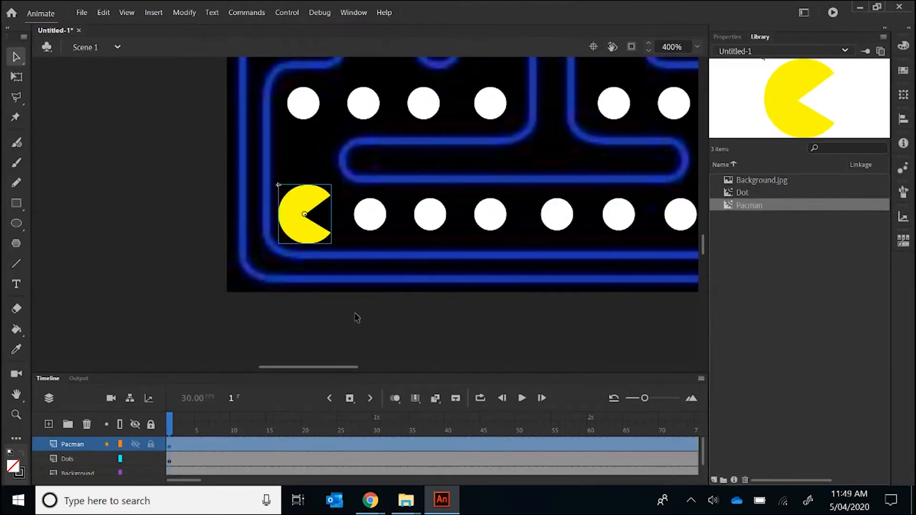
# Step: Open the Pacman symbol on the stage for in-place editing
pyautogui.click(673, 51)
pyautogui.press('BackSpace')
pyautogui.press('BackSpace')
pyautogui.write('20')
pyautogui.press('Return')
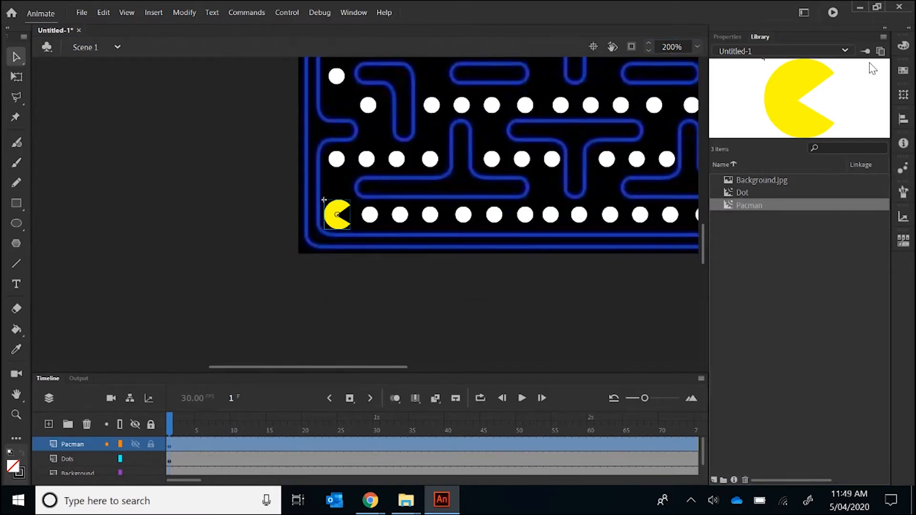
pyautogui.moveTo(300, 367); pyautogui.dragTo(348, 371)
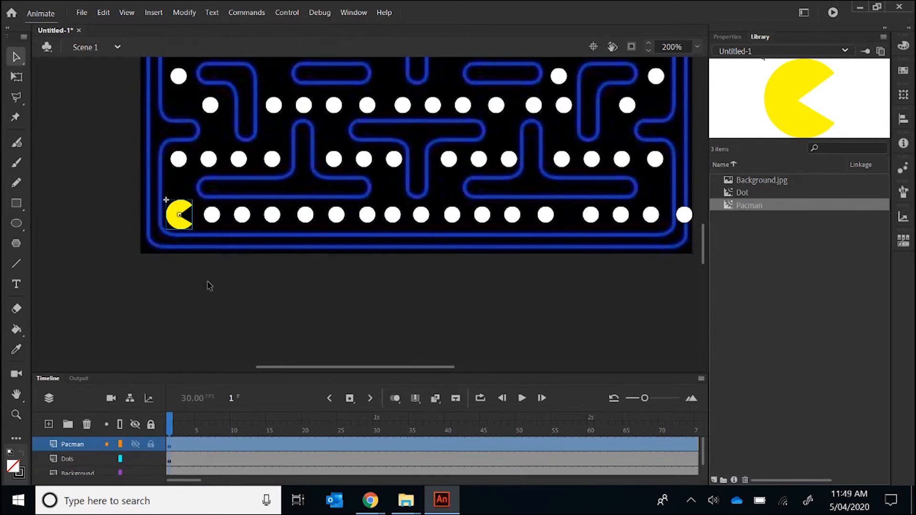
pyautogui.doubleClick(180, 215)
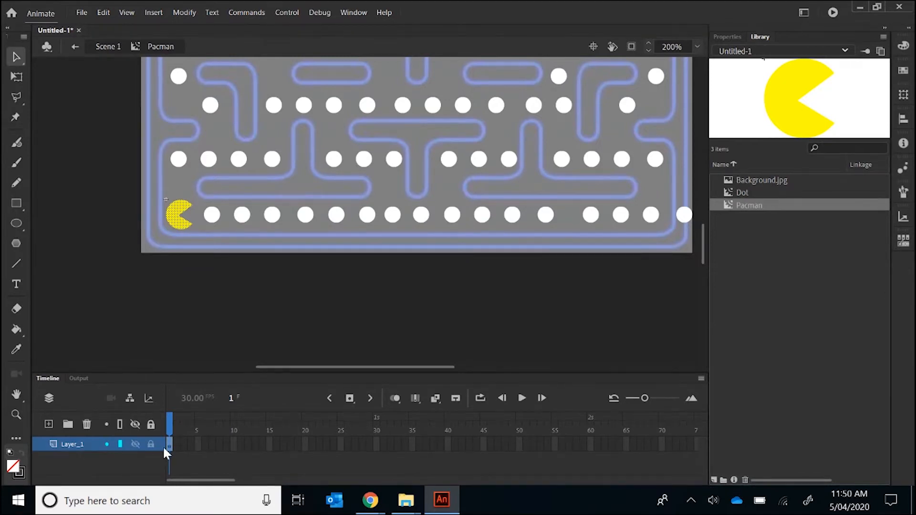
# Step: Insert keyframes at frames 5 and 10 on Layer_1 of the Pacman symbol
pyautogui.click(198, 444)
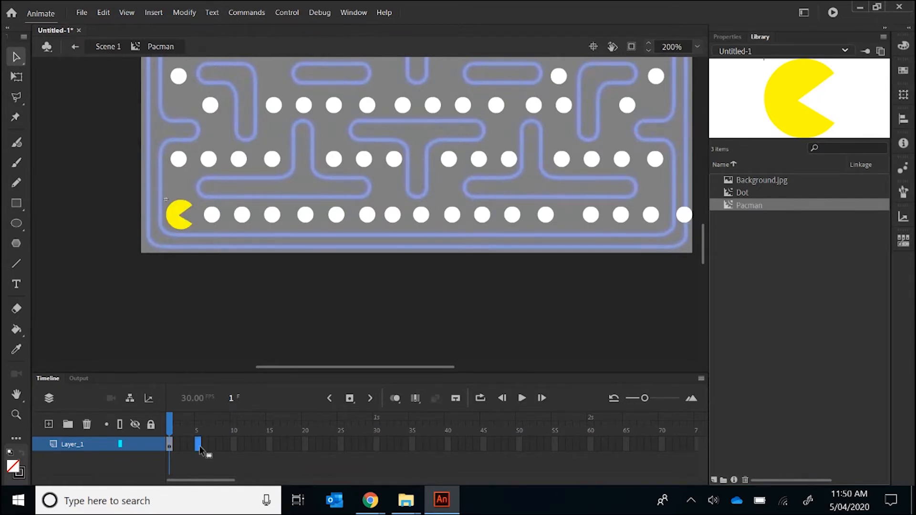
pyautogui.rightClick(199, 445)
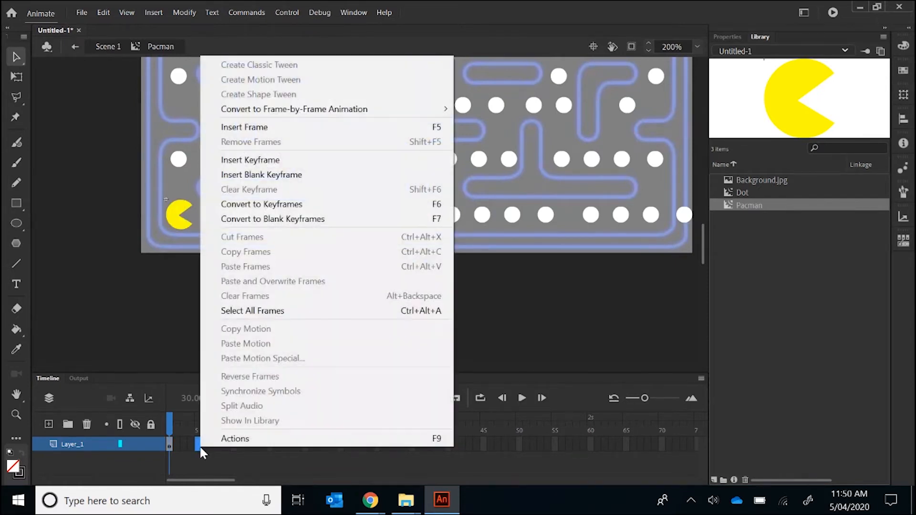
pyautogui.click(293, 159)
pyautogui.click(235, 446)
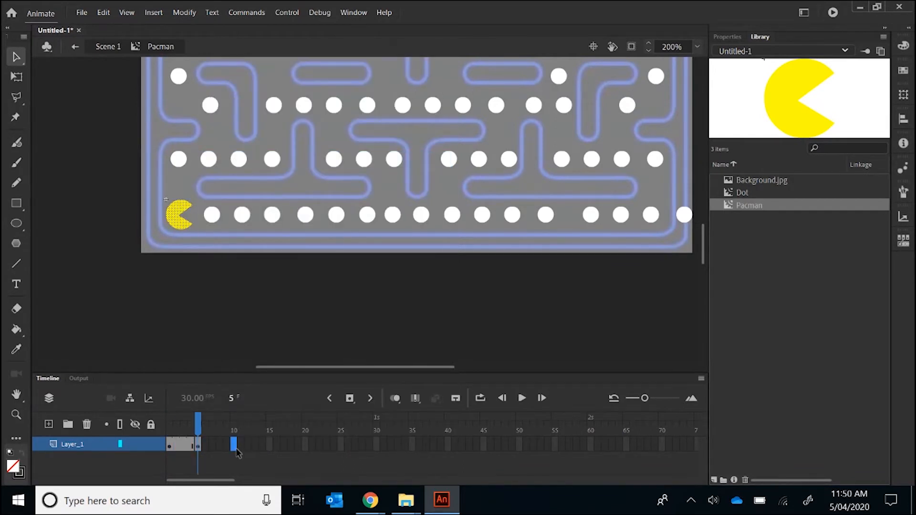
pyautogui.rightClick(236, 447)
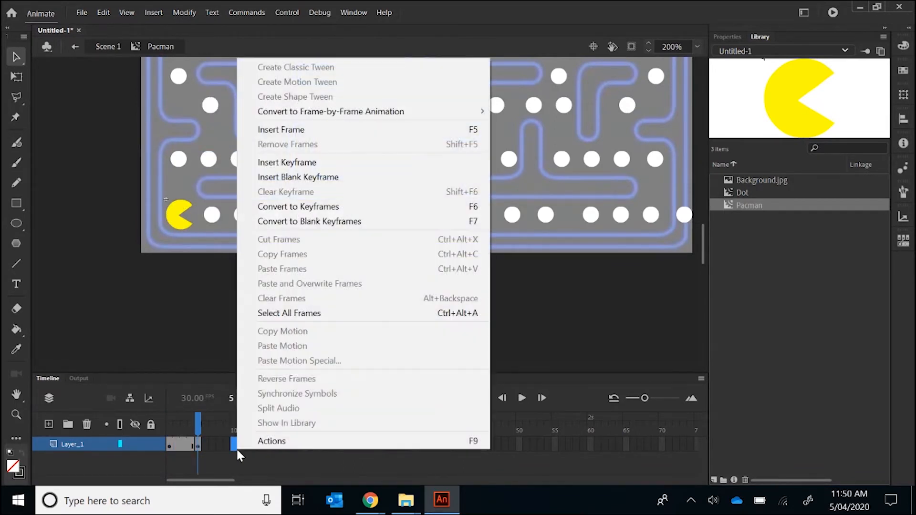
pyautogui.click(322, 164)
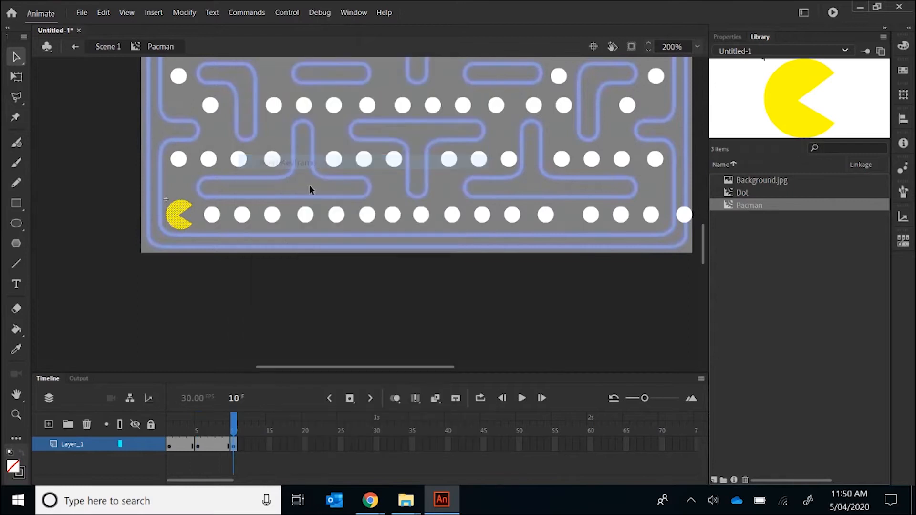
pyautogui.click(270, 447)
pyautogui.rightClick(270, 446)
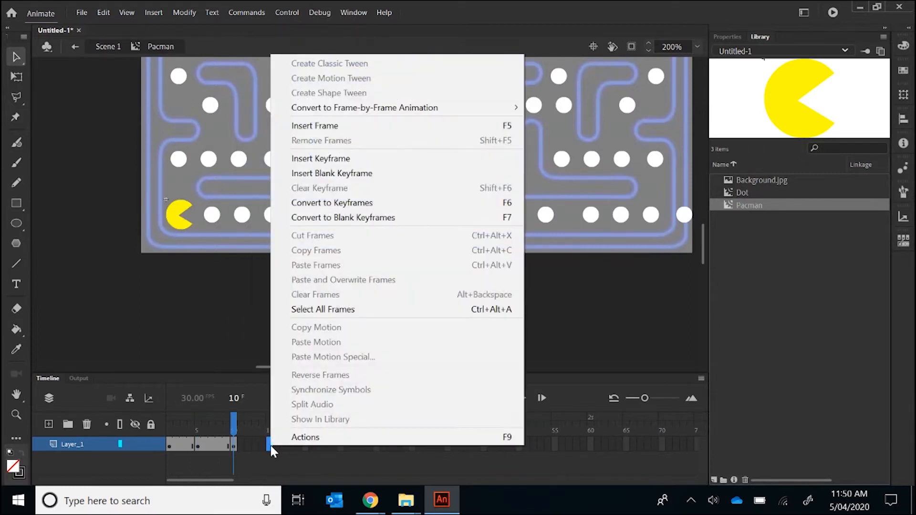
pyautogui.click(324, 170)
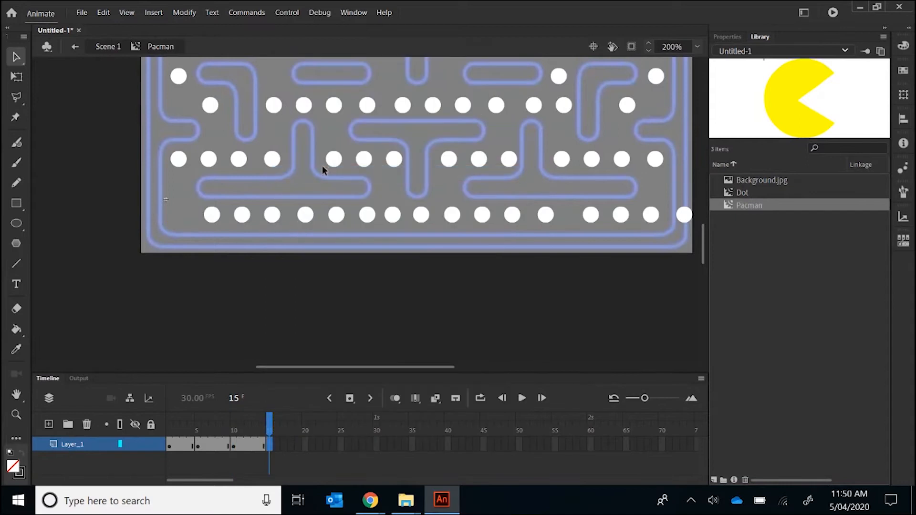
pyautogui.hotkey('ctrl', 'z')
# Step: Insert a keyframe at frame 15 on Layer_1 and return to frame 1
pyautogui.rightClick(268, 448)
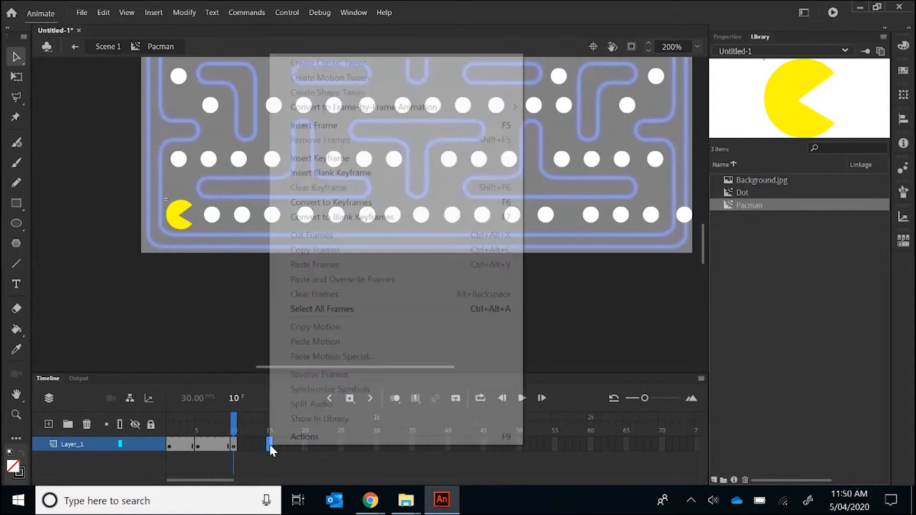
pyautogui.click(322, 162)
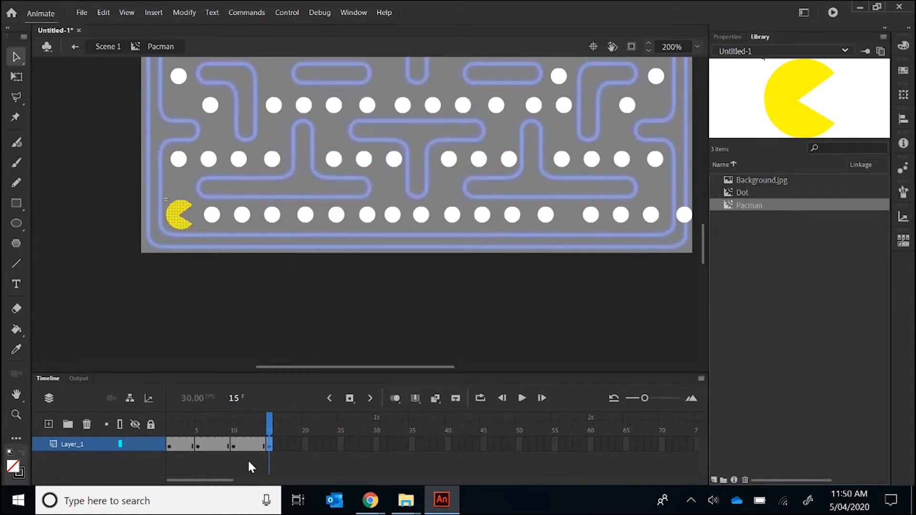
pyautogui.click(170, 443)
# Step: On frame 5, close Pac-Man's mouth by drawing a yellow circle without stroke over the shape with the Oval tool
pyautogui.click(198, 446)
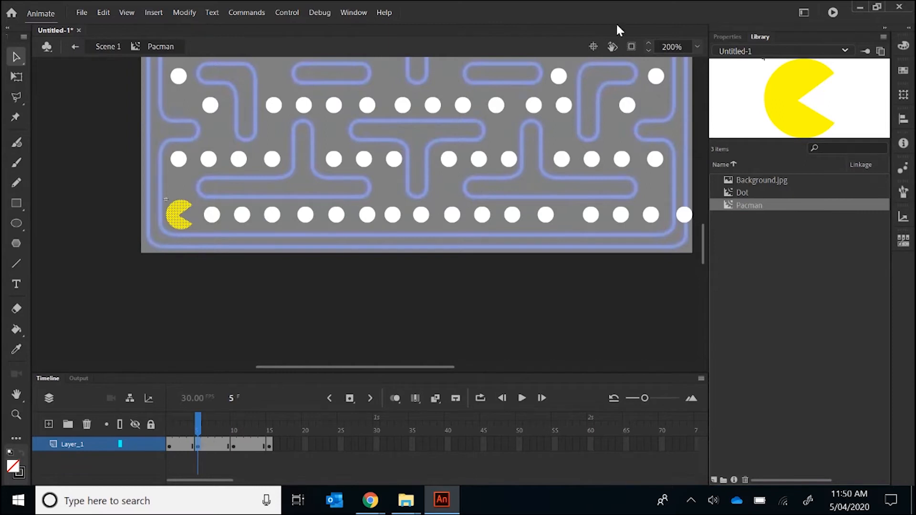
pyautogui.click(665, 47)
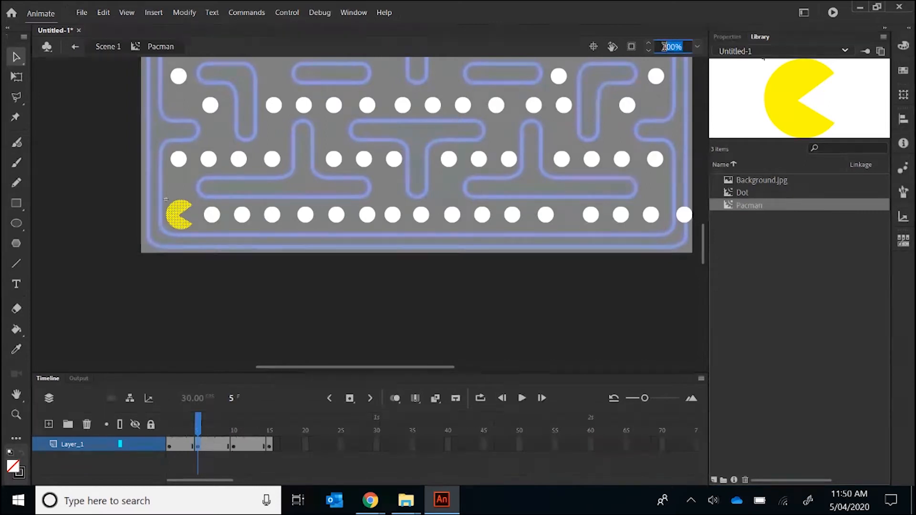
pyautogui.write('400')
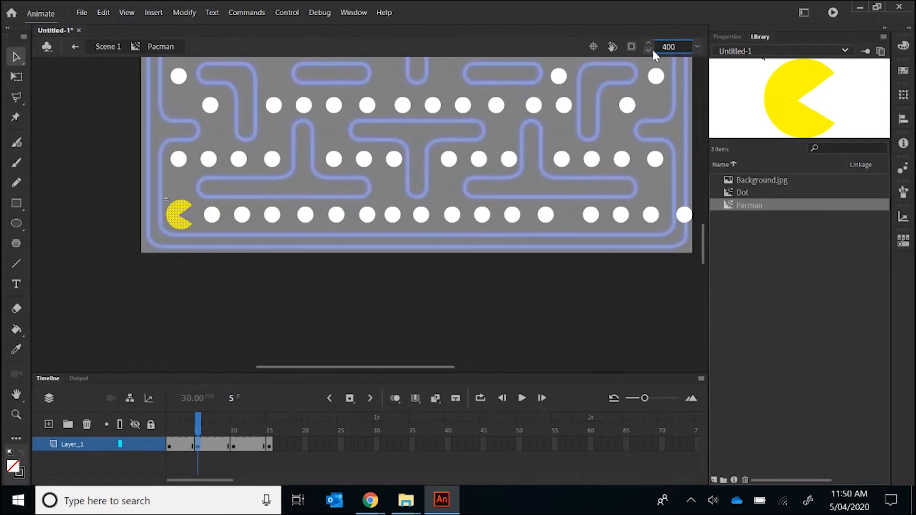
pyautogui.press('Return')
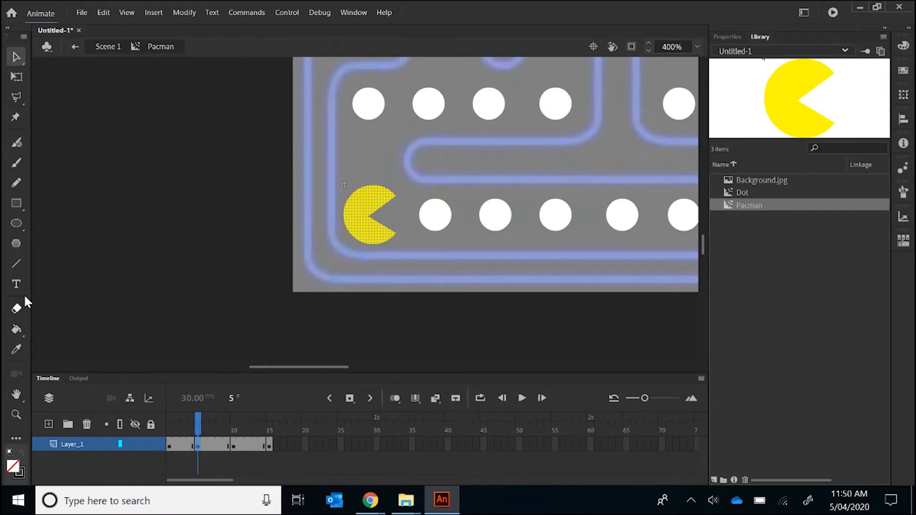
pyautogui.click(17, 225)
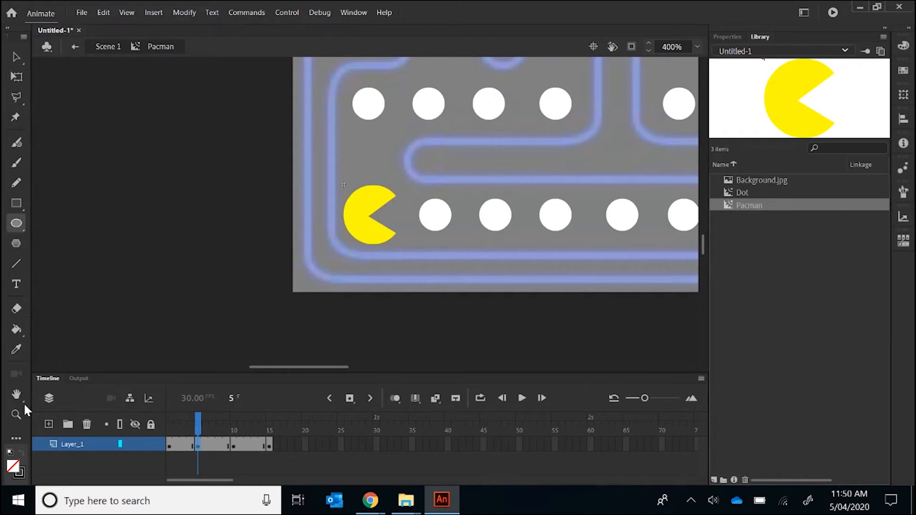
pyautogui.click(19, 463)
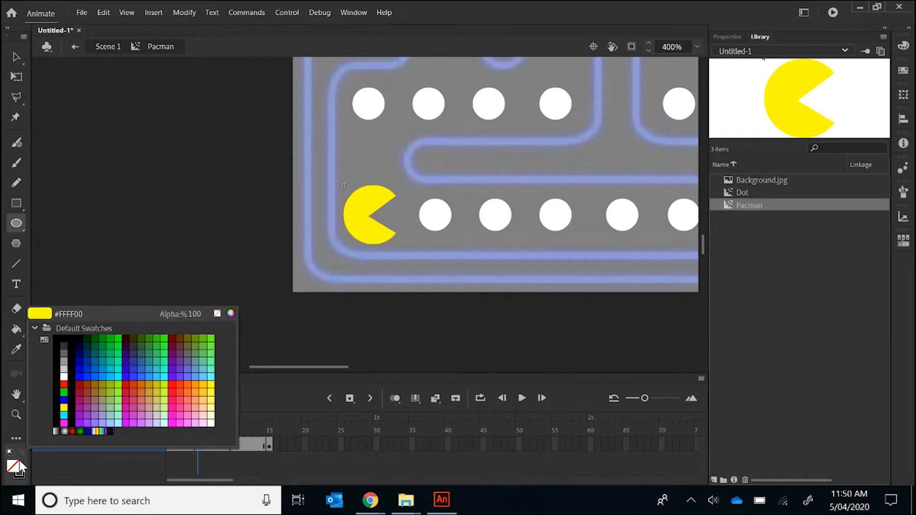
pyautogui.click(64, 406)
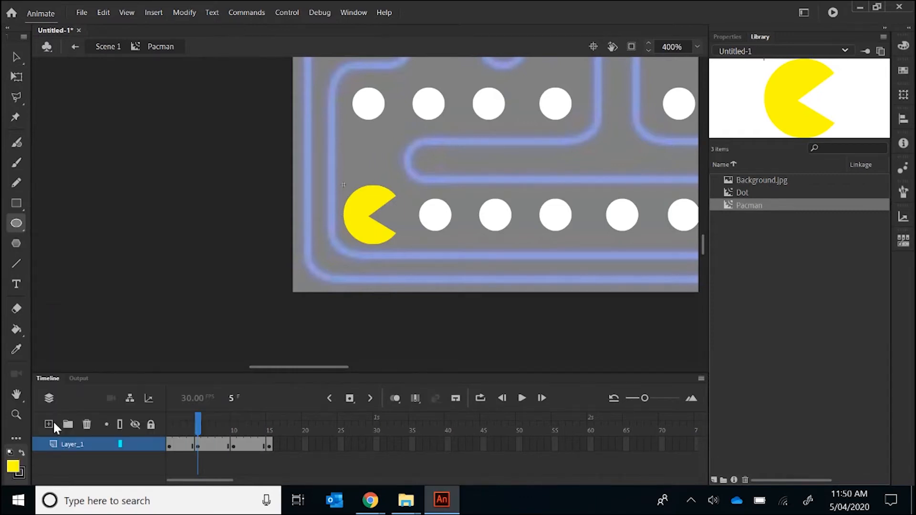
pyautogui.click(20, 474)
pyautogui.click(217, 313)
pyautogui.moveTo(349, 191); pyautogui.dragTo(402, 242)
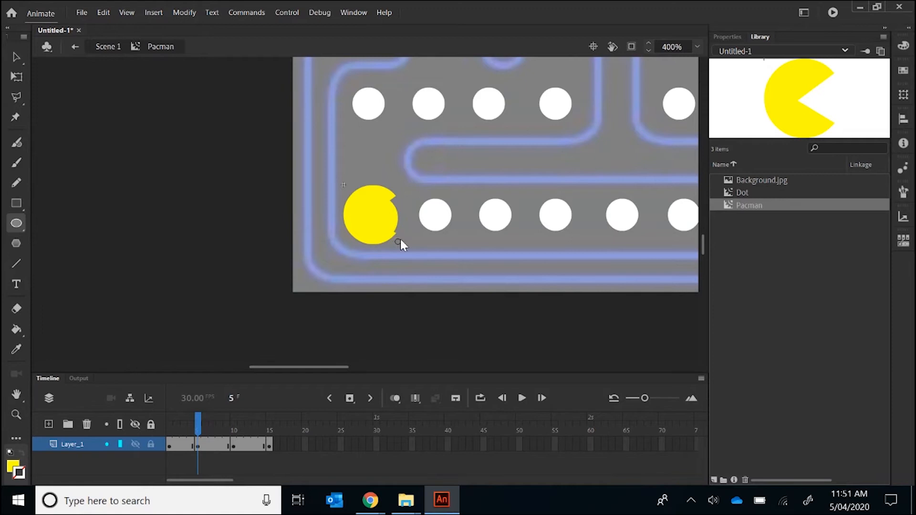
pyautogui.hotkey('ctrl', 'z')
pyautogui.moveTo(362, 191); pyautogui.dragTo(401, 240)
# Step: Check the open and closed mouth keyframes at frames 1, 5 and 10, and play the symbol's animation
pyautogui.click(169, 443)
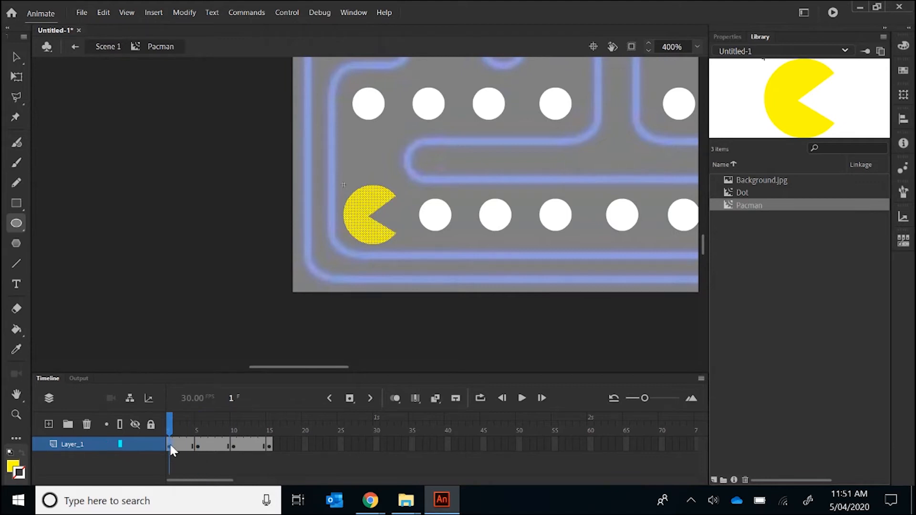
pyautogui.click(198, 443)
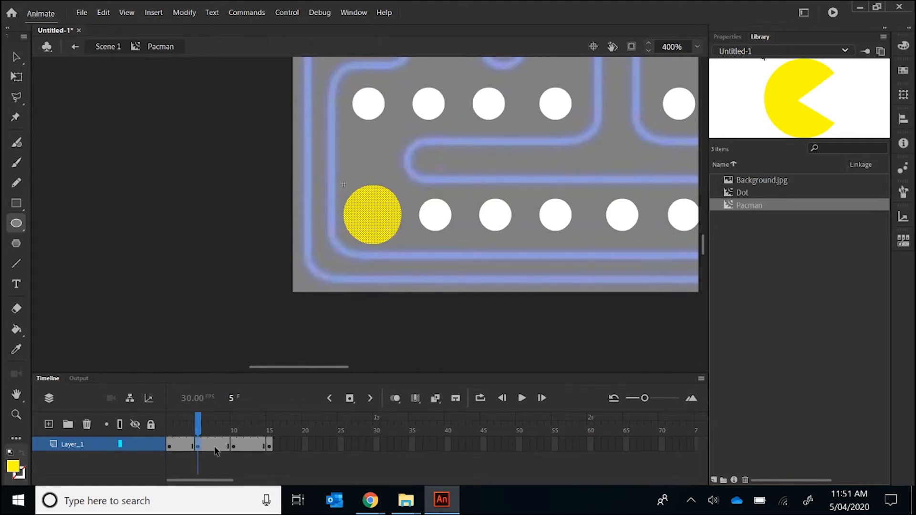
pyautogui.click(233, 445)
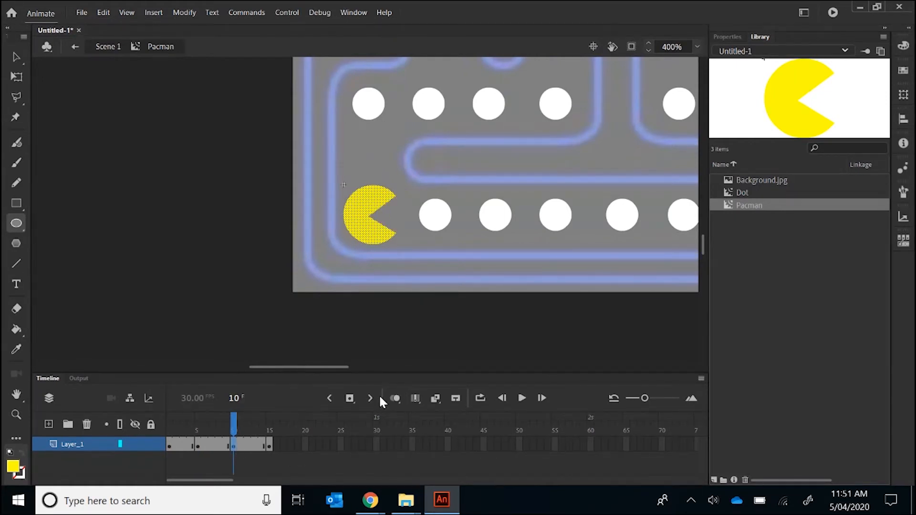
pyautogui.click(329, 398)
pyautogui.click(521, 397)
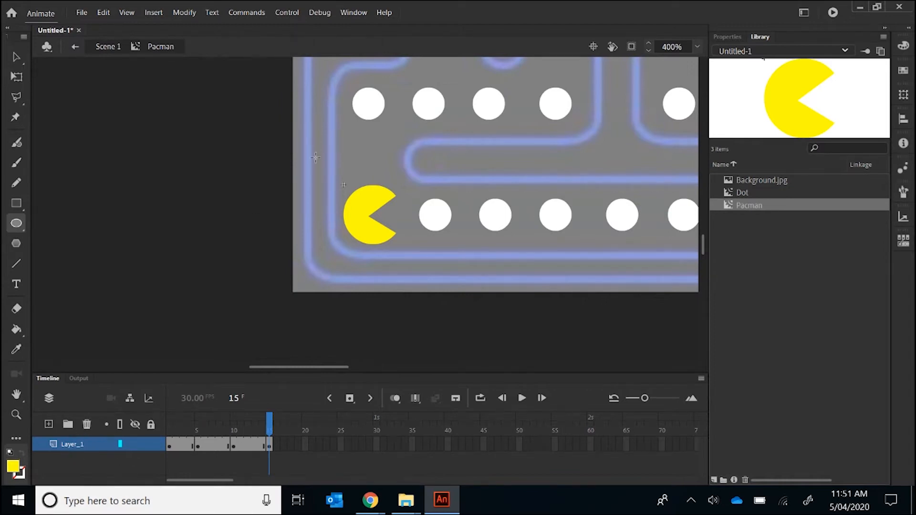
# Step: Leave the Pacman symbol and return to Scene 1
pyautogui.click(73, 46)
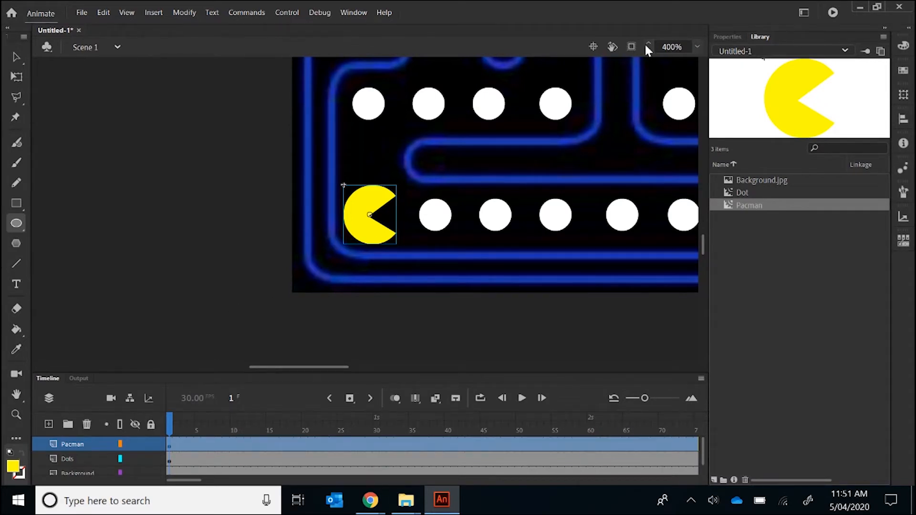
pyautogui.click(669, 50)
pyautogui.write('200')
pyautogui.press('Return')
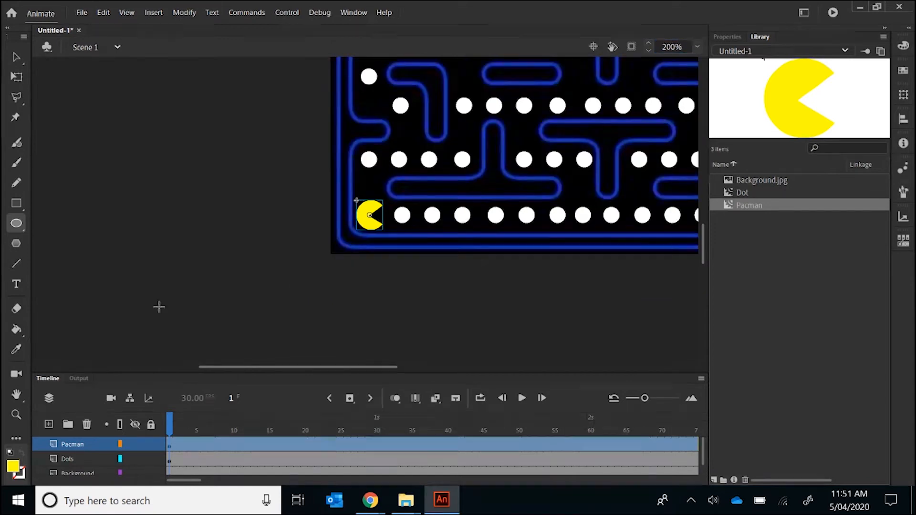
pyautogui.moveTo(260, 366); pyautogui.dragTo(316, 367)
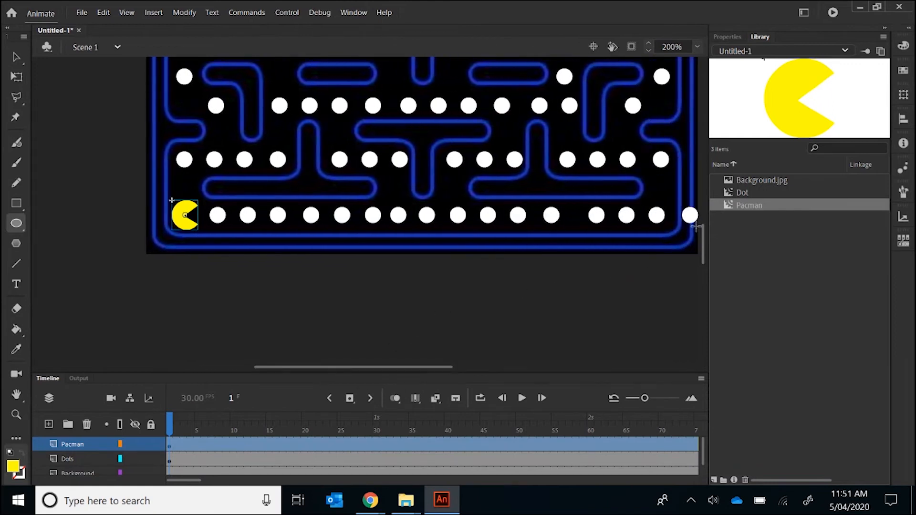
# Step: On the Dots layer, move the bottom row's rightmost dot off the maze wall into the vertical corridor just above the row's end
pyautogui.click(72, 459)
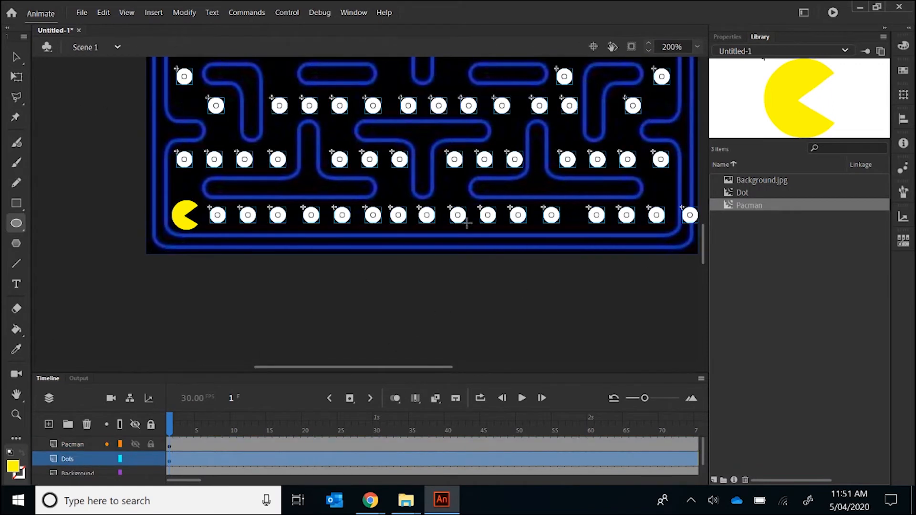
pyautogui.click(16, 56)
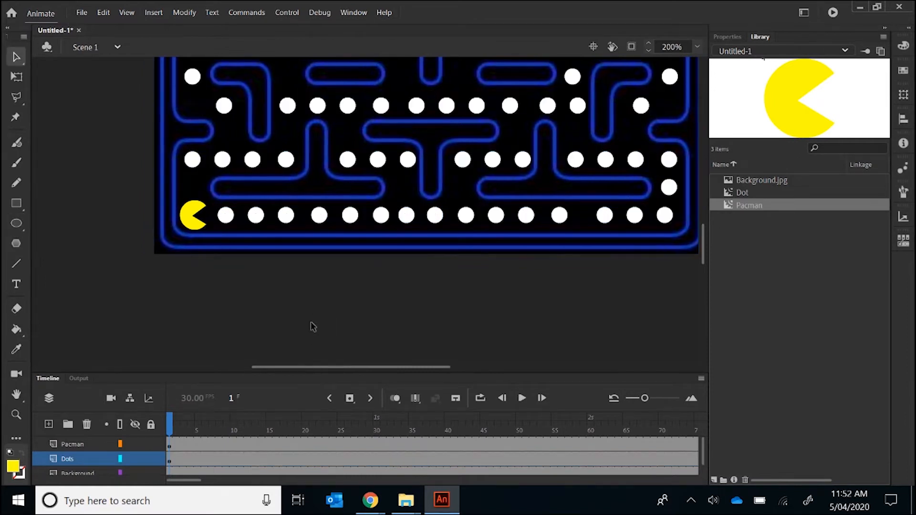
# Step: Insert a keyframe at frame 60 on the Pacman layer and move Pac-Man onto the bottom row's rightmost dot
pyautogui.scroll(3, 313, 329)
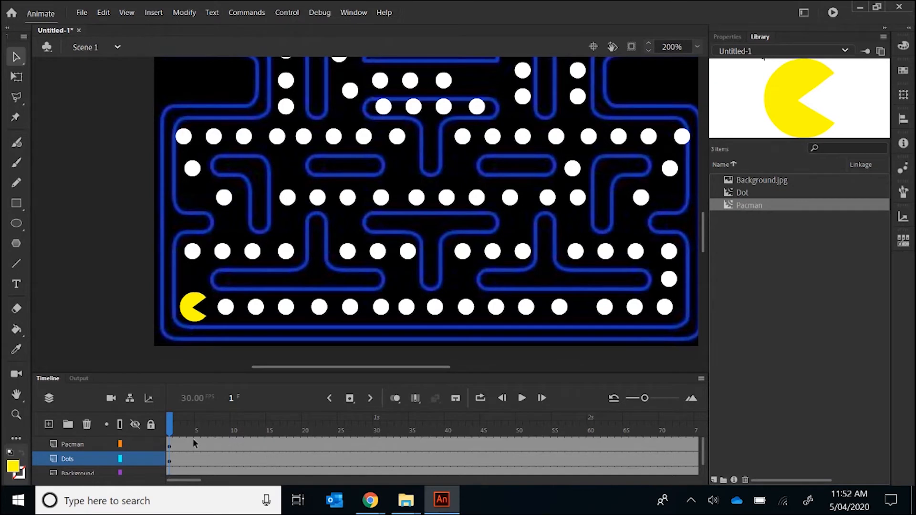
pyautogui.click(183, 447)
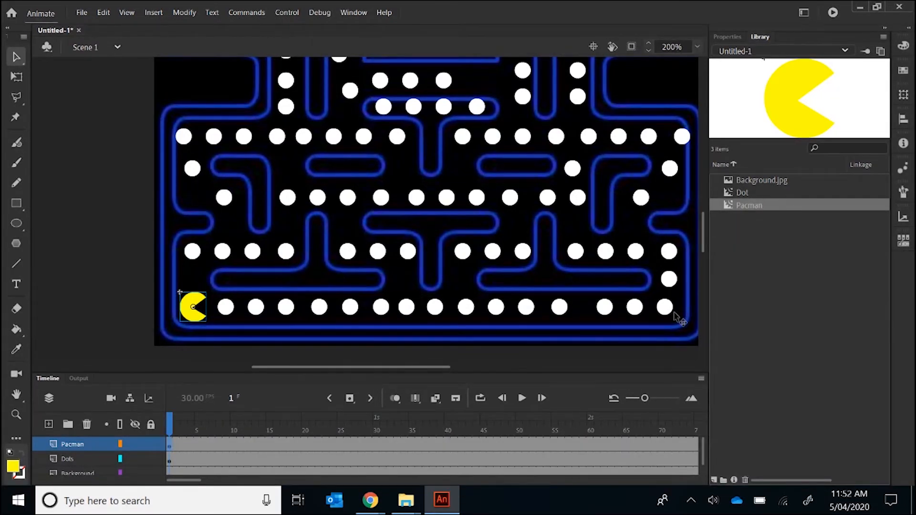
pyautogui.click(590, 444)
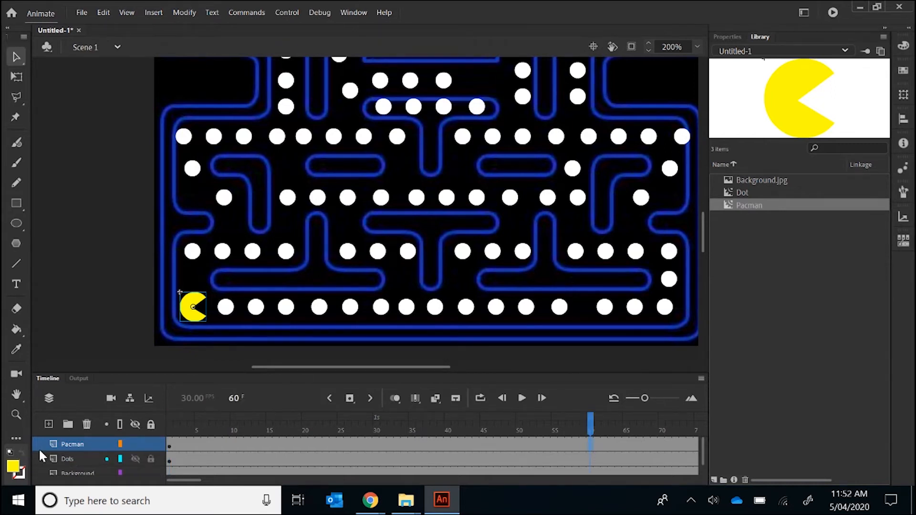
pyautogui.rightClick(593, 448)
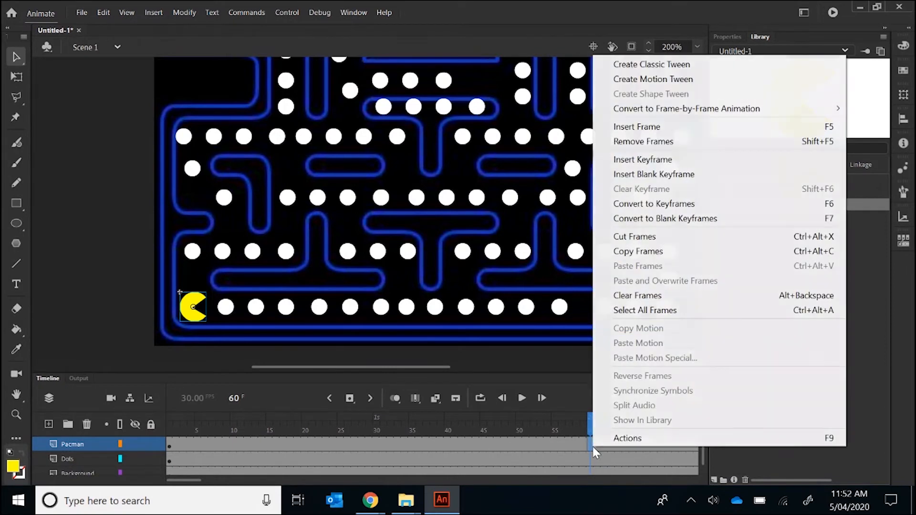
pyautogui.click(692, 163)
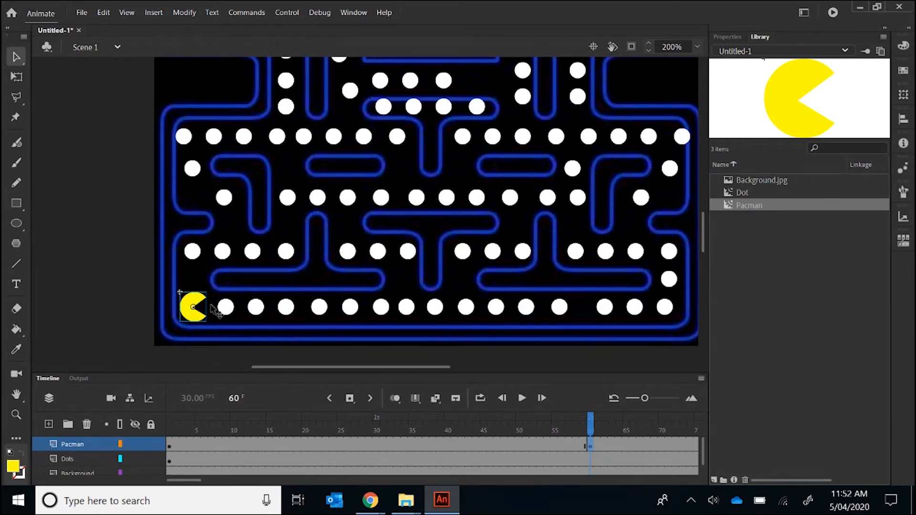
pyautogui.moveTo(199, 308); pyautogui.dragTo(670, 305)
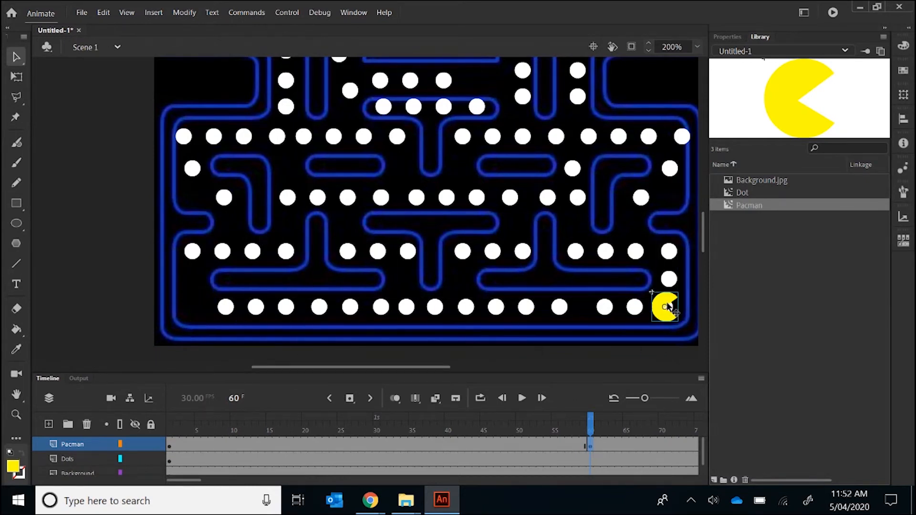
# Step: Create a classic tween on the Pacman layer between the keyframes at frames 1 and 60
pyautogui.click(333, 448)
pyautogui.rightClick(357, 443)
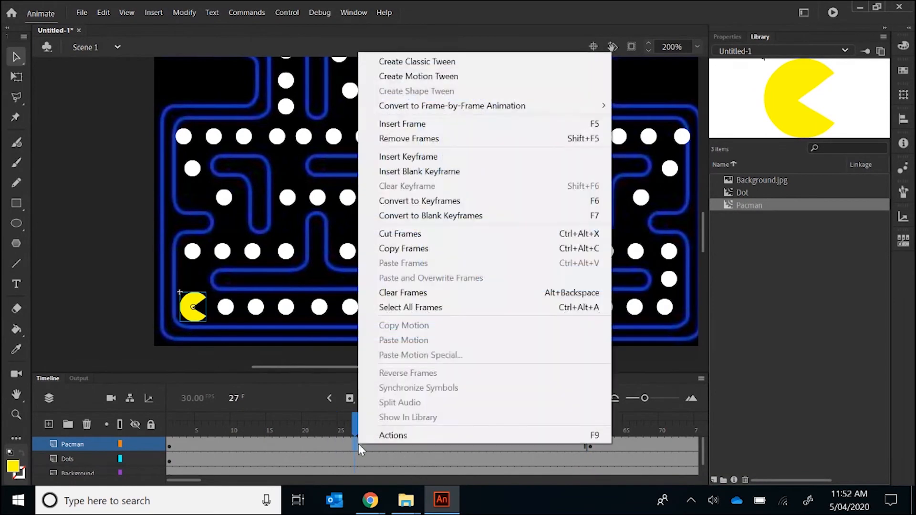
pyautogui.click(435, 67)
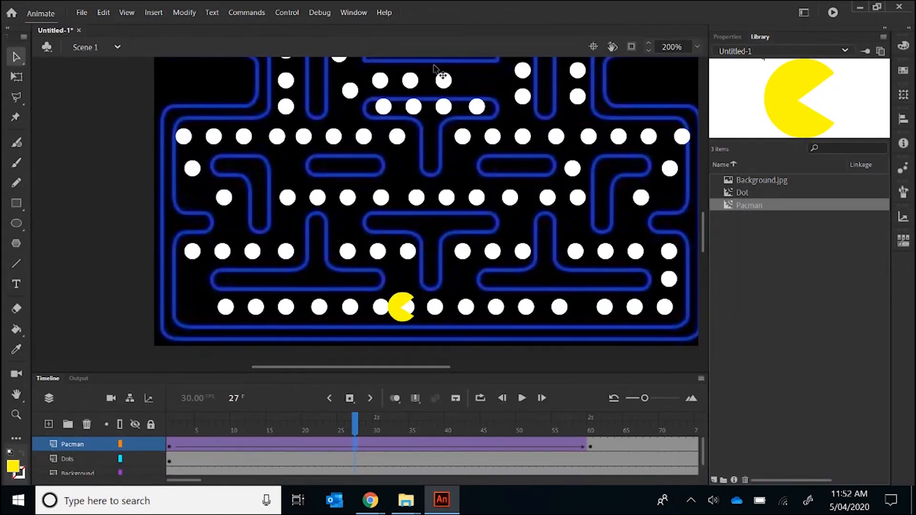
# Step: Play the scene from frame 1 to check Pac-Man's run along the bottom row, and return to frame 60
pyautogui.click(330, 398)
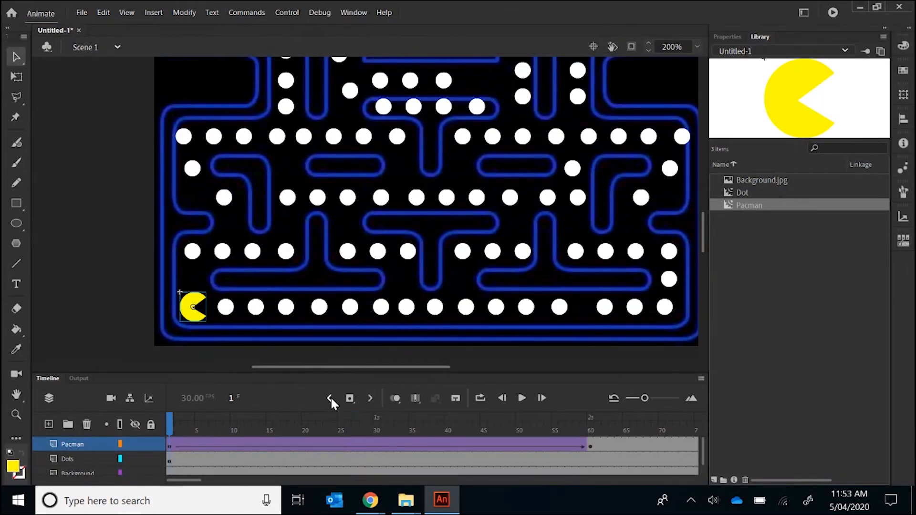
pyautogui.click(523, 398)
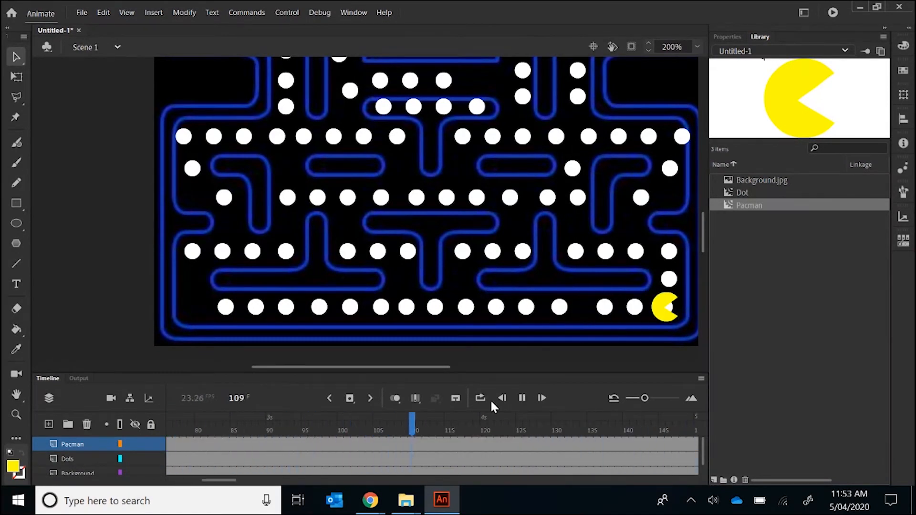
pyautogui.click(502, 398)
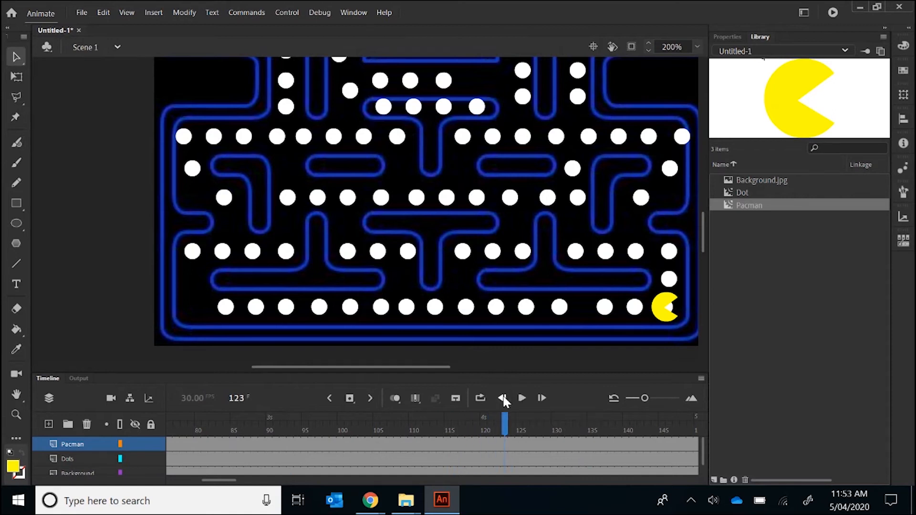
pyautogui.click(329, 398)
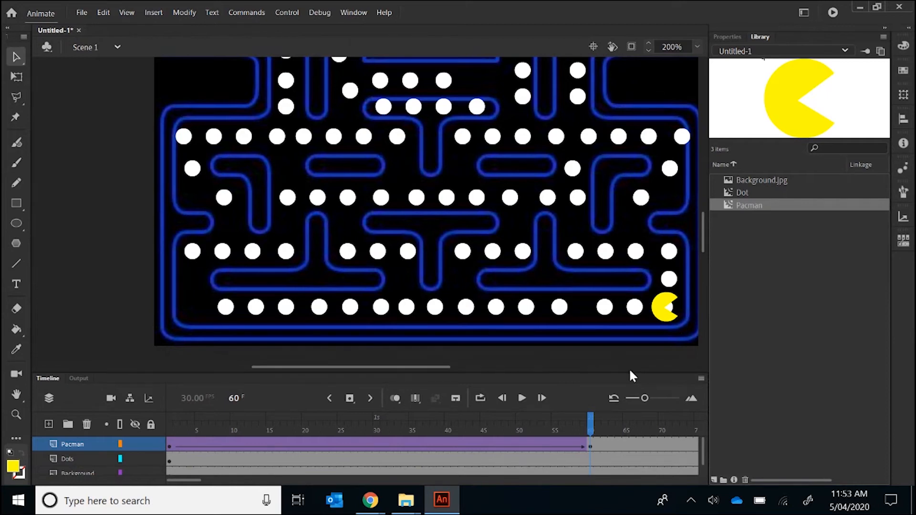
# Step: Insert a keyframe at frame 61 on the Pacman layer and rotate Pac-Man with Free Transform so his mouth faces up
pyautogui.click(597, 444)
pyautogui.rightClick(597, 446)
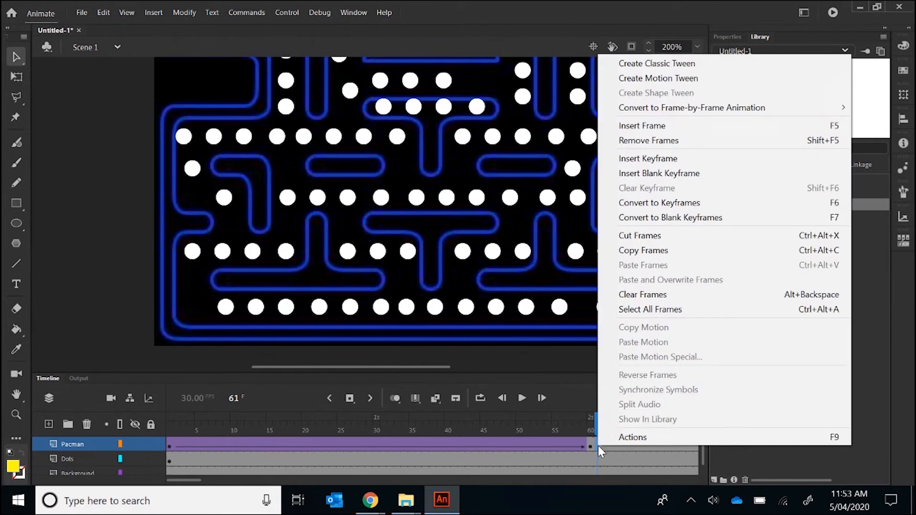
pyautogui.click(659, 159)
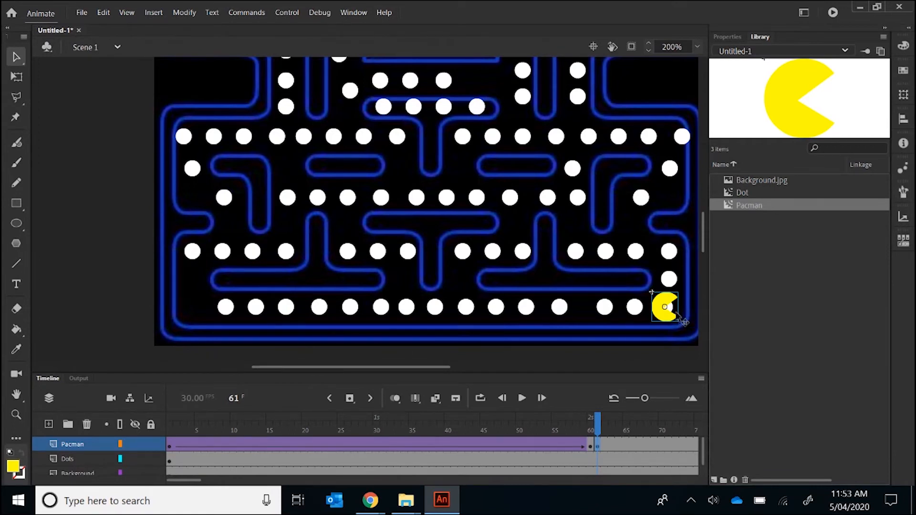
pyautogui.rightClick(667, 304)
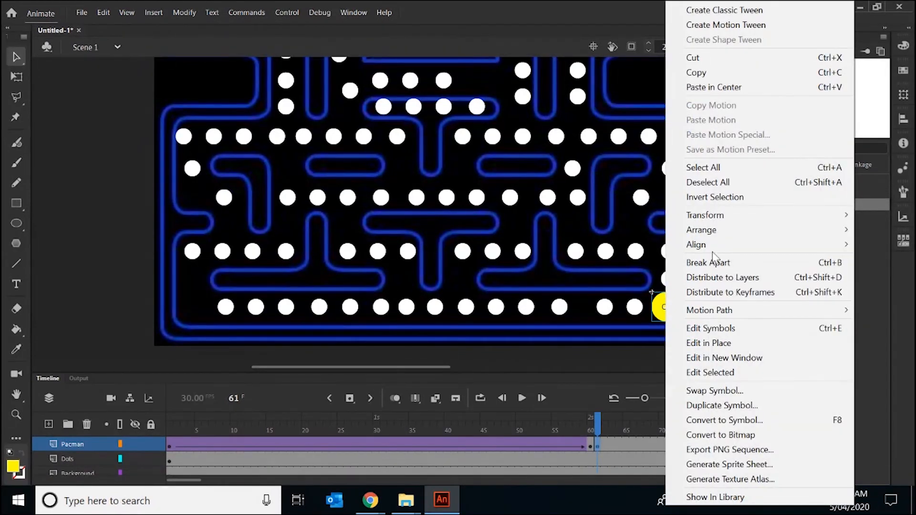
pyautogui.moveTo(721, 216)
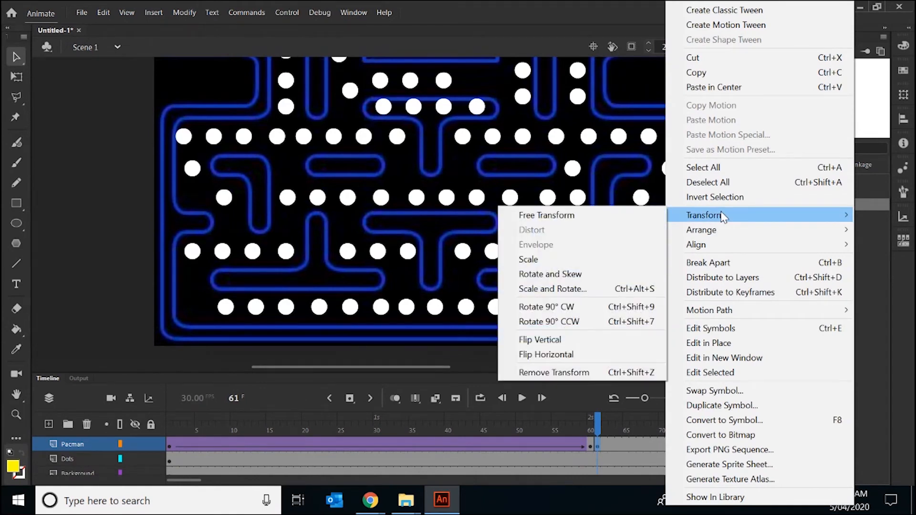
pyautogui.click(641, 219)
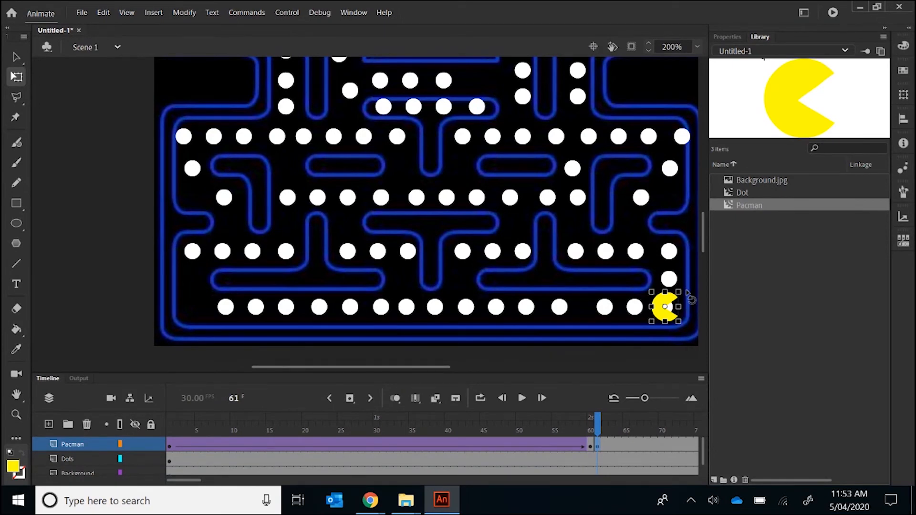
pyautogui.moveTo(687, 292); pyautogui.dragTo(648, 288)
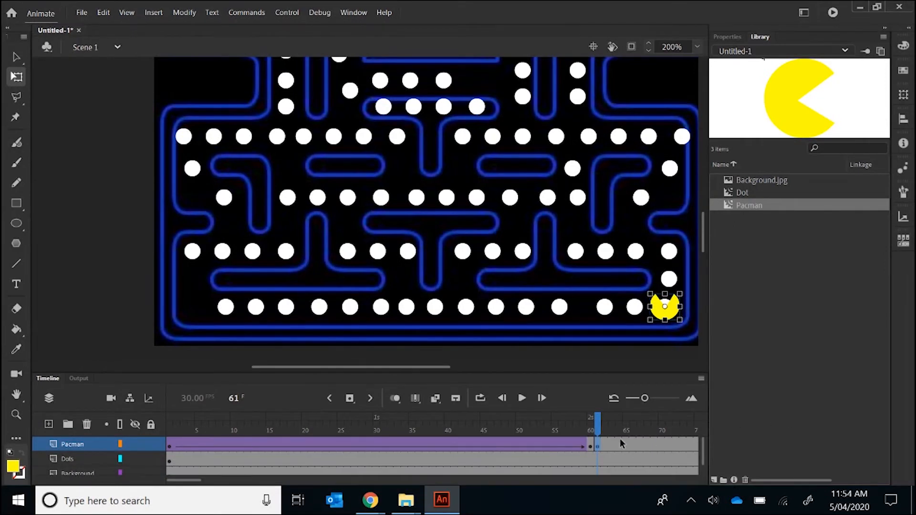
# Step: Insert a keyframe at frame 62 on the Pacman layer to start the upward movement
pyautogui.click(605, 446)
pyautogui.rightClick(605, 446)
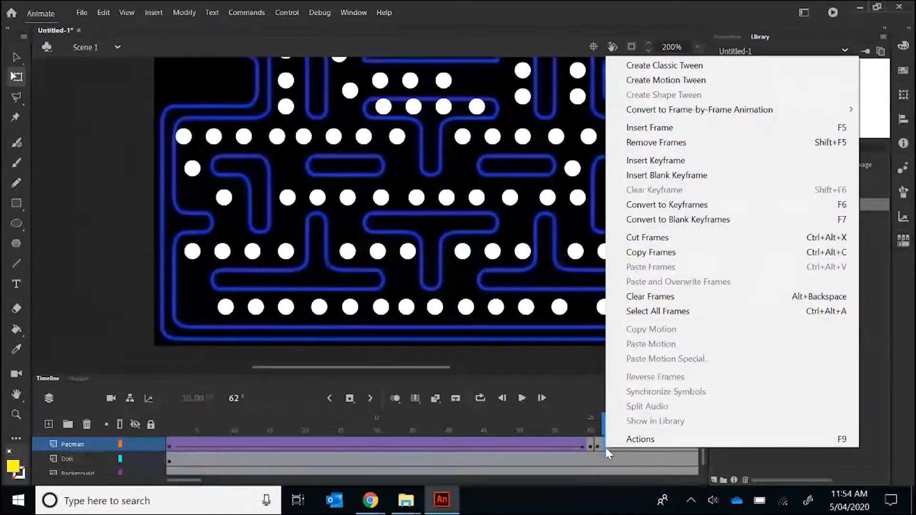
pyautogui.click(673, 160)
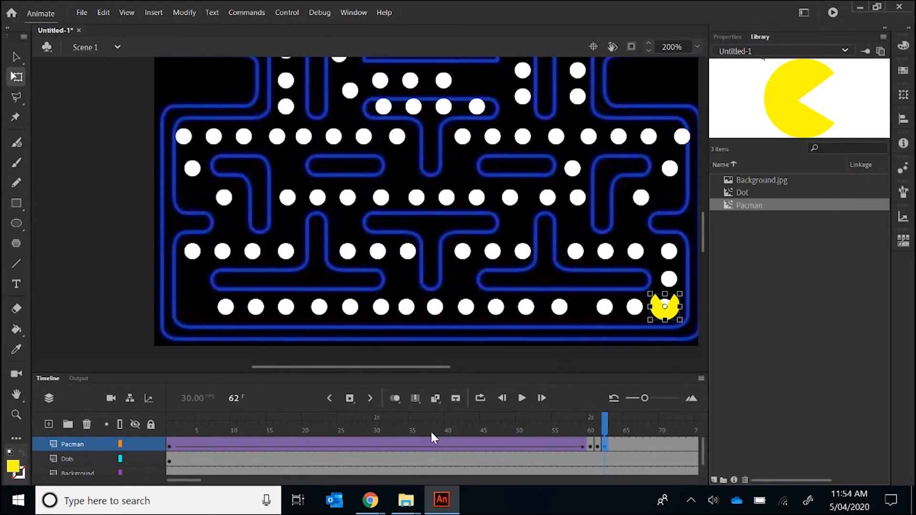
# Step: Animate Pac-Man moving straight up to the next row's rightmost dot with a keyframe at frame 75 and a classic tween from frame 62
pyautogui.moveTo(186, 483); pyautogui.dragTo(198, 485)
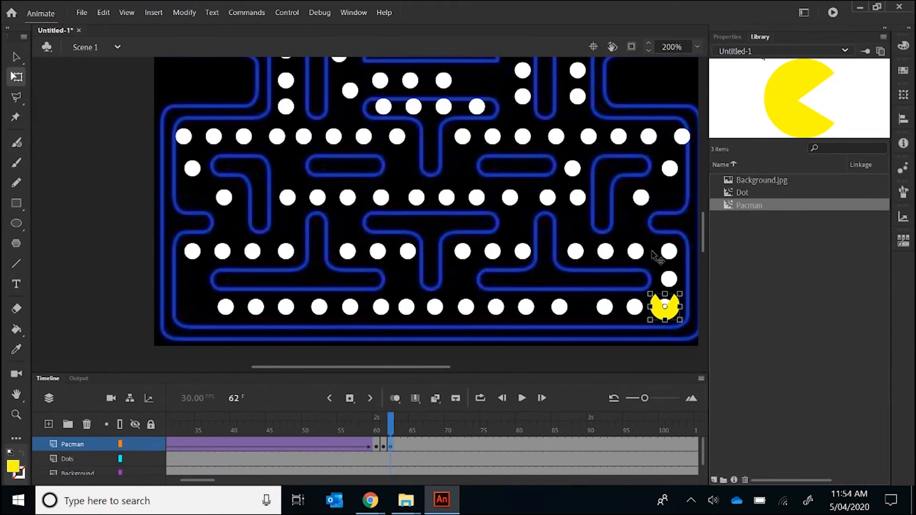
pyautogui.click(485, 449)
pyautogui.rightClick(485, 447)
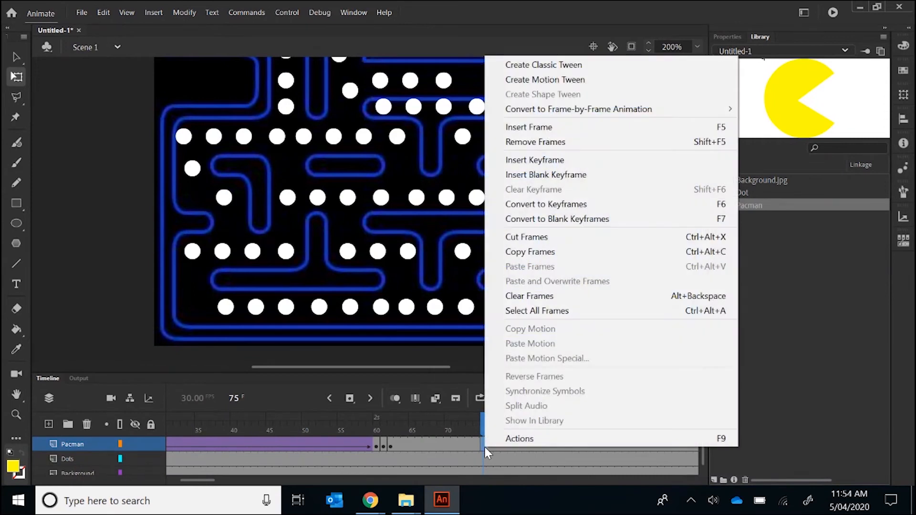
pyautogui.click(580, 165)
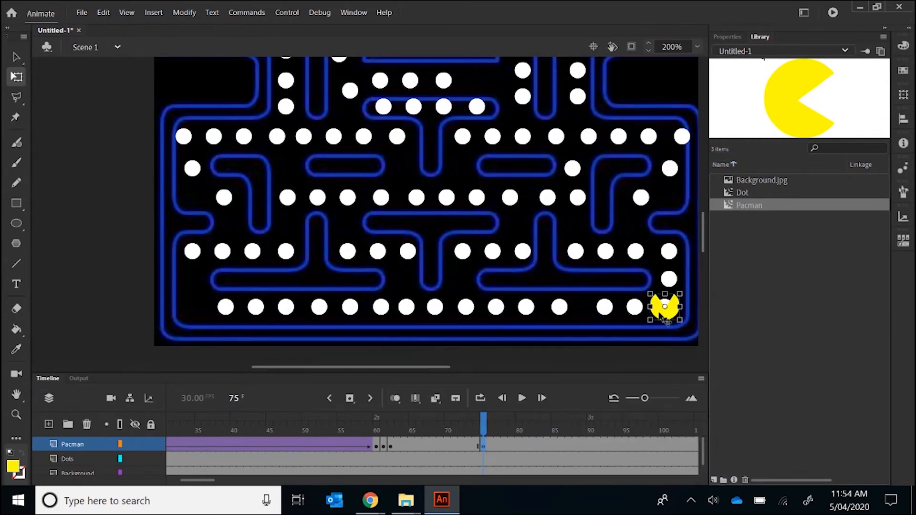
pyautogui.moveTo(681, 318); pyautogui.dragTo(685, 261)
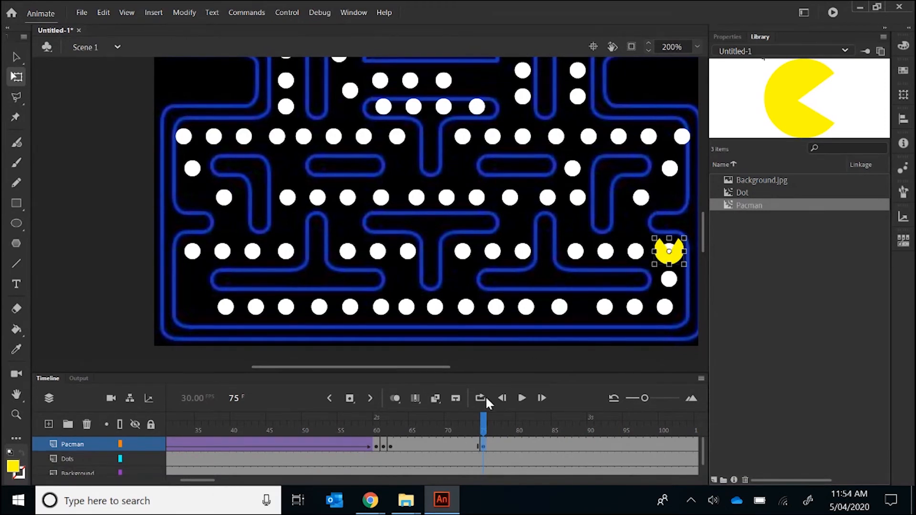
pyautogui.rightClick(437, 446)
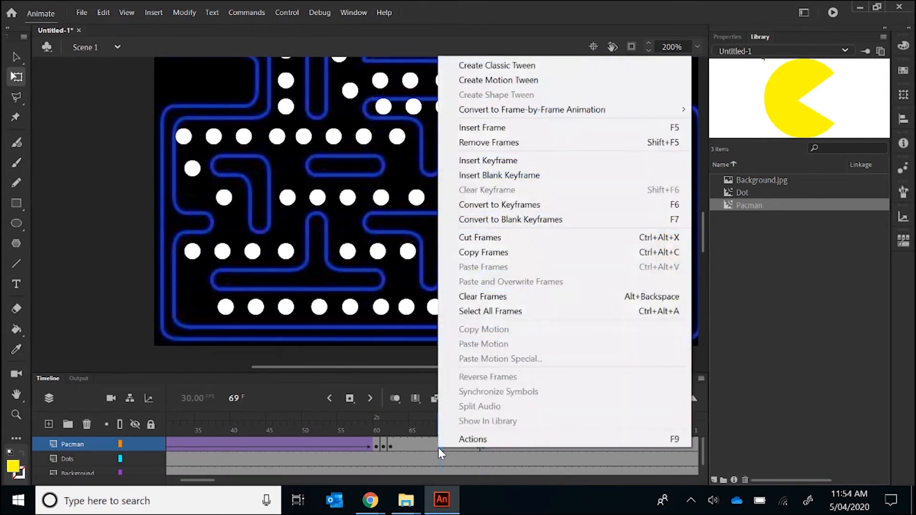
pyautogui.click(509, 70)
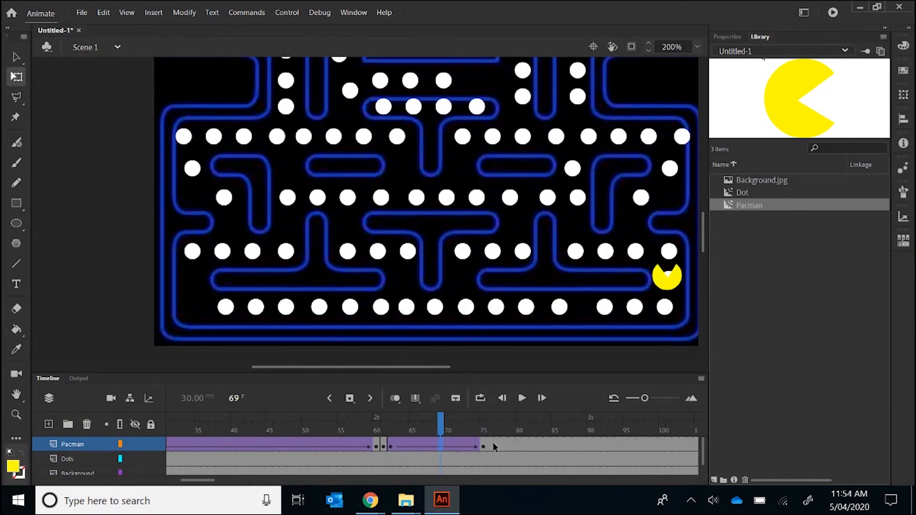
# Step: Play the scene from frame 1 to check the turn and upward movement, and return to the keyframe at frame 75
pyautogui.click(330, 397)
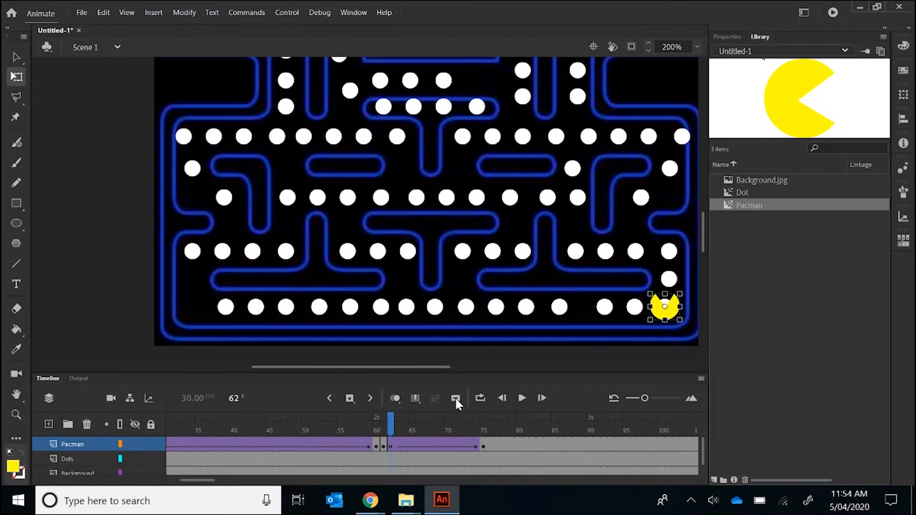
pyautogui.click(329, 398)
pyautogui.click(329, 398)
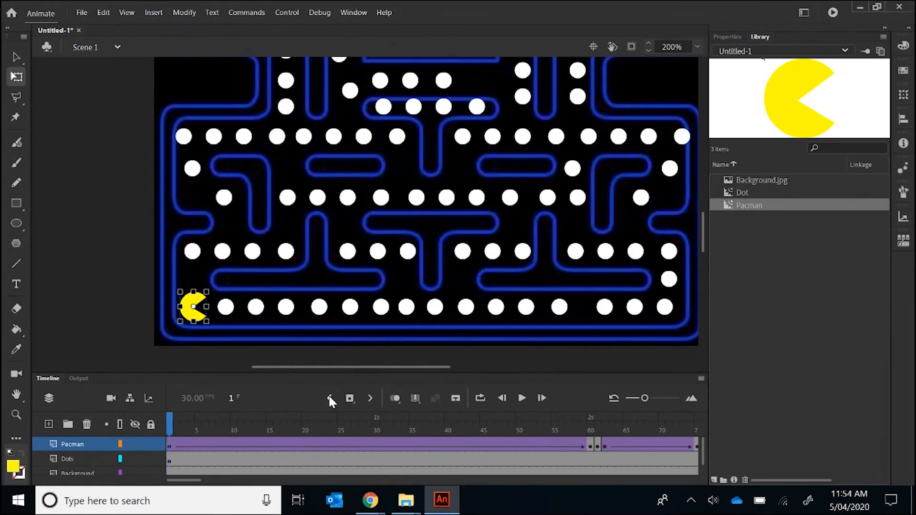
pyautogui.click(520, 399)
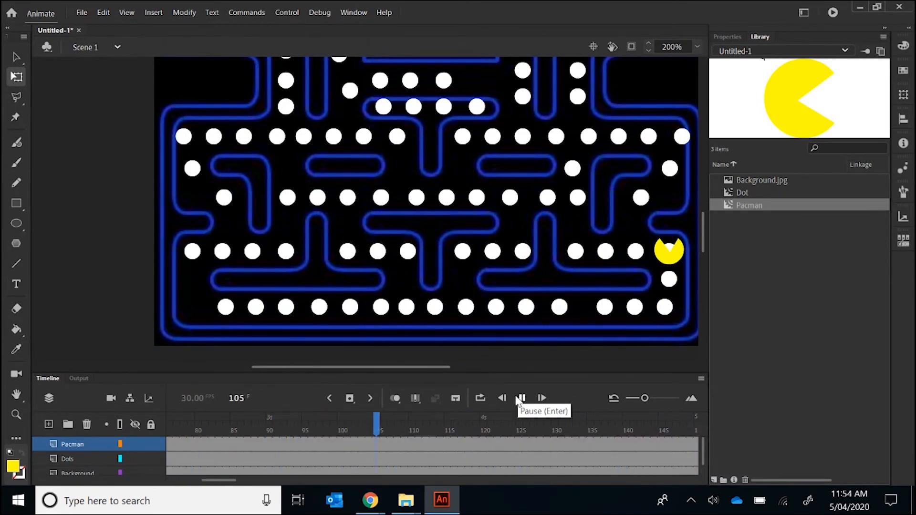
pyautogui.click(329, 398)
pyautogui.click(329, 399)
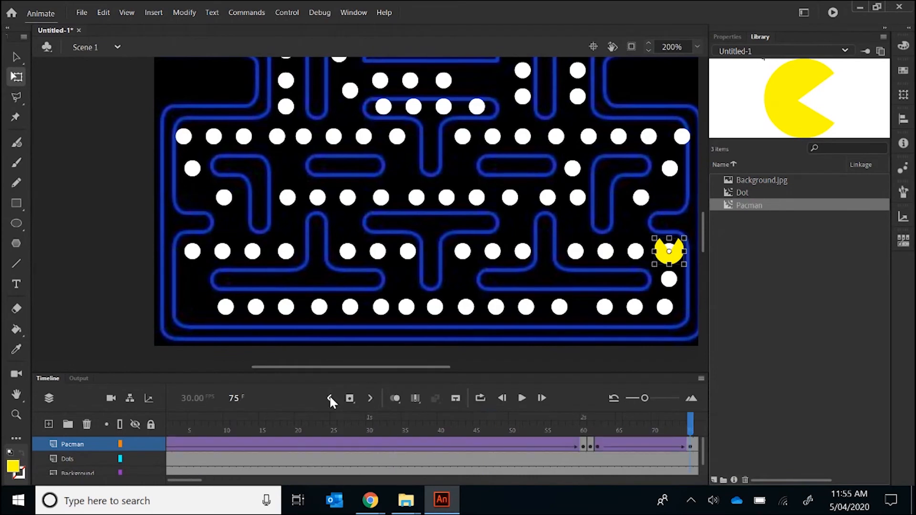
# Step: Insert a keyframe at frame 76 on the Pacman layer and rotate Pac-Man with Free Transform so his mouth faces left
pyautogui.moveTo(193, 482); pyautogui.dragTo(211, 482)
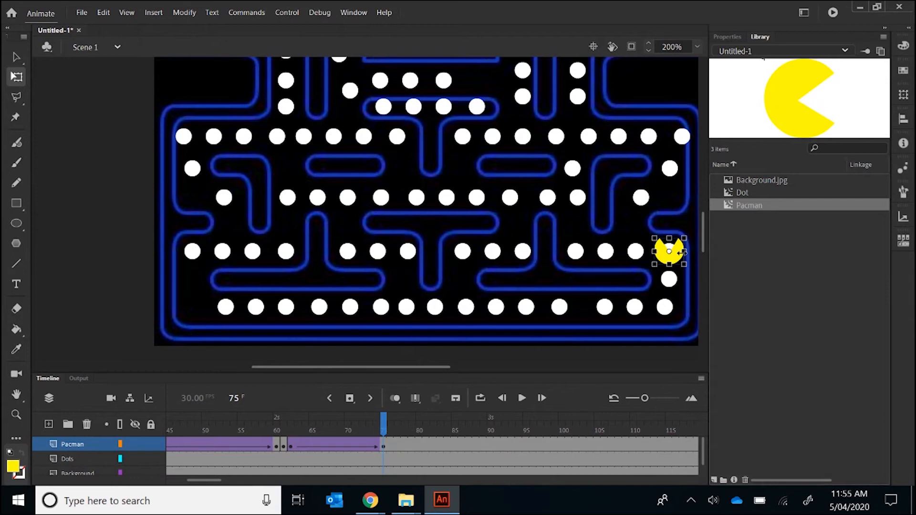
pyautogui.click(390, 445)
pyautogui.rightClick(390, 446)
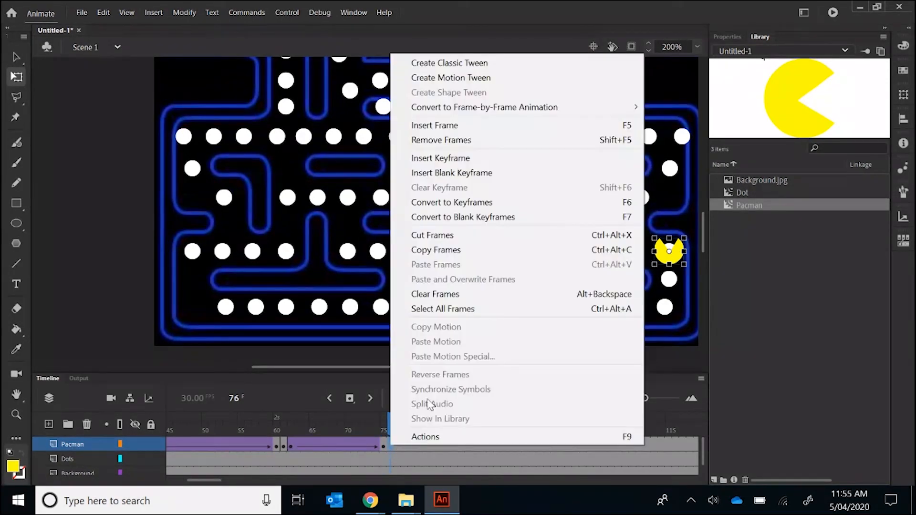
pyautogui.click(483, 161)
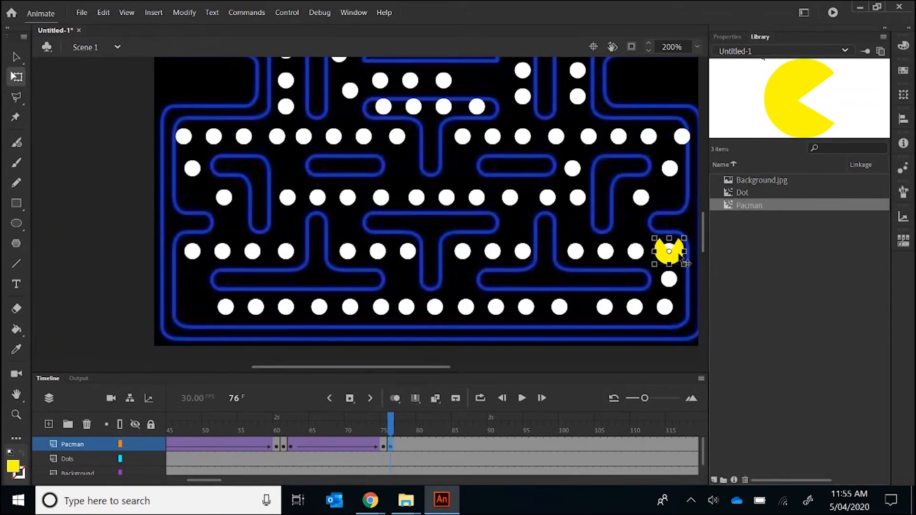
pyautogui.rightClick(686, 263)
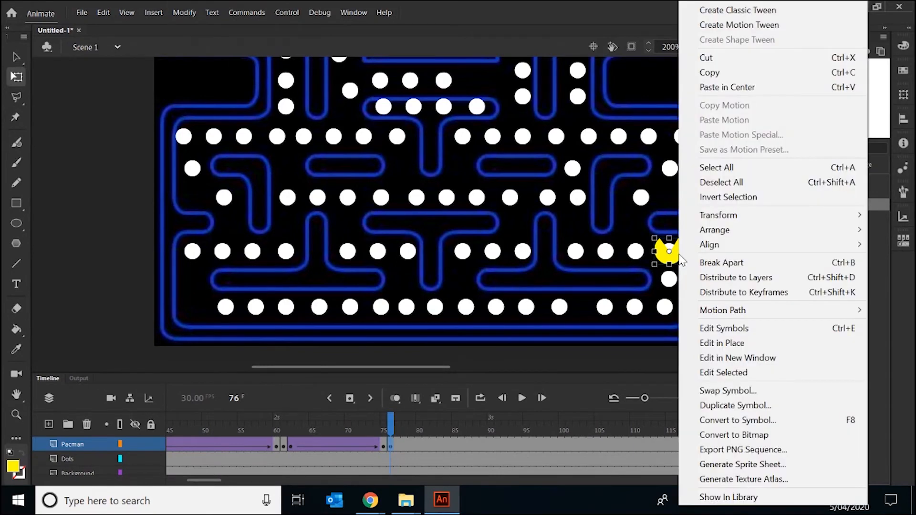
pyautogui.moveTo(755, 226)
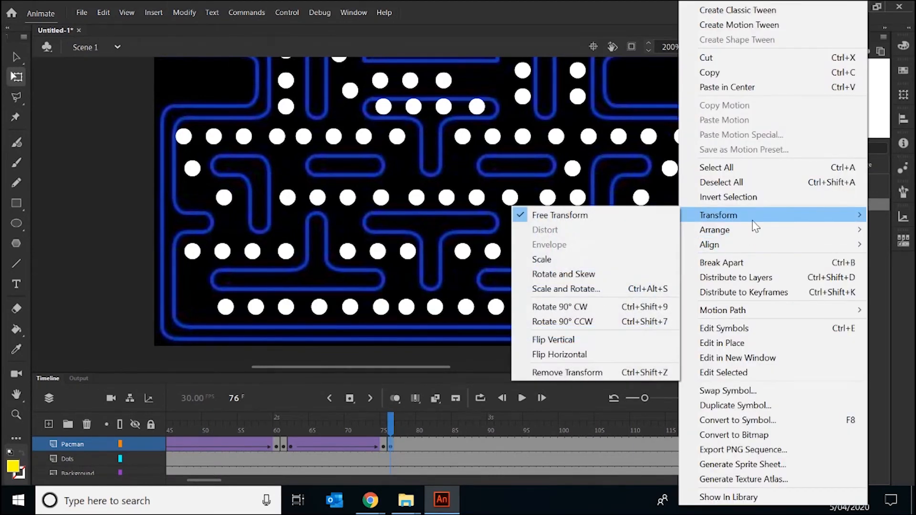
pyautogui.click(651, 215)
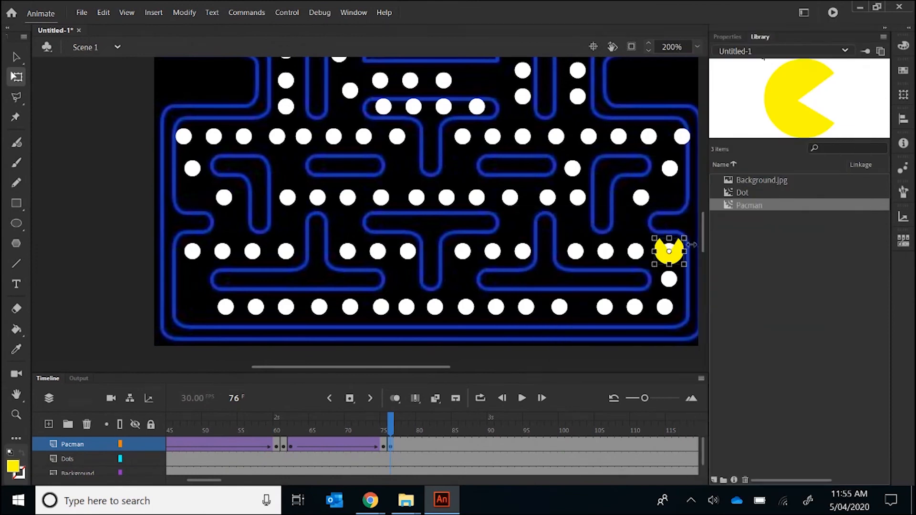
pyautogui.moveTo(692, 238); pyautogui.dragTo(659, 226)
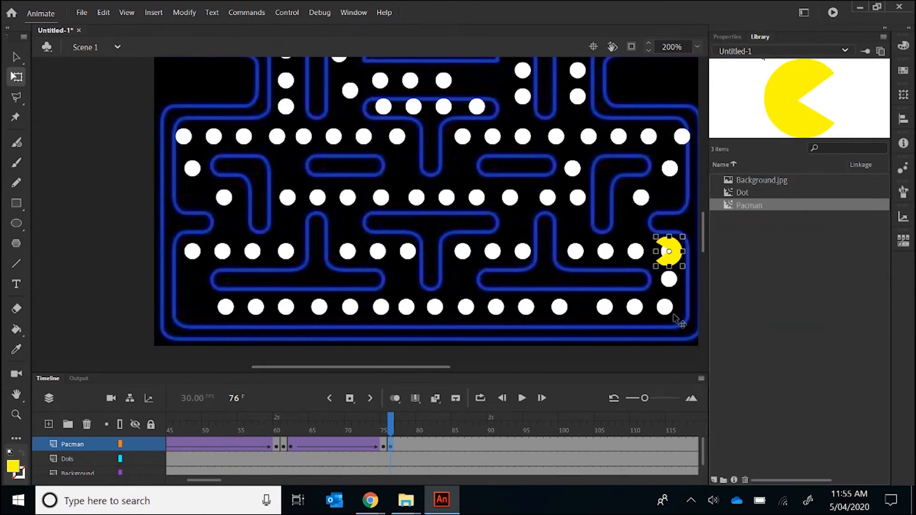
# Step: Animate Pac-Man moving left to the row's fourth dot from the right, using keyframes at frames 77 and 90 and a classic tween between them
pyautogui.click(397, 445)
pyautogui.rightClick(397, 448)
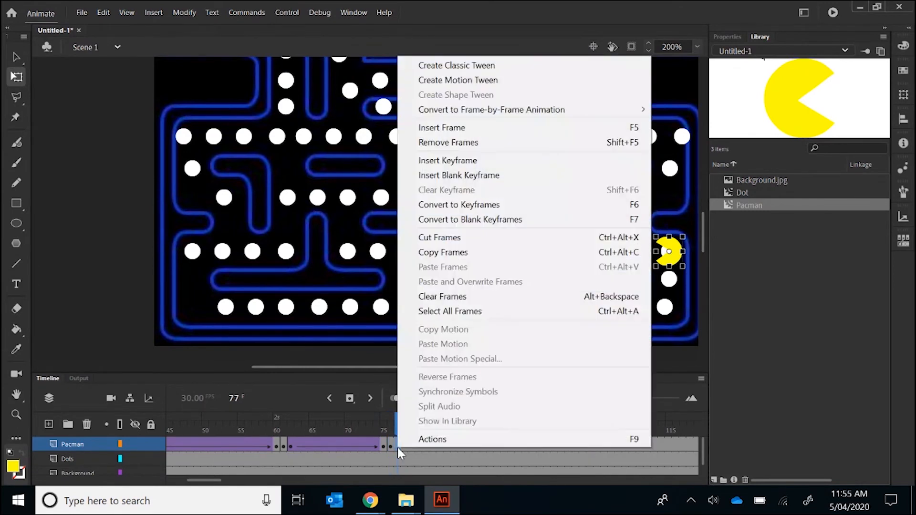
pyautogui.click(487, 160)
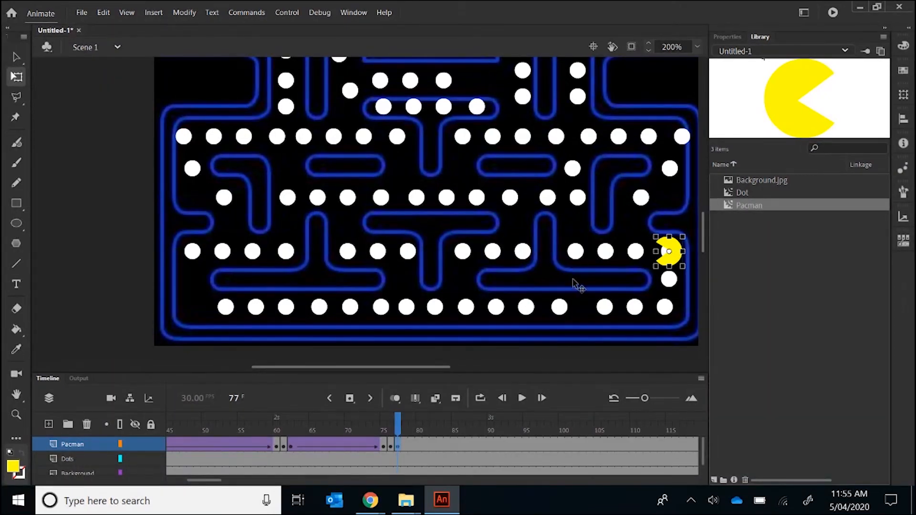
pyautogui.click(491, 448)
pyautogui.rightClick(491, 447)
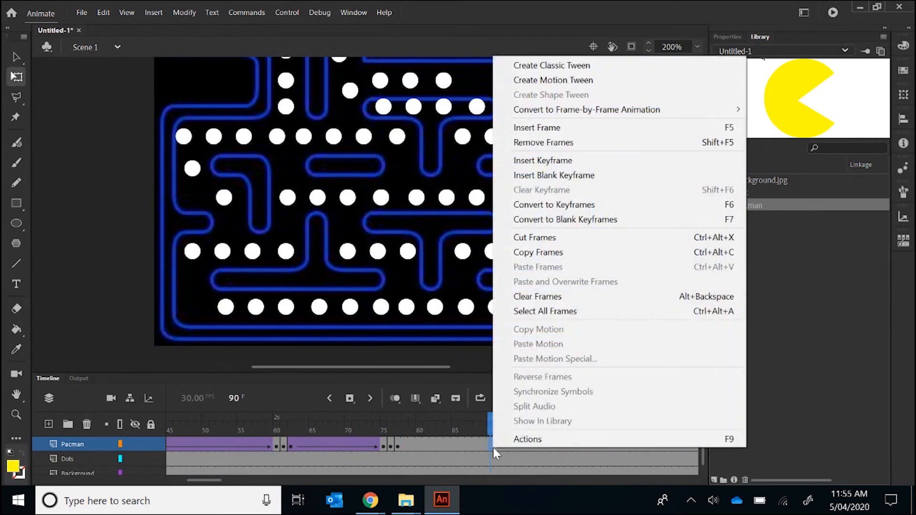
pyautogui.click(600, 157)
pyautogui.moveTo(675, 250); pyautogui.dragTo(586, 252)
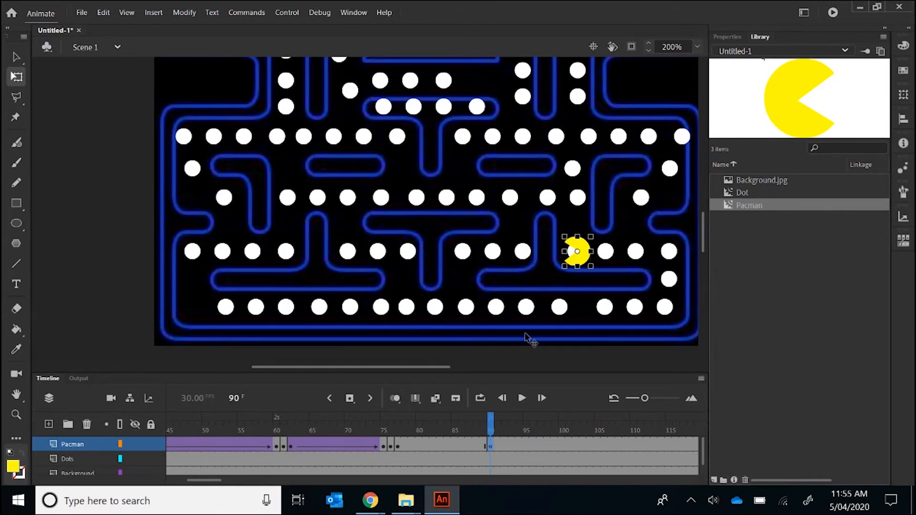
pyautogui.rightClick(434, 445)
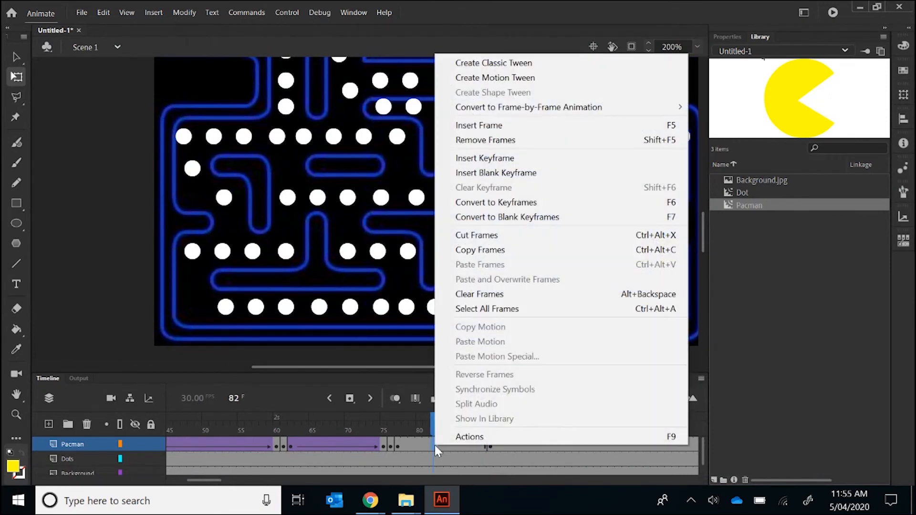
pyautogui.click(521, 62)
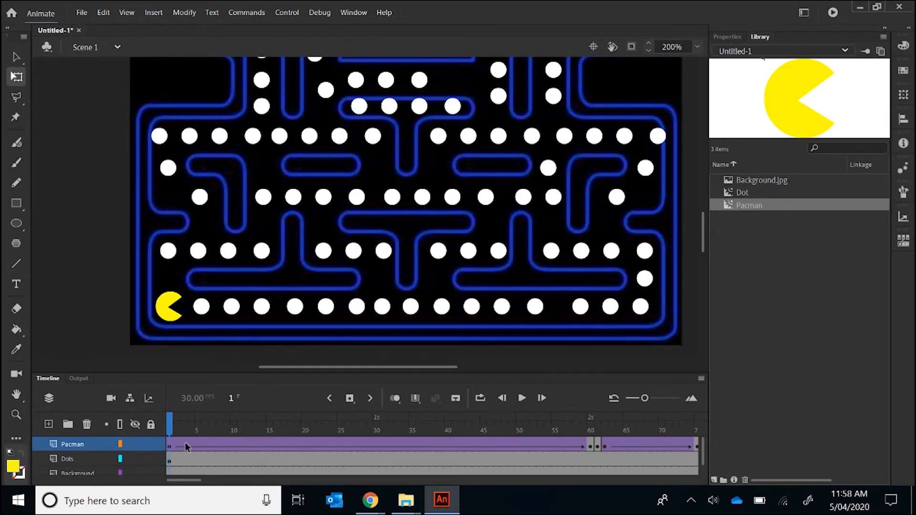
# Step: Insert a keyframe at frame 5 on the Dots layer and delete the first bottom-row dot that Pac-Man reaches
pyautogui.moveTo(171, 425); pyautogui.dragTo(198, 435)
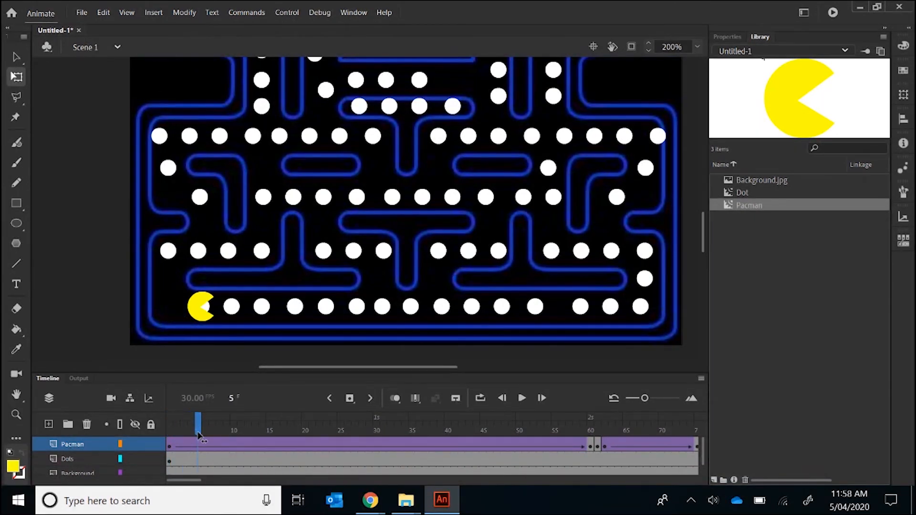
pyautogui.click(195, 456)
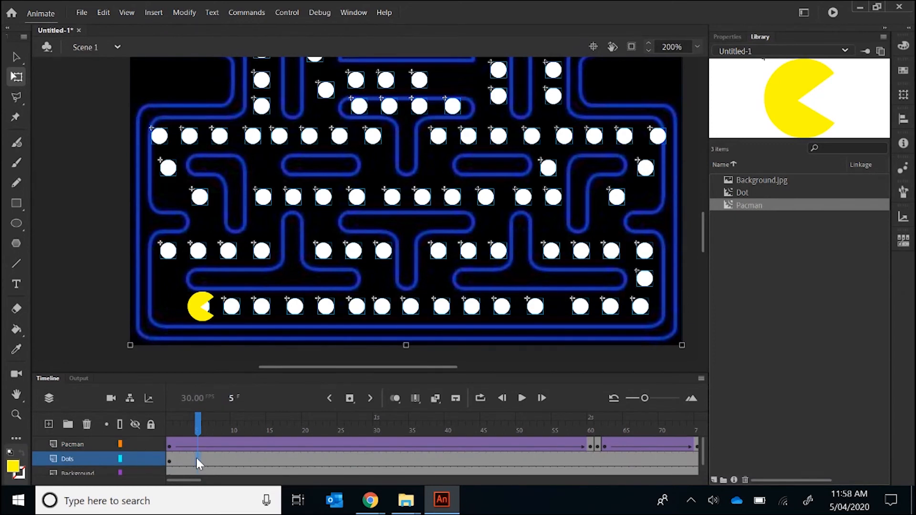
pyautogui.rightClick(196, 458)
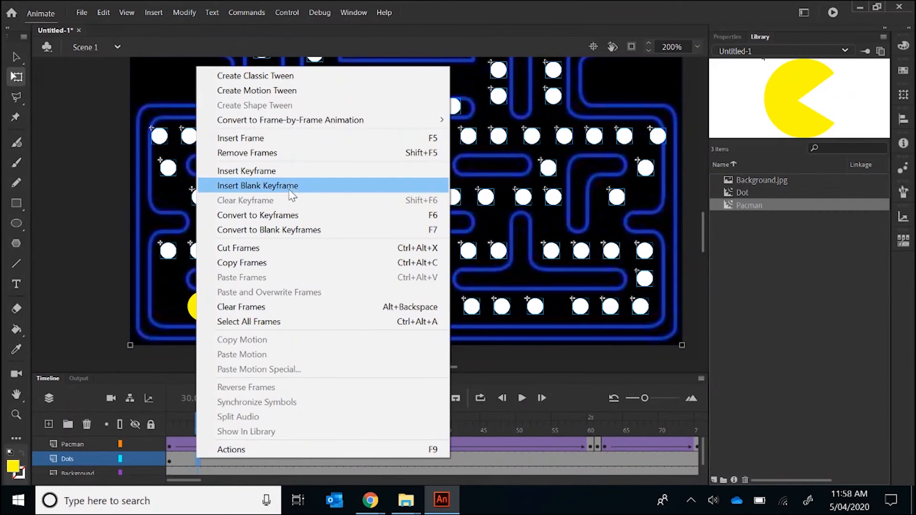
pyautogui.click(277, 171)
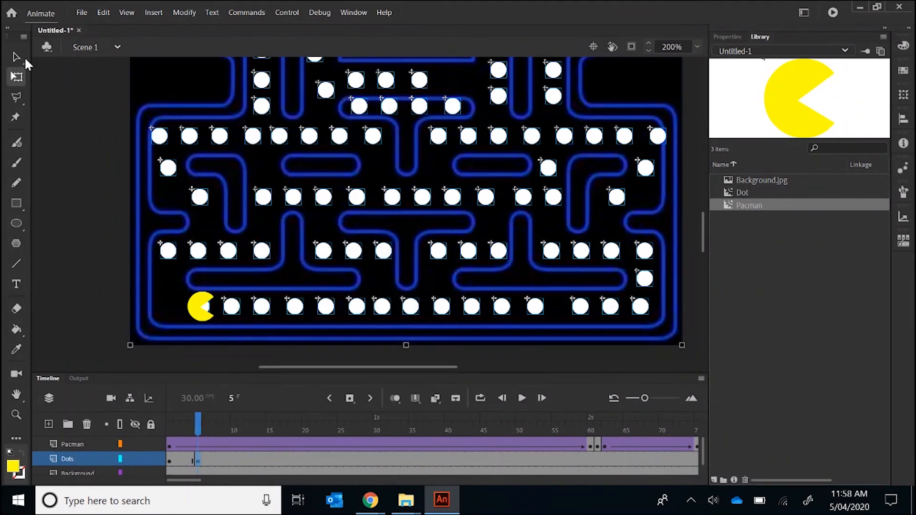
pyautogui.click(16, 58)
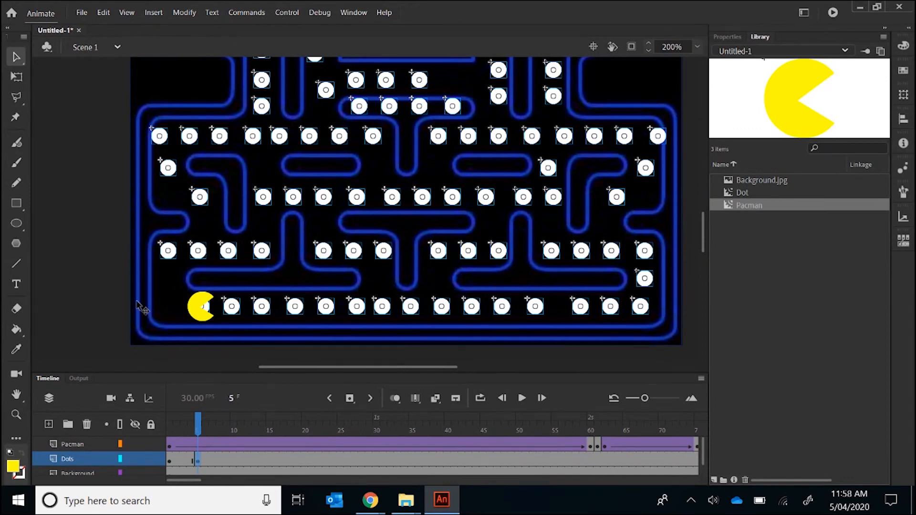
pyautogui.click(198, 471)
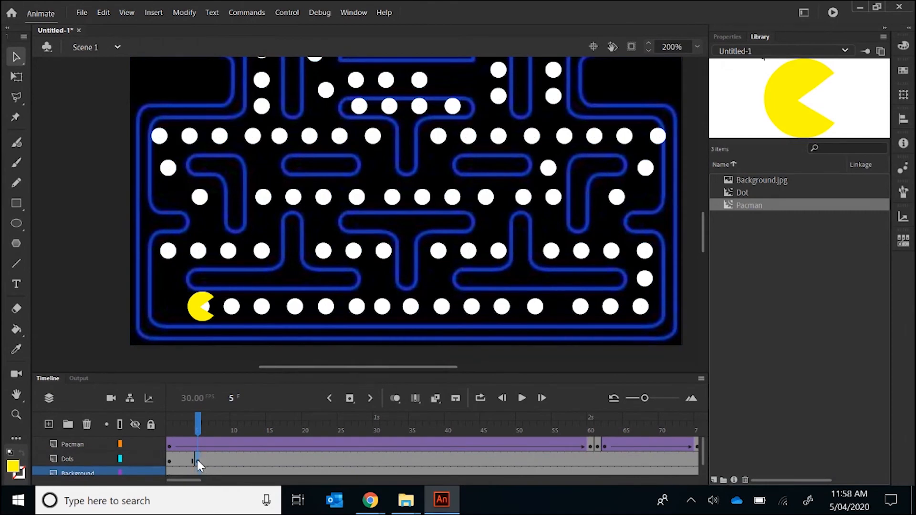
pyautogui.click(196, 459)
pyautogui.click(205, 312)
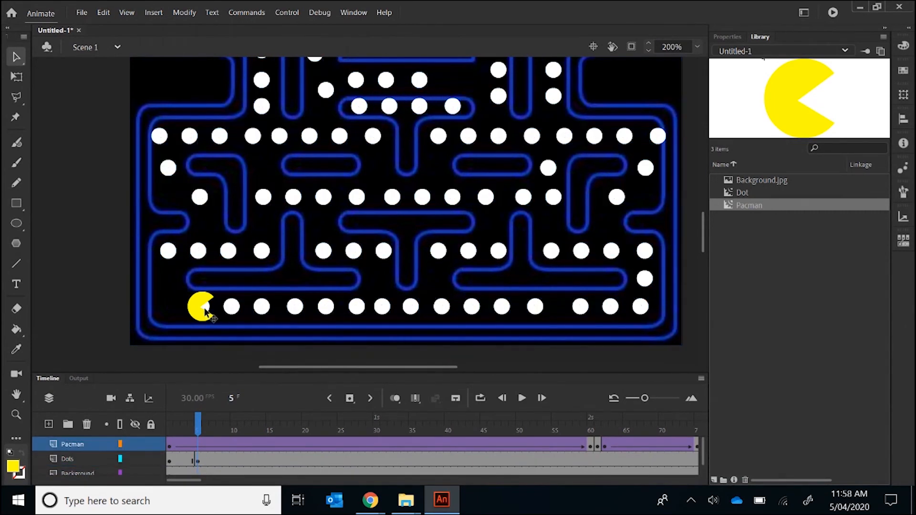
pyautogui.click(207, 307)
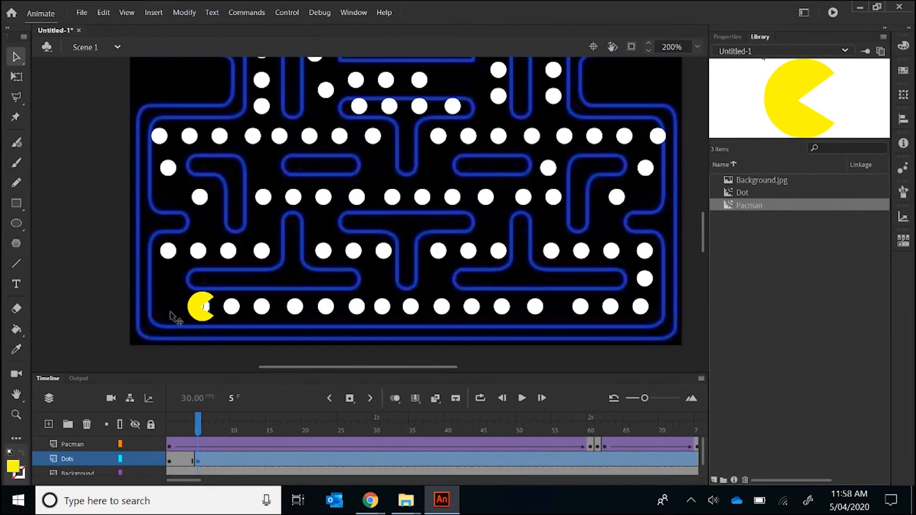
pyautogui.press('Delete')
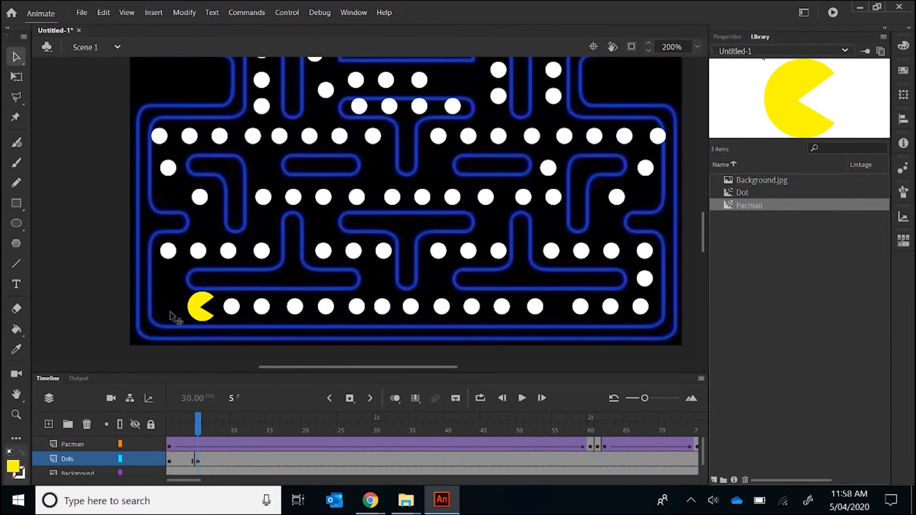
# Step: Insert a keyframe at frame 8 on the Dots layer and delete the next bottom-row dot under Pac-Man's mouth
pyautogui.click(206, 430)
pyautogui.moveTo(209, 430); pyautogui.dragTo(221, 432)
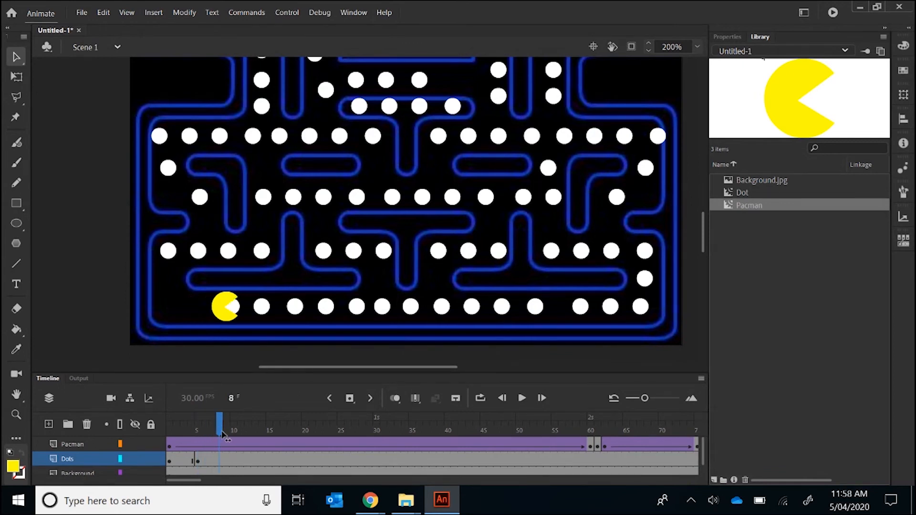
pyautogui.click(219, 459)
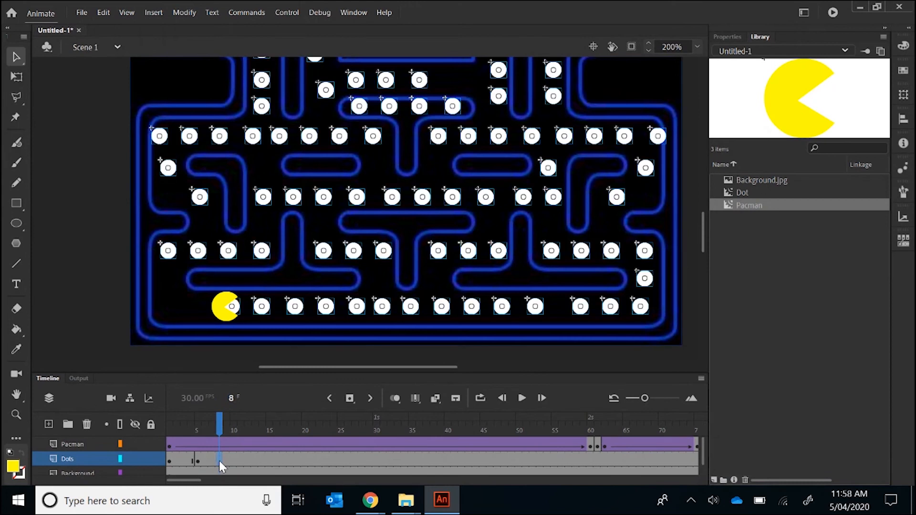
pyautogui.rightClick(219, 459)
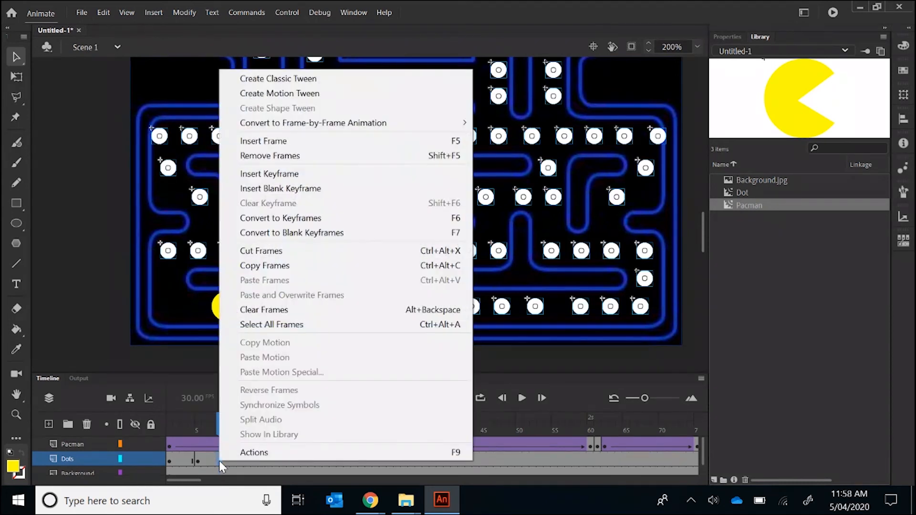
pyautogui.click(288, 174)
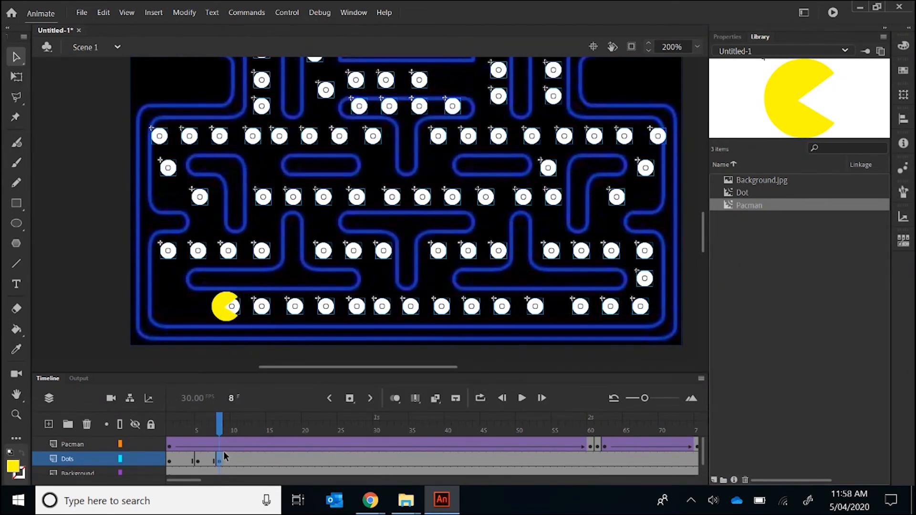
pyautogui.click(232, 330)
pyautogui.click(233, 308)
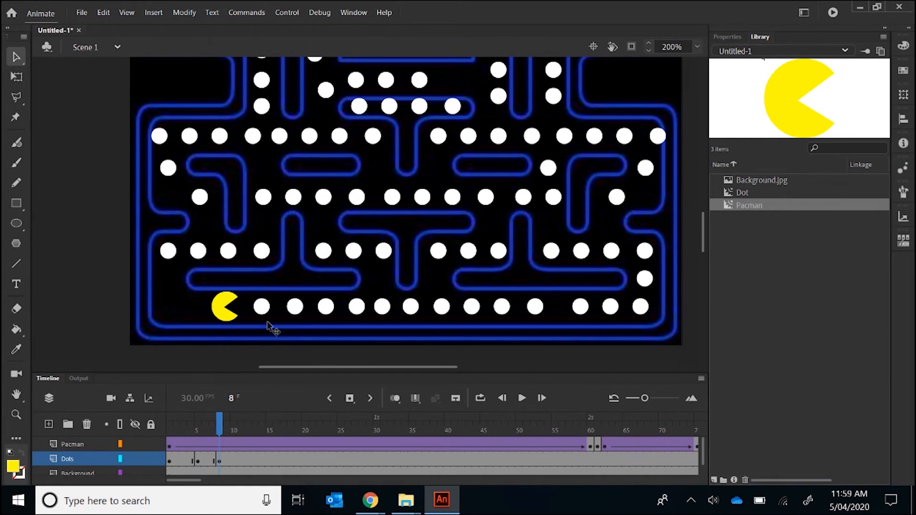
pyautogui.click(242, 427)
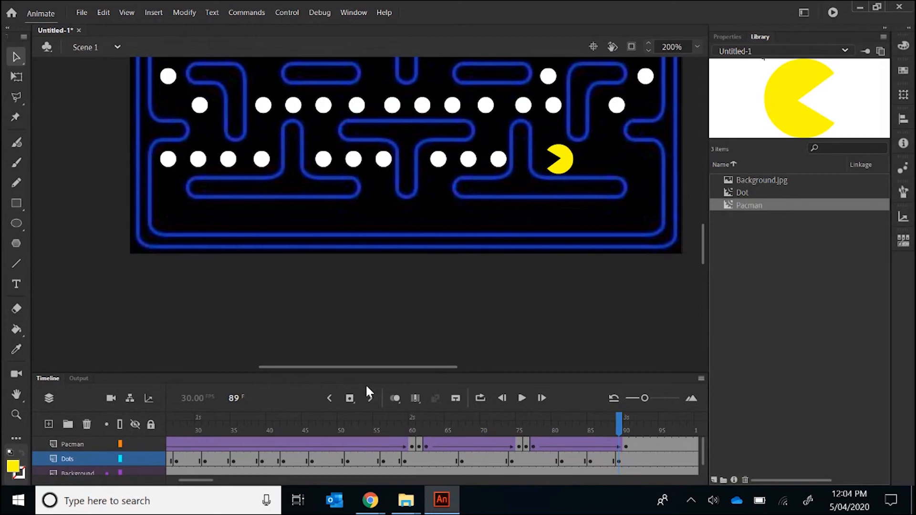
# Step: Play the scene from frame 1 to check that Pac-Man eats the dots along his path, and return to frame 1
pyautogui.click(329, 398)
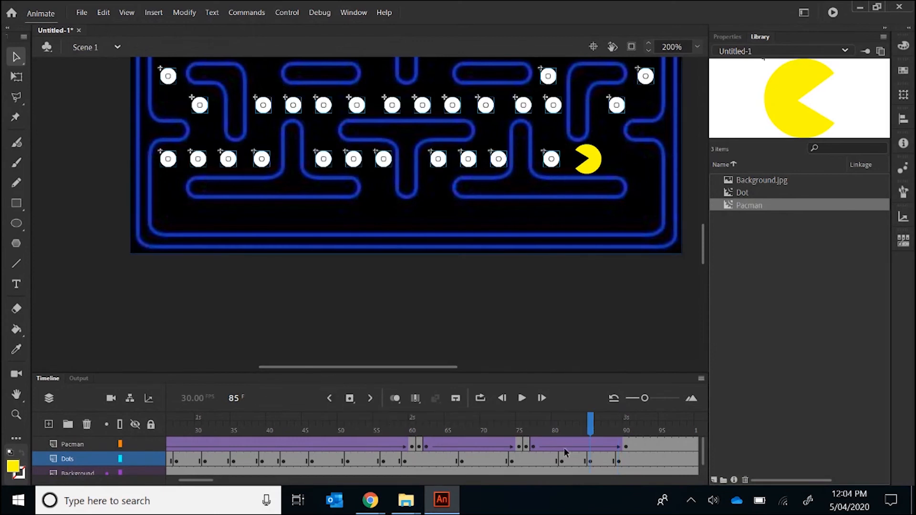
pyautogui.moveTo(594, 428); pyautogui.dragTo(4, 453)
pyautogui.click(169, 446)
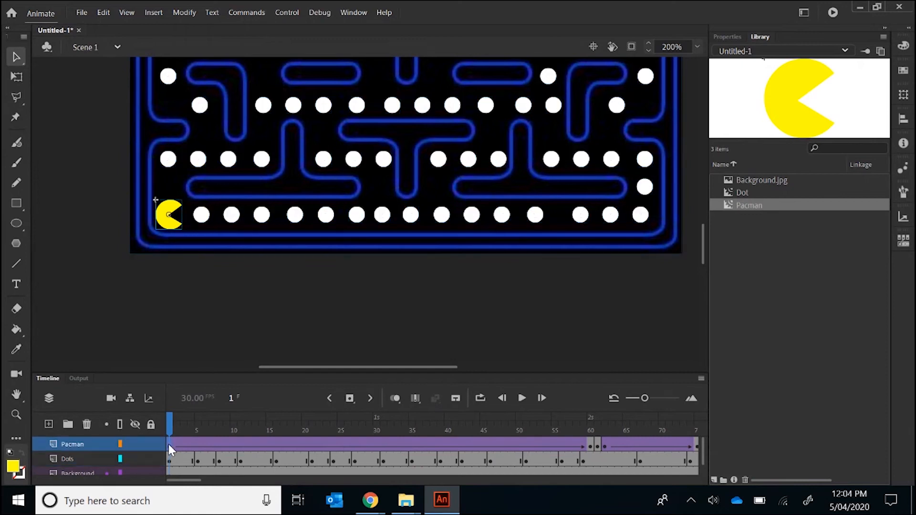
pyautogui.click(522, 398)
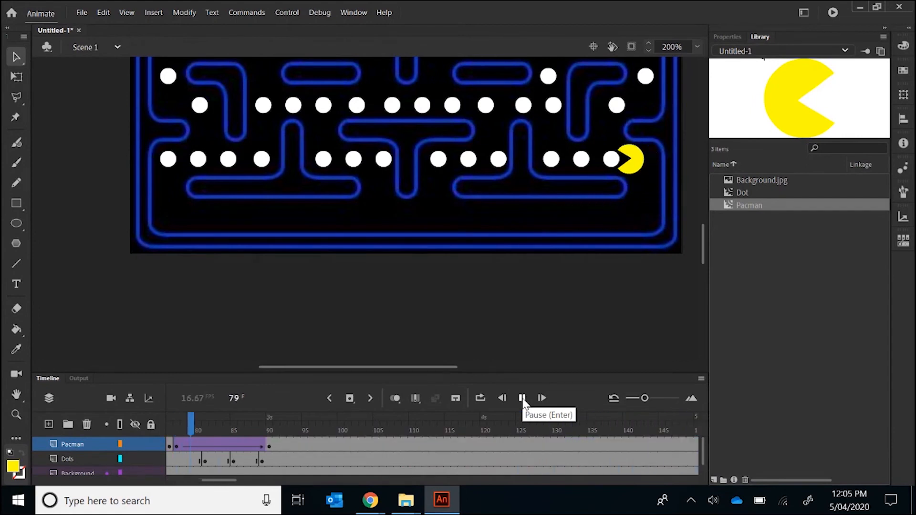
pyautogui.click(522, 399)
pyautogui.moveTo(573, 422); pyautogui.dragTo(5, 432)
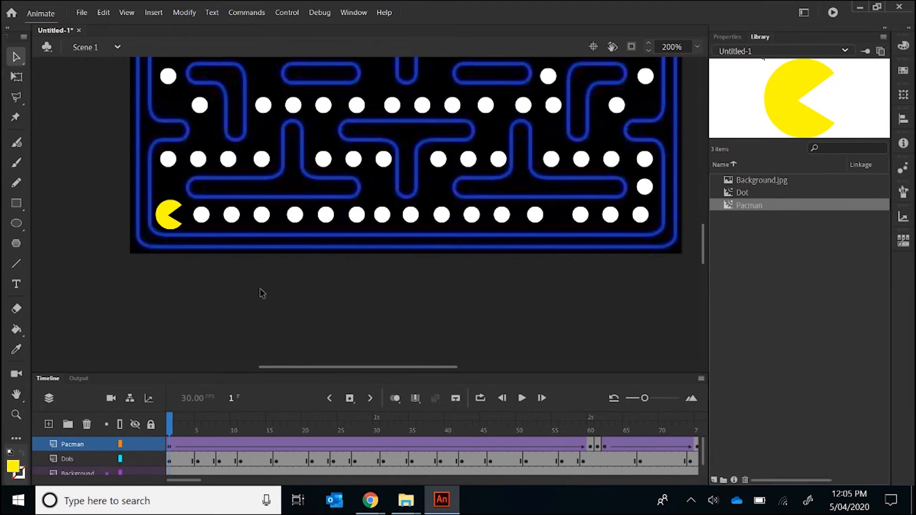
# Step: Add a new layer above the Pacman layer and view the character images in File Explorer's Resources folder before returning to Animate
pyautogui.scroll(4, 282, 290)
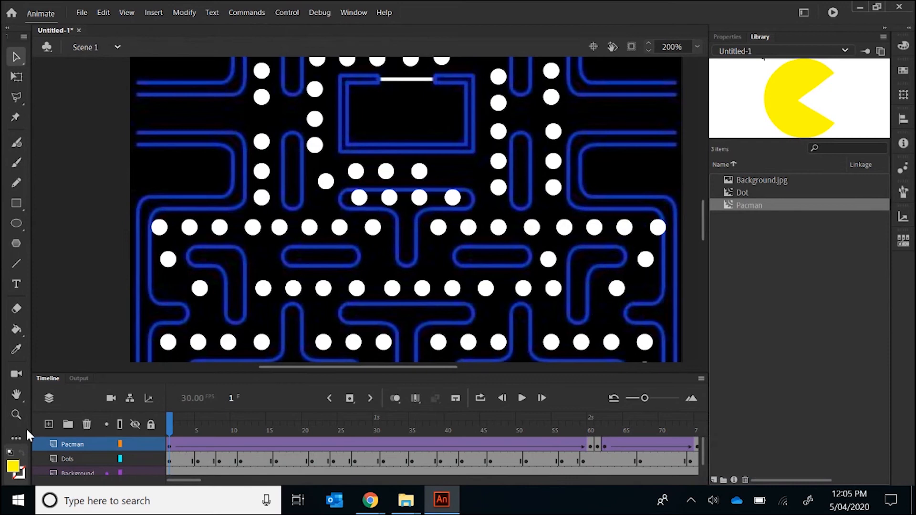
pyautogui.click(48, 424)
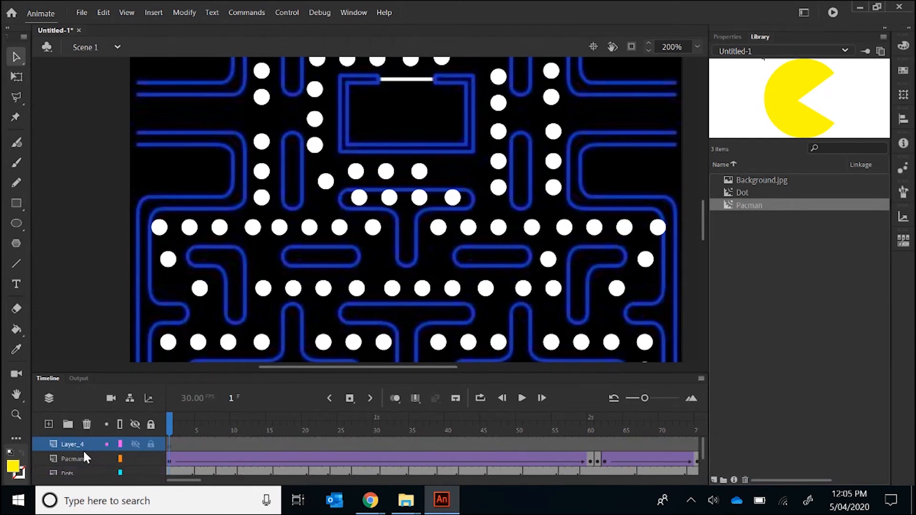
pyautogui.moveTo(413, 503)
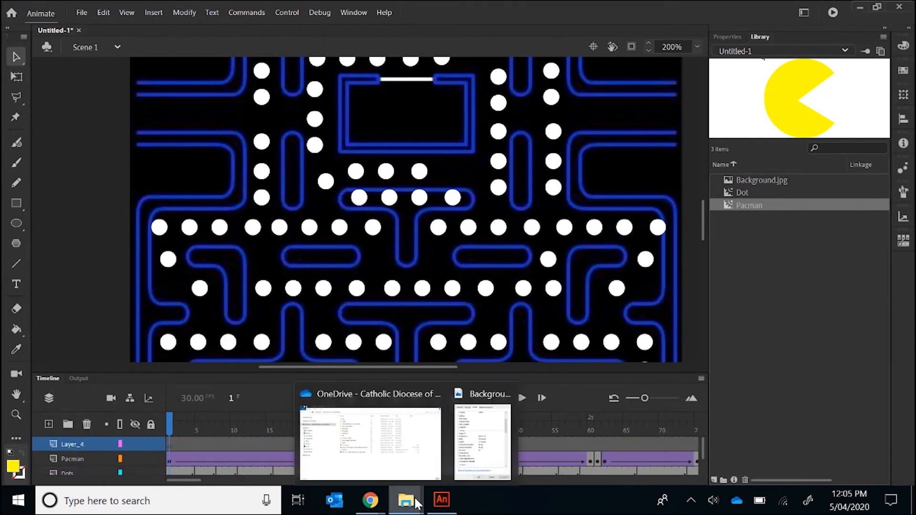
pyautogui.click(409, 463)
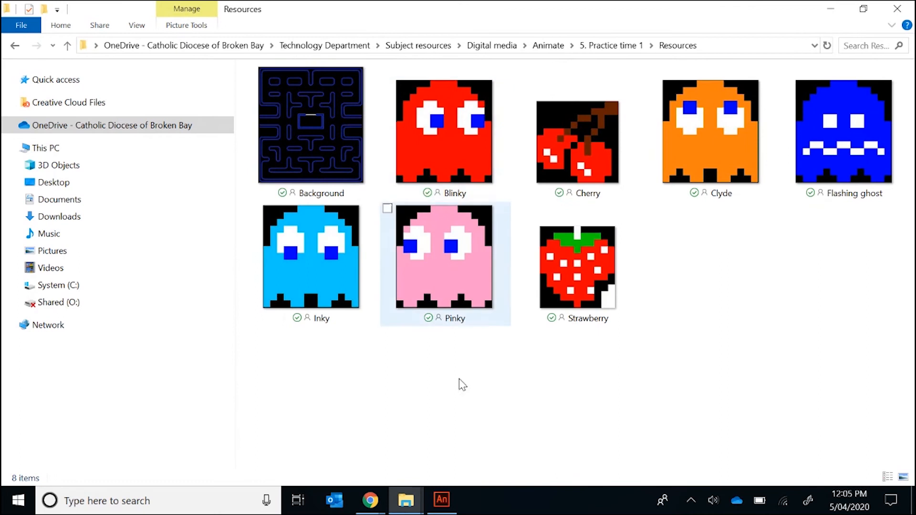
pyautogui.click(442, 501)
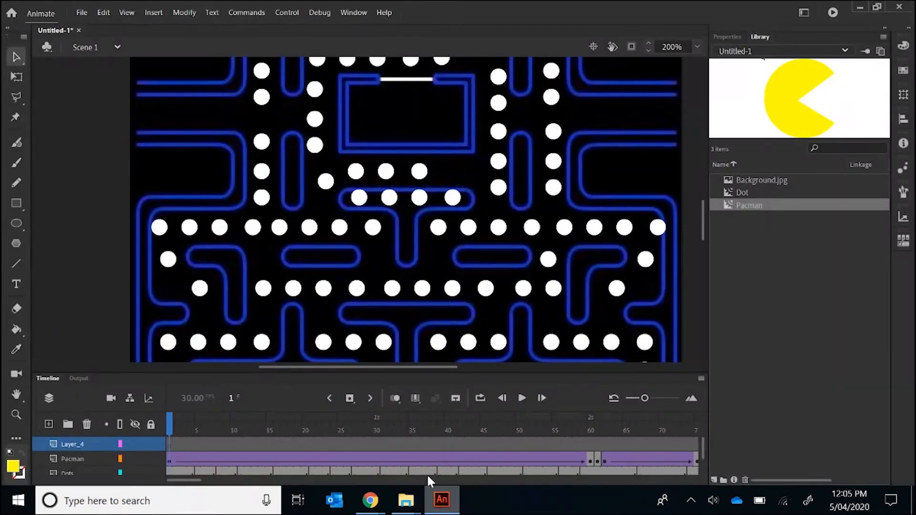
# Step: Rename the new layer above Pacman as Blinky and select its first frame
pyautogui.click(76, 444)
pyautogui.doubleClick(84, 444)
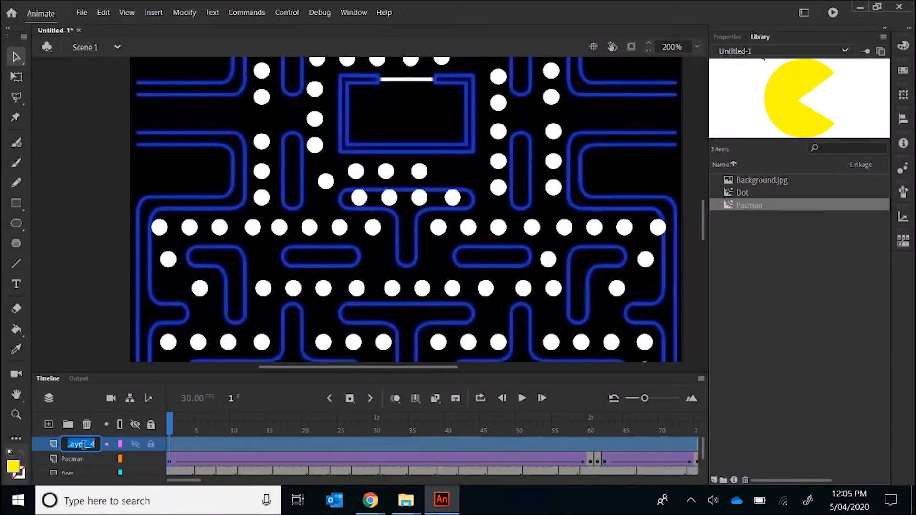
pyautogui.write('Blinky')
pyautogui.click(171, 443)
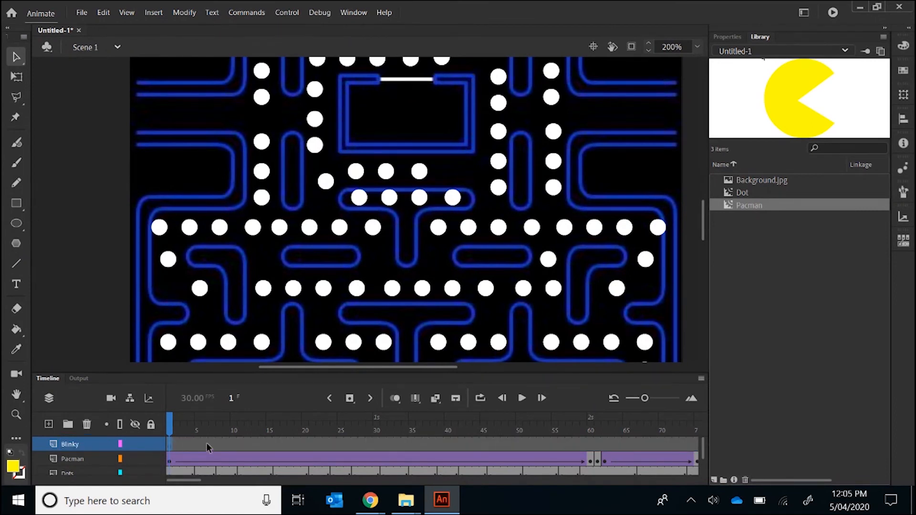
# Step: Import the Blinky image from the Resources folder to the stage on the Blinky layer
pyautogui.click(83, 12)
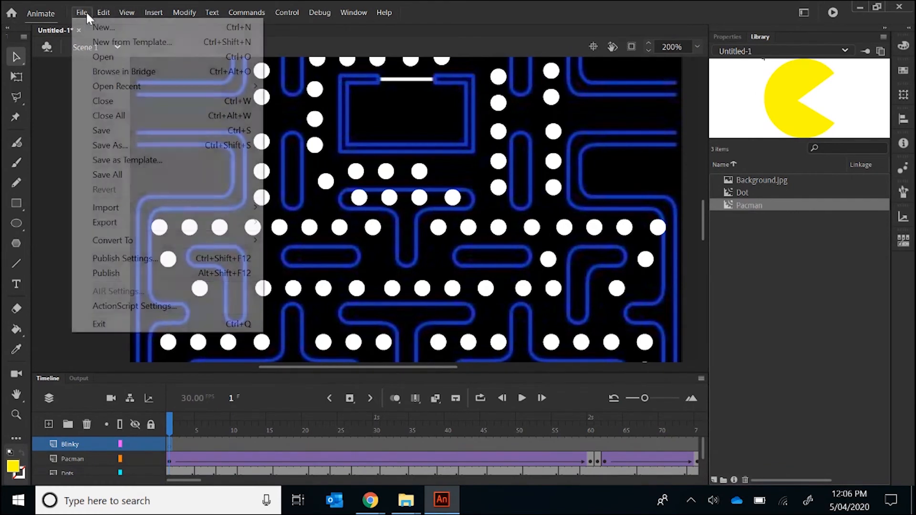
pyautogui.moveTo(108, 209)
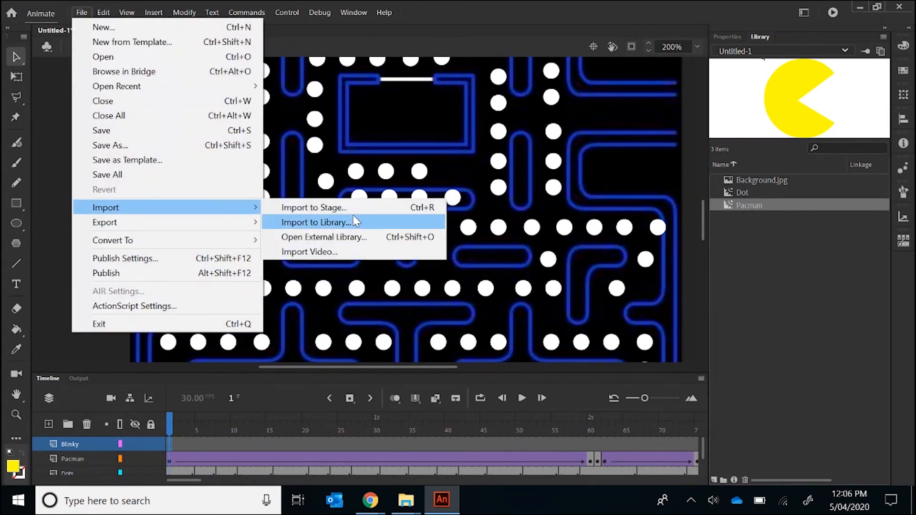
pyautogui.click(343, 205)
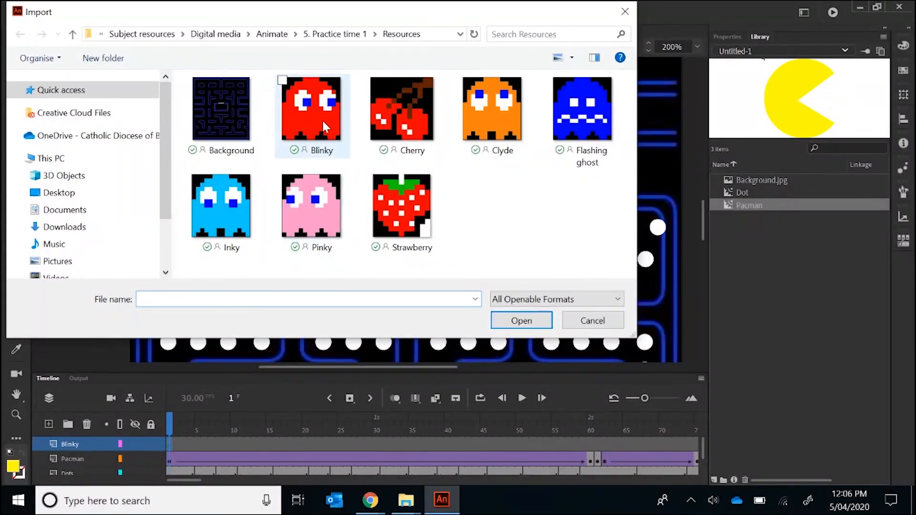
pyautogui.doubleClick(316, 120)
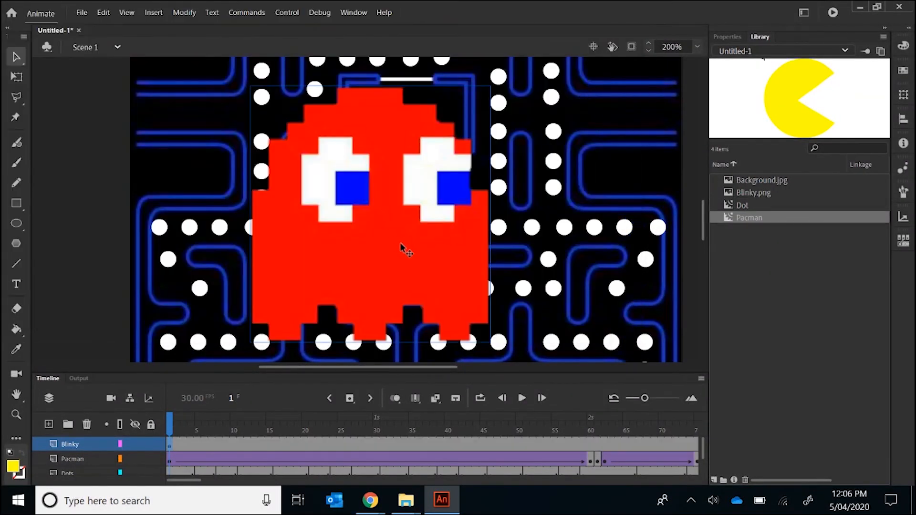
# Step: Free-transform the red ghost down to roughly dot size and move it to the left side inside the central ghost pen
pyautogui.rightClick(346, 201)
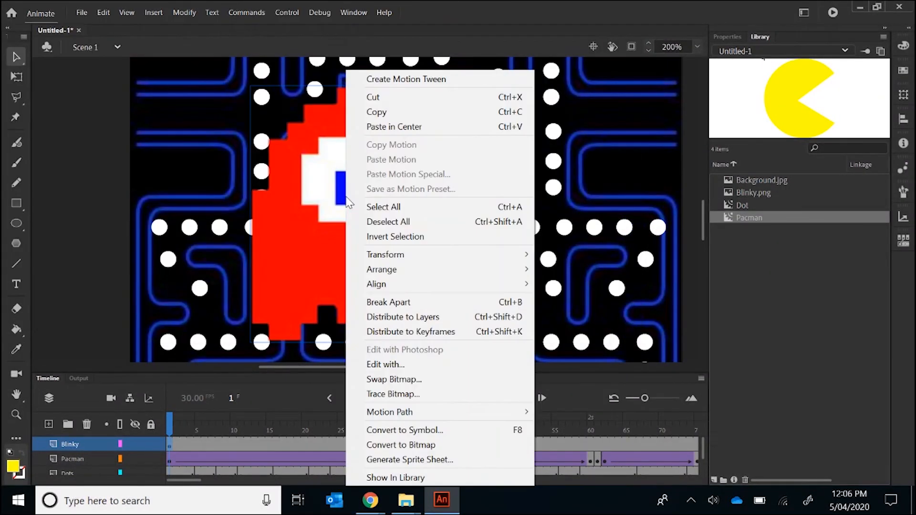
pyautogui.moveTo(444, 254)
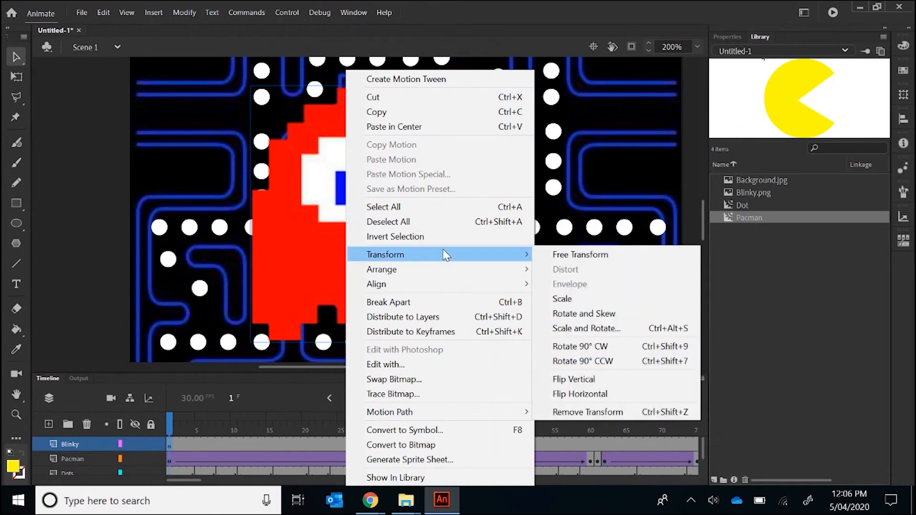
pyautogui.click(585, 257)
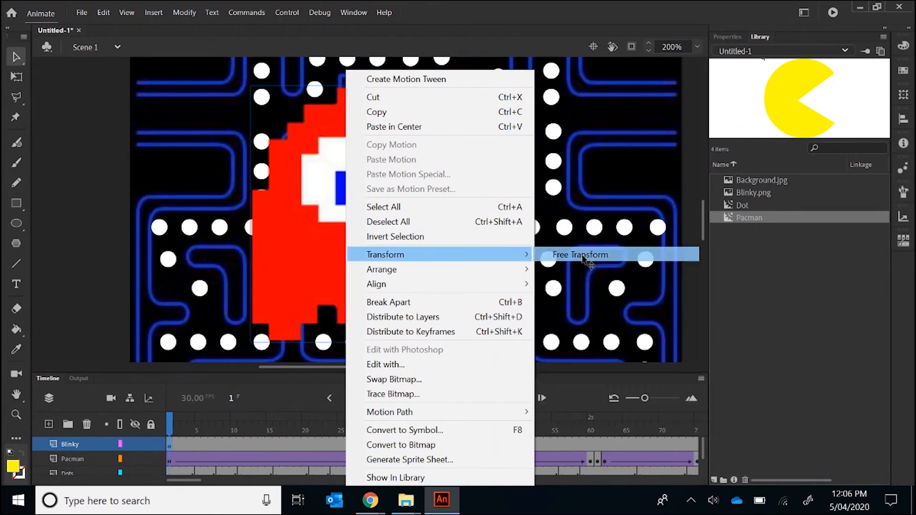
pyautogui.moveTo(250, 86); pyautogui.dragTo(361, 203)
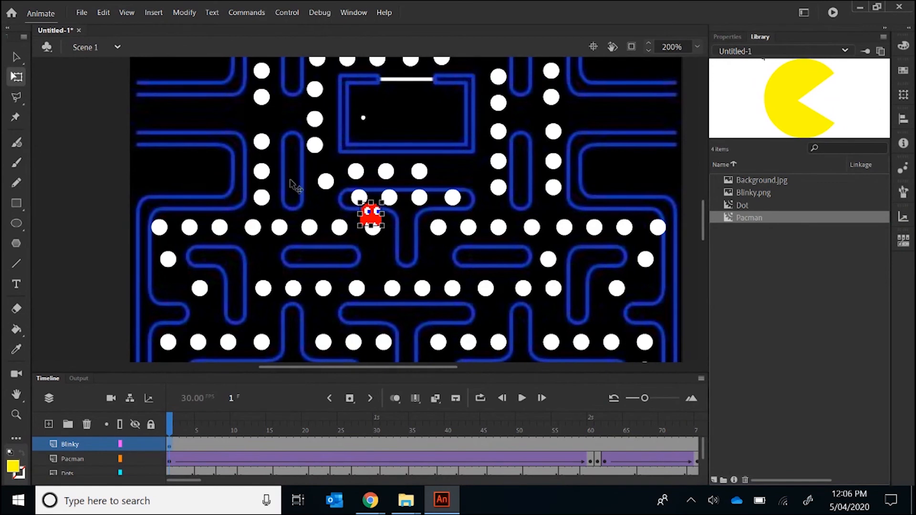
pyautogui.click(17, 56)
pyautogui.moveTo(371, 208); pyautogui.dragTo(367, 109)
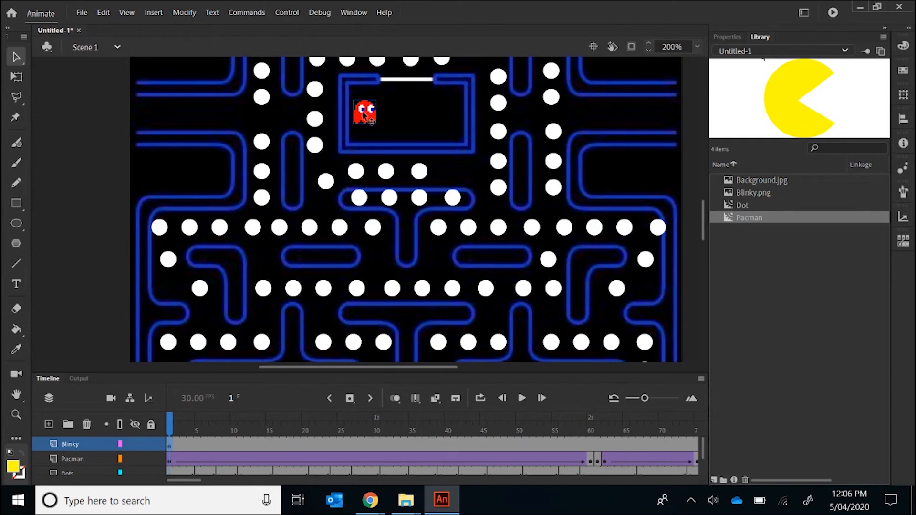
# Step: Convert the red ghost into a Movie Clip symbol named Blinky
pyautogui.rightClick(363, 112)
pyautogui.click(356, 146)
pyautogui.rightClick(365, 114)
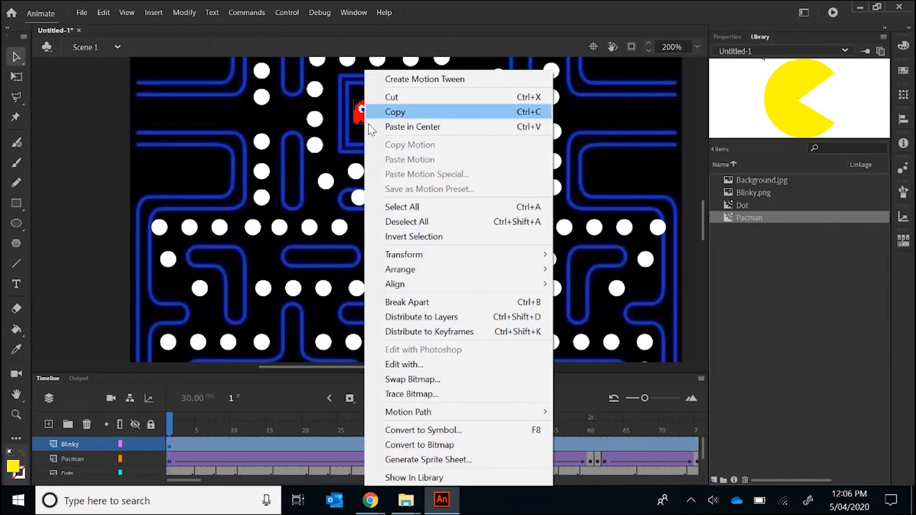
pyautogui.click(435, 431)
pyautogui.write('Blinky')
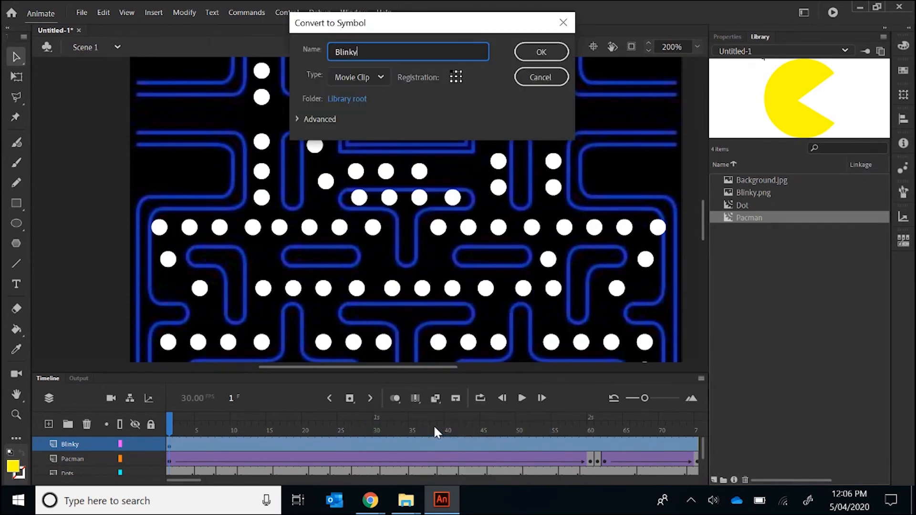
pyautogui.click(540, 52)
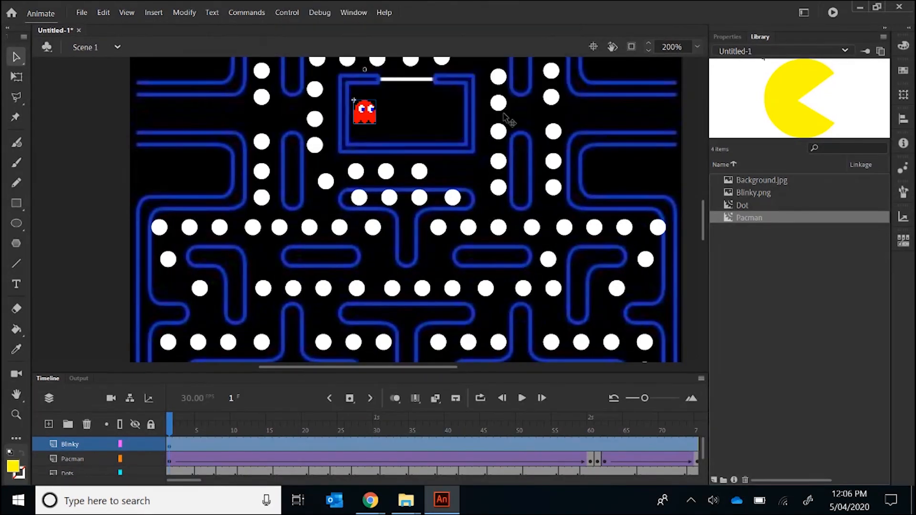
# Step: Insert a keyframe at frame 5 on the Blinky layer and move the ghost right to the middle of the pen
pyautogui.scroll(3, 405, 205)
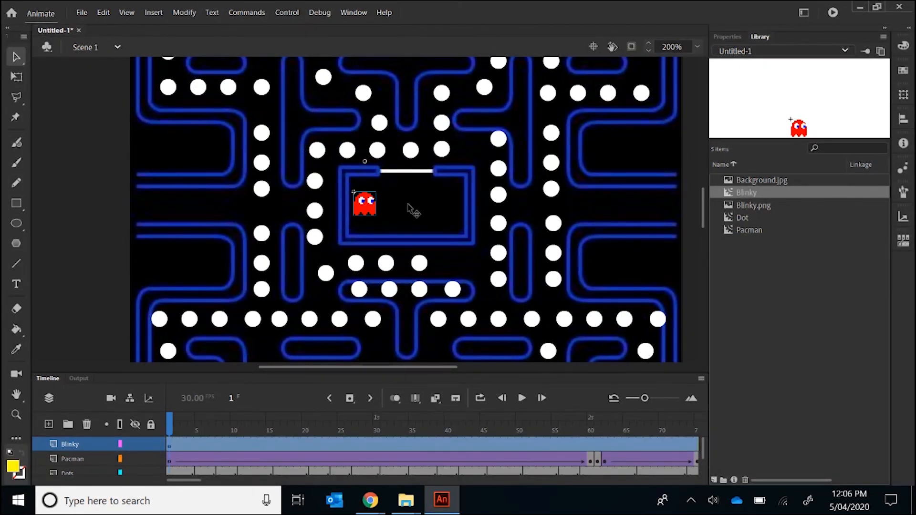
pyautogui.click(199, 447)
pyautogui.rightClick(198, 446)
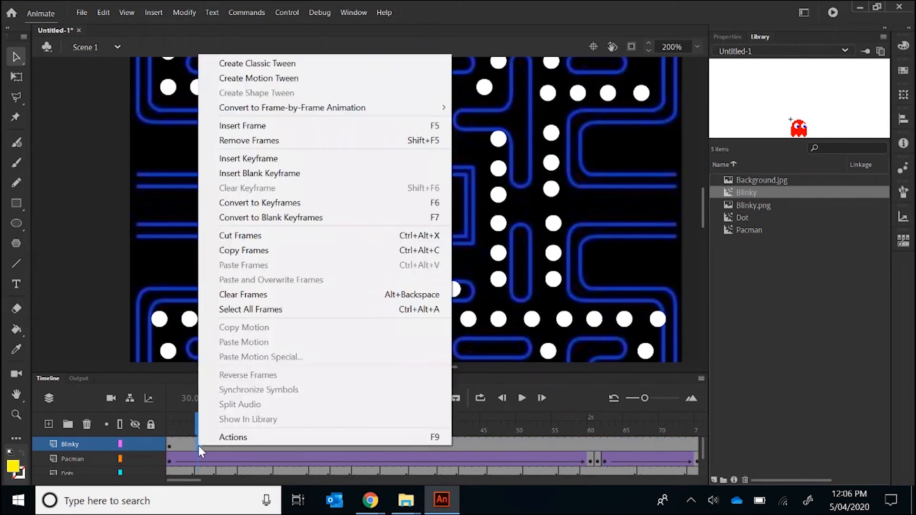
pyautogui.click(293, 157)
pyautogui.moveTo(368, 213); pyautogui.dragTo(410, 215)
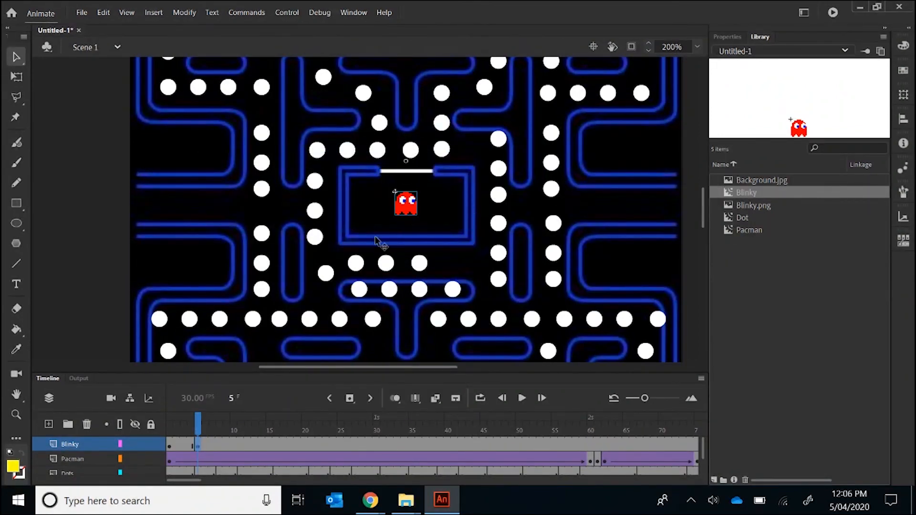
# Step: Insert a keyframe at frame 15 on the Blinky layer and move the ghost up through the white gate onto the dot row above
pyautogui.click(269, 447)
pyautogui.rightClick(270, 447)
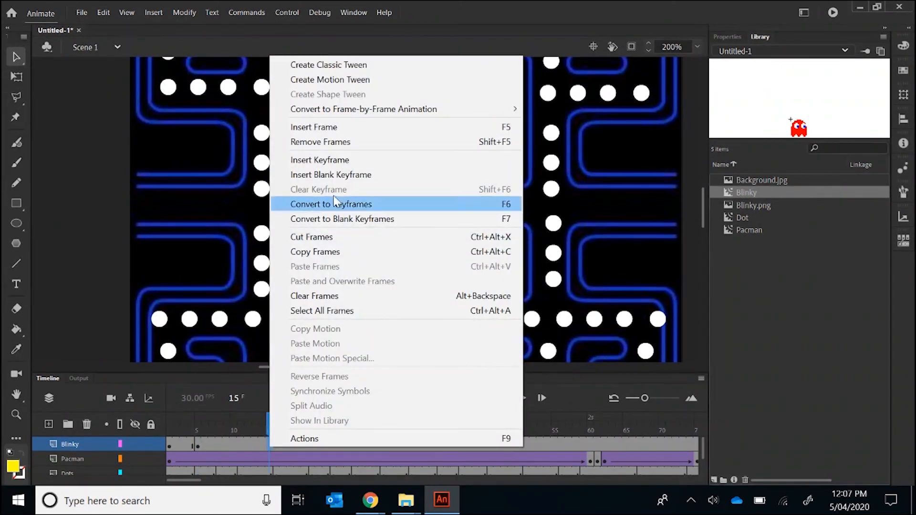
pyautogui.click(329, 162)
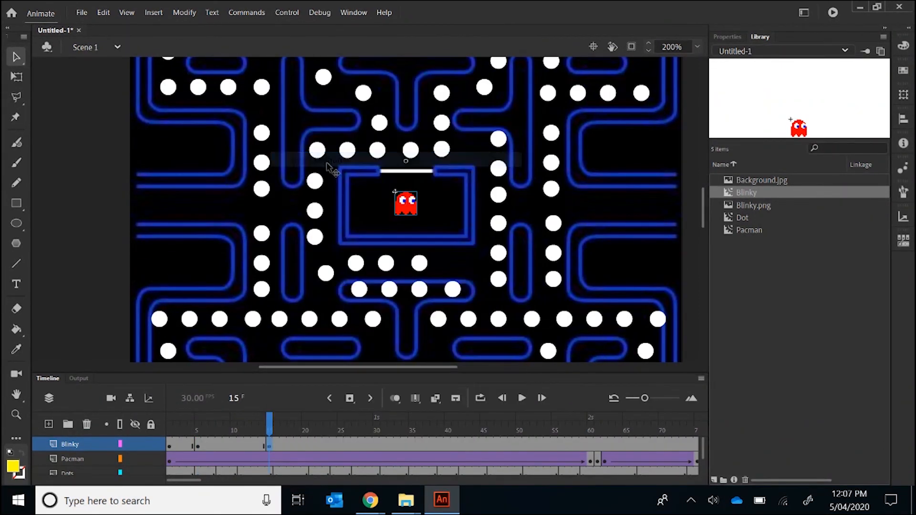
pyautogui.moveTo(416, 206); pyautogui.dragTo(421, 149)
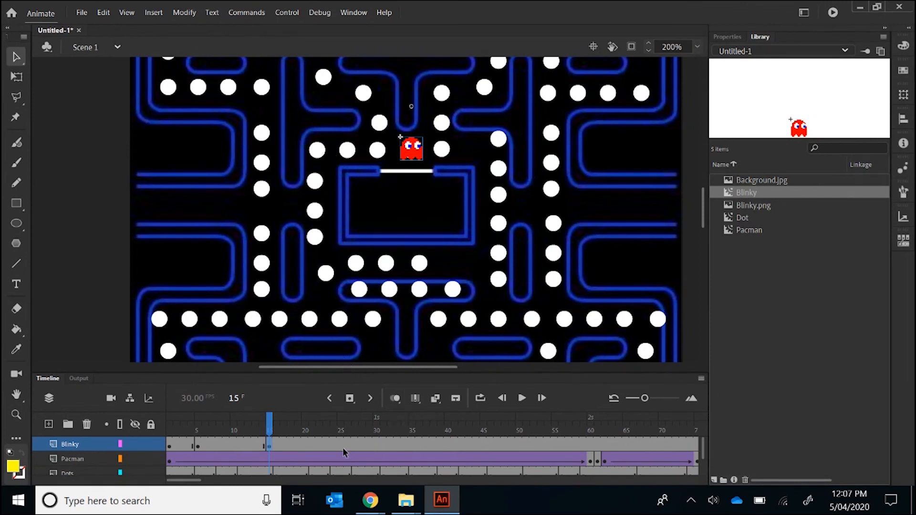
# Step: Insert a keyframe at frame 30 on the Blinky layer and move the ghost to the leftmost dot of the row above the pen
pyautogui.click(376, 443)
pyautogui.rightClick(377, 444)
pyautogui.click(420, 157)
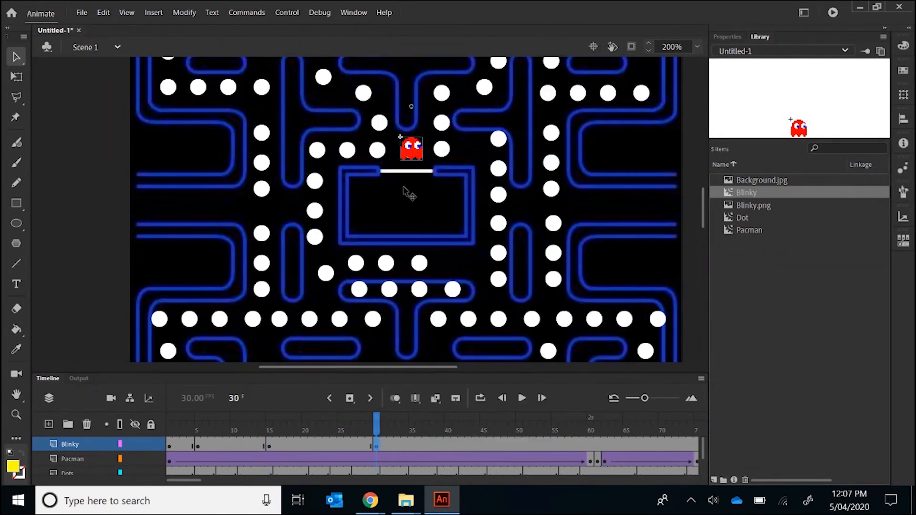
pyautogui.moveTo(413, 157); pyautogui.dragTo(320, 158)
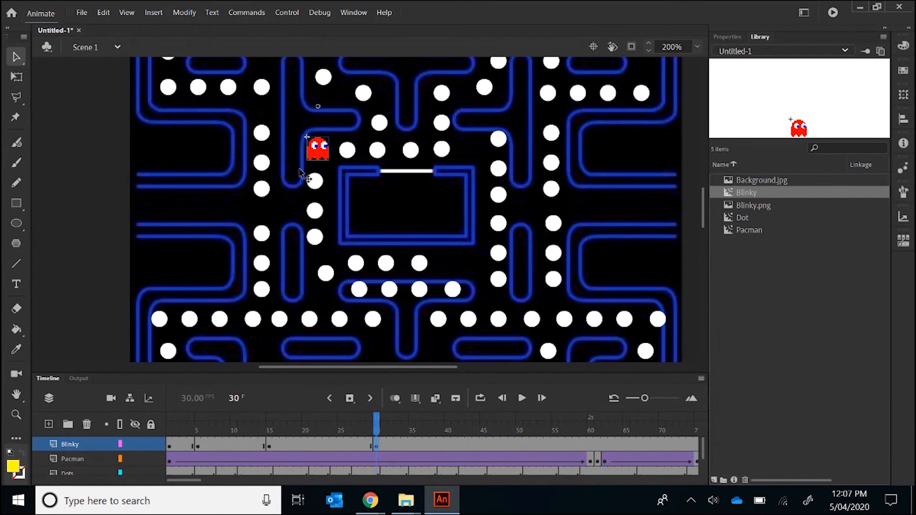
# Step: Create classic tweens on the Blinky layer between the keyframes at frames 1, 5, 15 and 30
pyautogui.rightClick(183, 443)
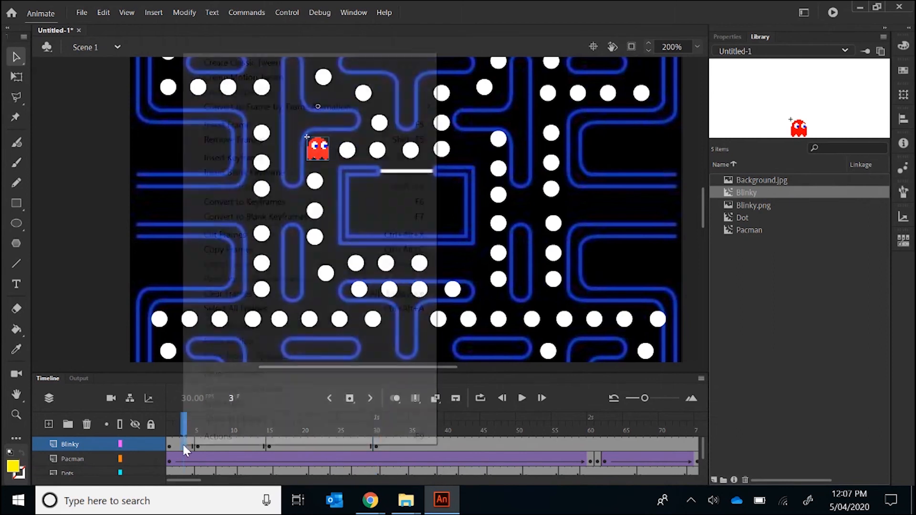
pyautogui.click(267, 62)
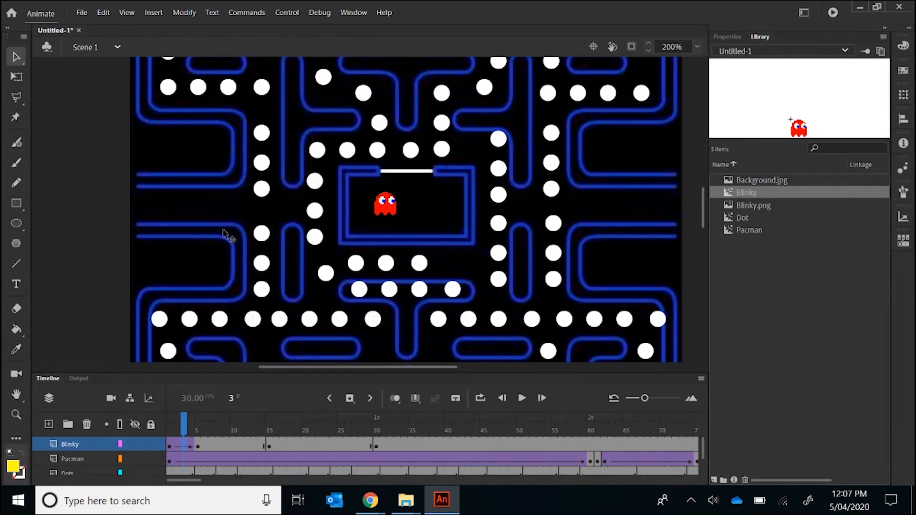
pyautogui.rightClick(230, 448)
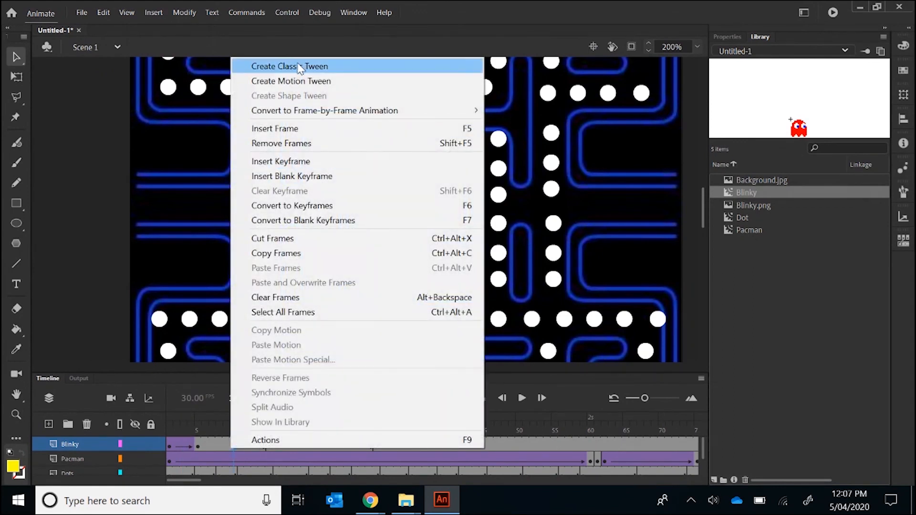
pyautogui.click(300, 68)
pyautogui.rightClick(322, 445)
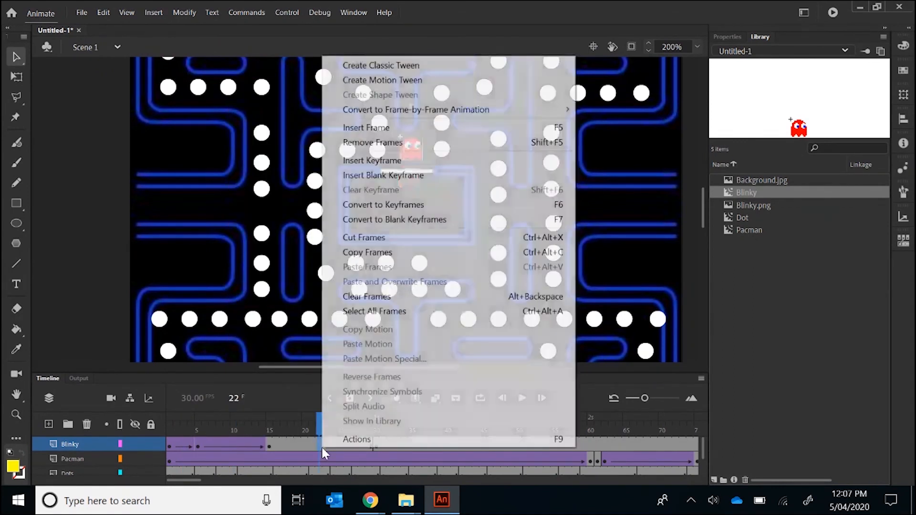
pyautogui.click(395, 67)
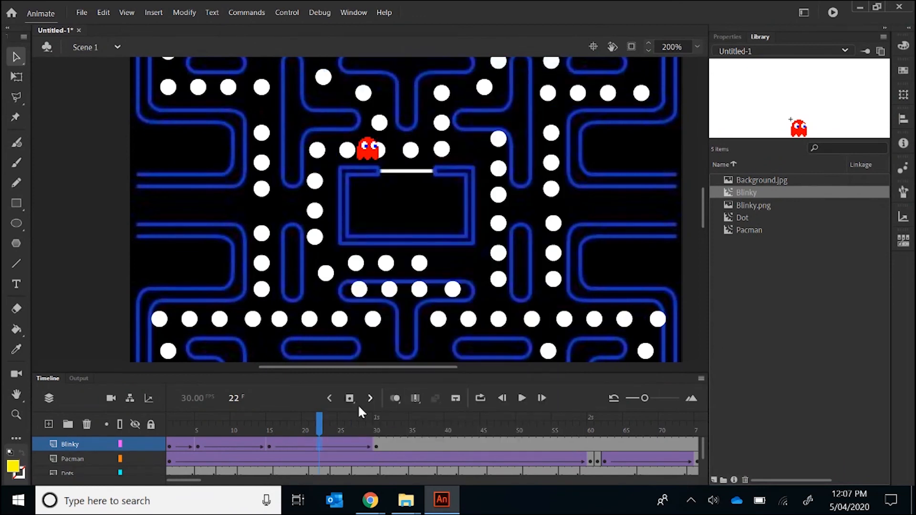
# Step: Set the stage zoom to 100% and play the scene from frame 1 to check Blinky's movement alongside Pac-Man's
pyautogui.moveTo(319, 422); pyautogui.dragTo(136, 421)
pyautogui.click(684, 44)
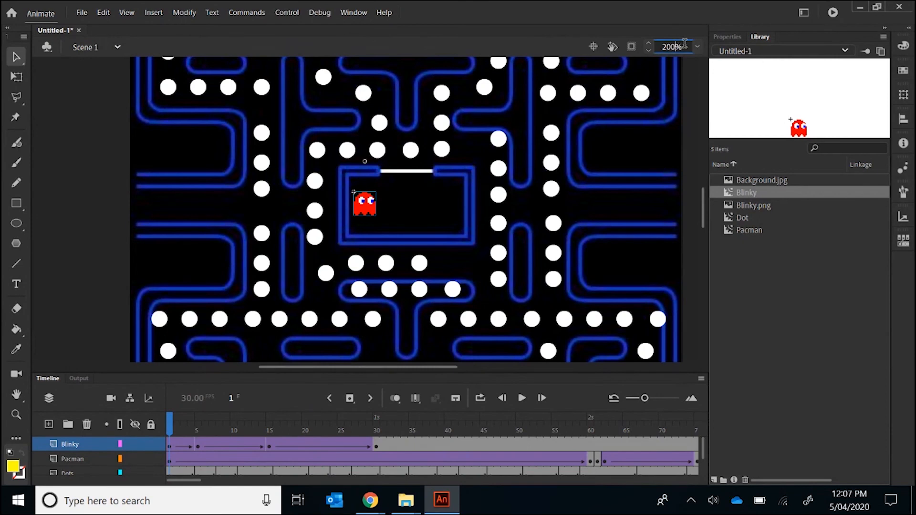
pyautogui.press('BackSpace')
pyautogui.write('1')
pyautogui.press('Return')
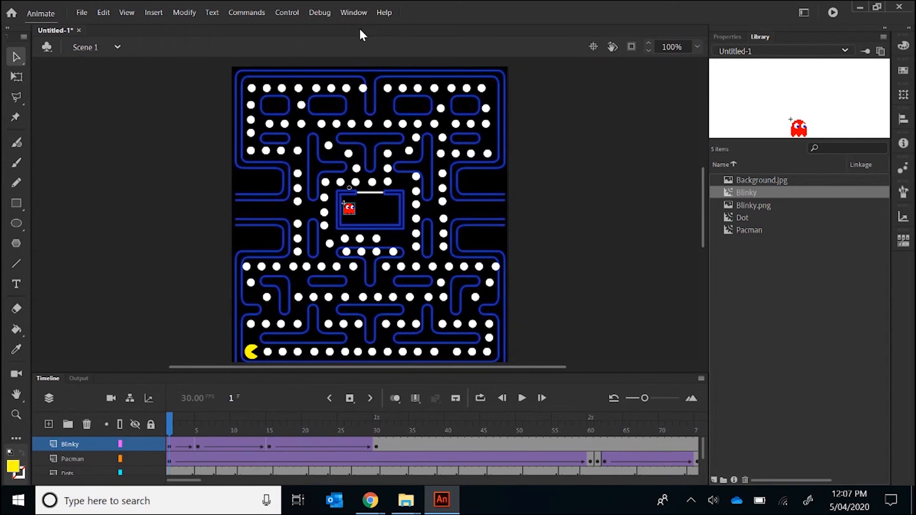
pyautogui.click(522, 398)
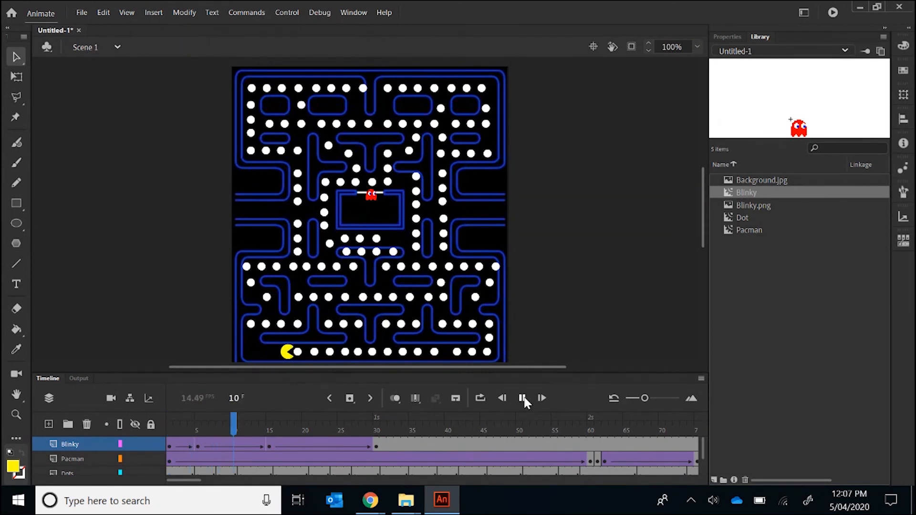
# Step: Stop the playback and set the HTML Wrapper's output name to Pacman in the publish settings
pyautogui.click(523, 398)
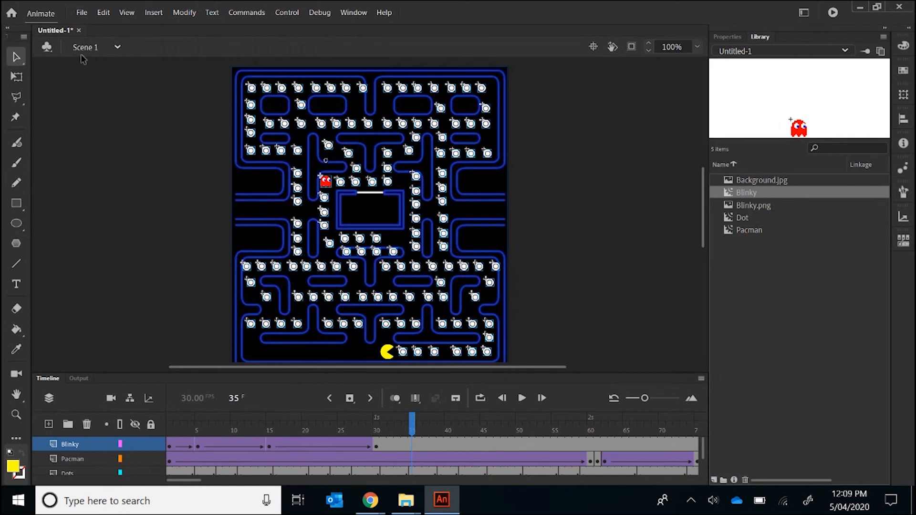
pyautogui.click(78, 12)
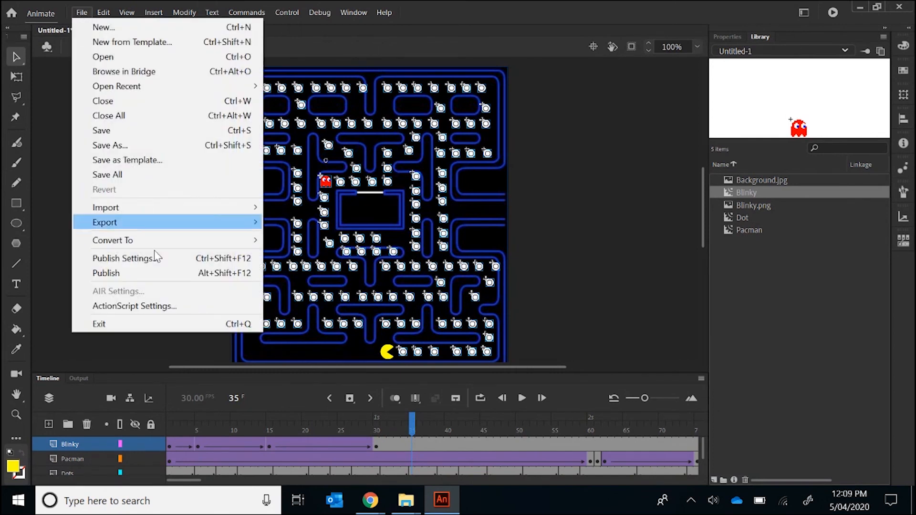
pyautogui.click(137, 258)
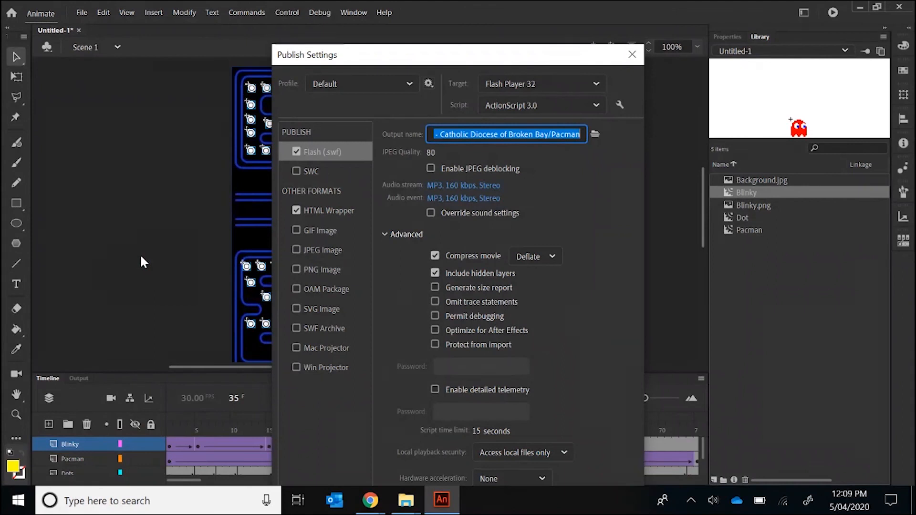
pyautogui.click(297, 208)
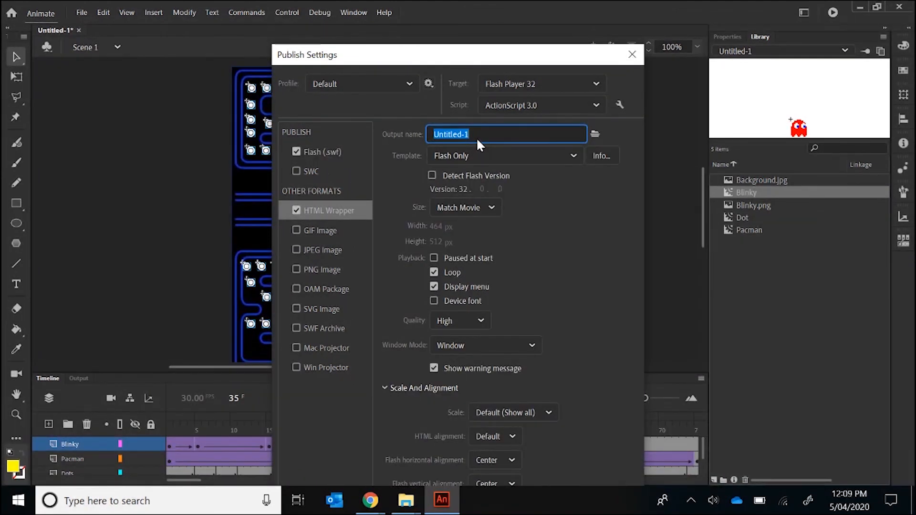
pyautogui.write('Pacman')
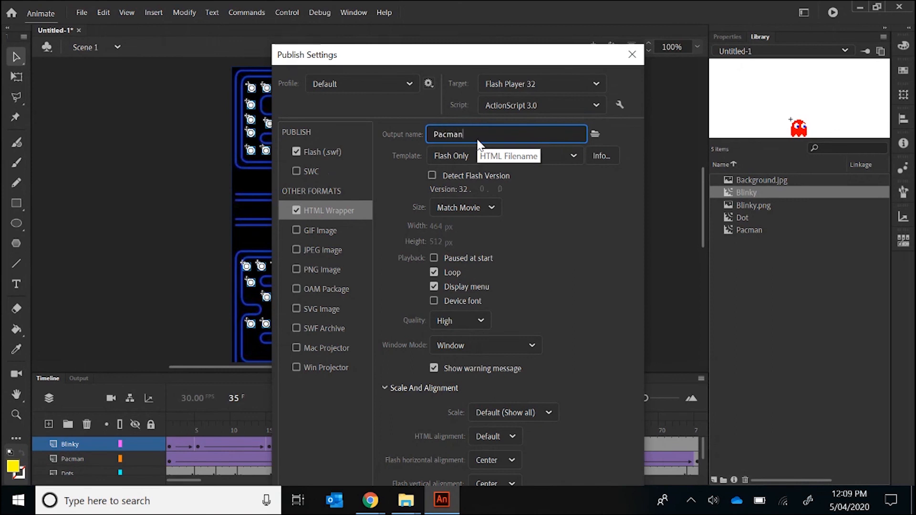
# Step: Set the OneDrive - Catholic Diocese of Broken Bay folder as the HTML publish destination and accept the publish settings
pyautogui.click(595, 134)
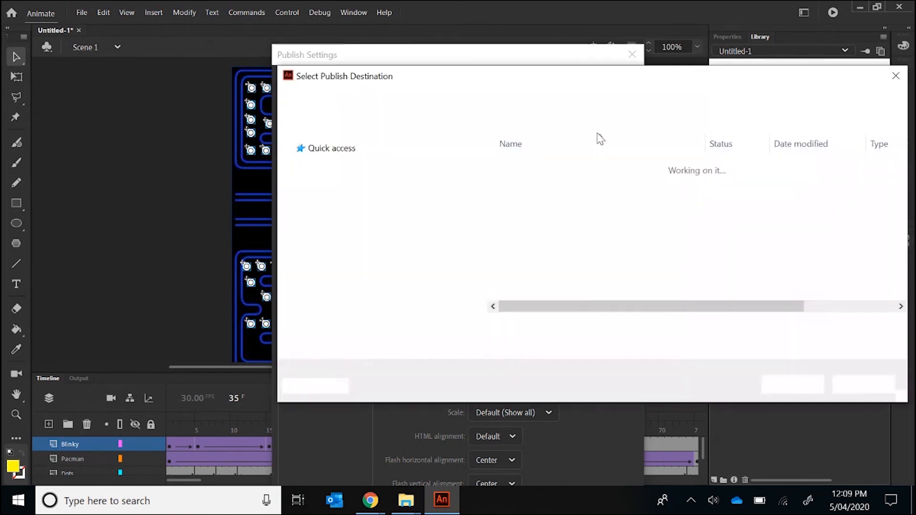
pyautogui.click(434, 204)
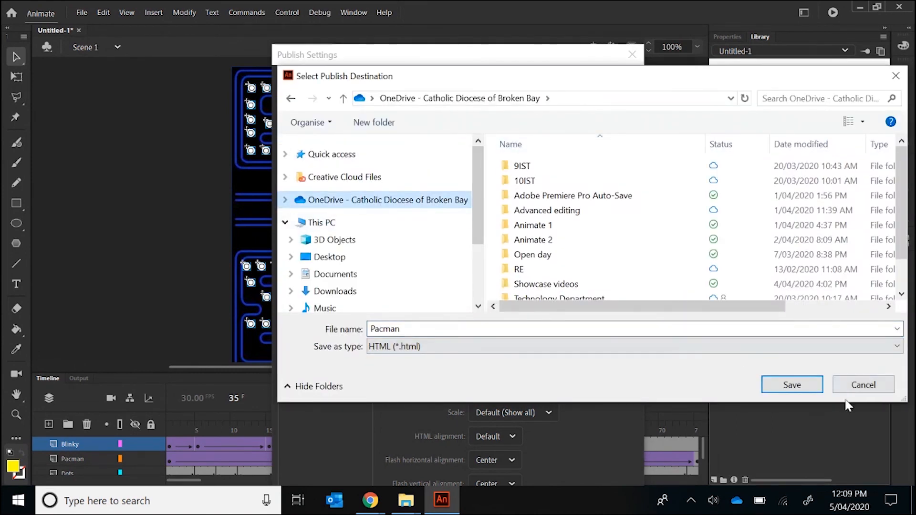
pyautogui.click(792, 384)
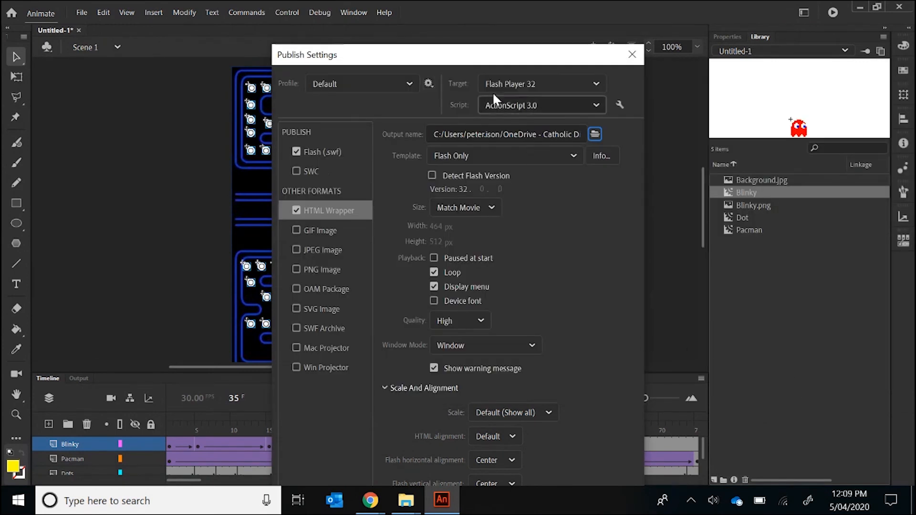
pyautogui.moveTo(441, 62); pyautogui.dragTo(437, 19)
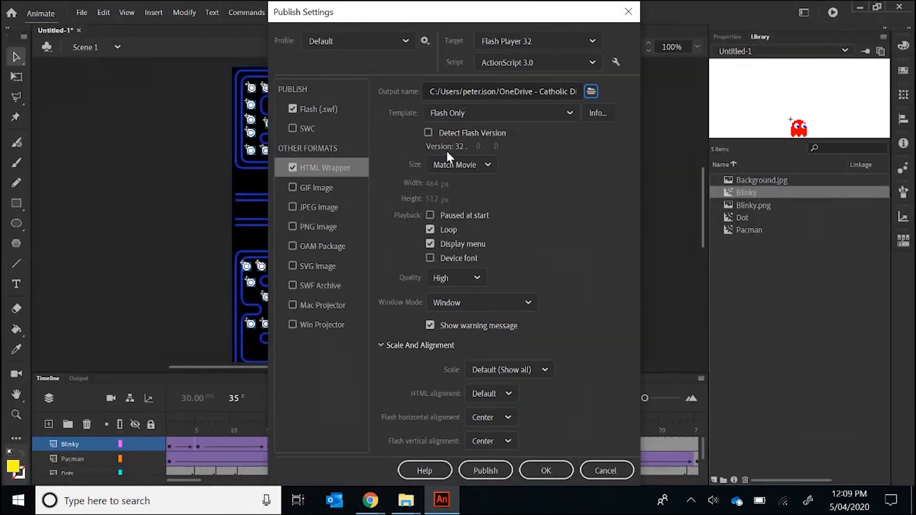
pyautogui.click(549, 470)
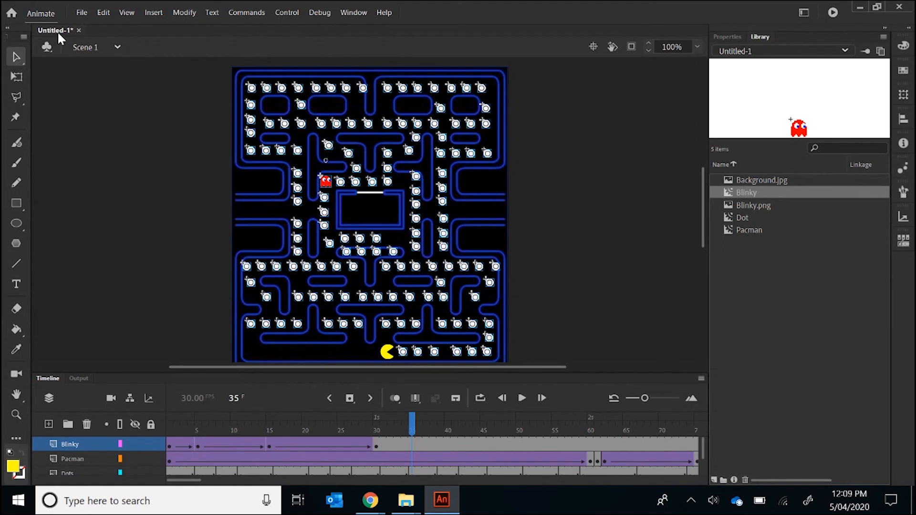
# Step: Publish the animation and open the published Pacman HTML document from the OneDrive folder in File Explorer
pyautogui.click(80, 15)
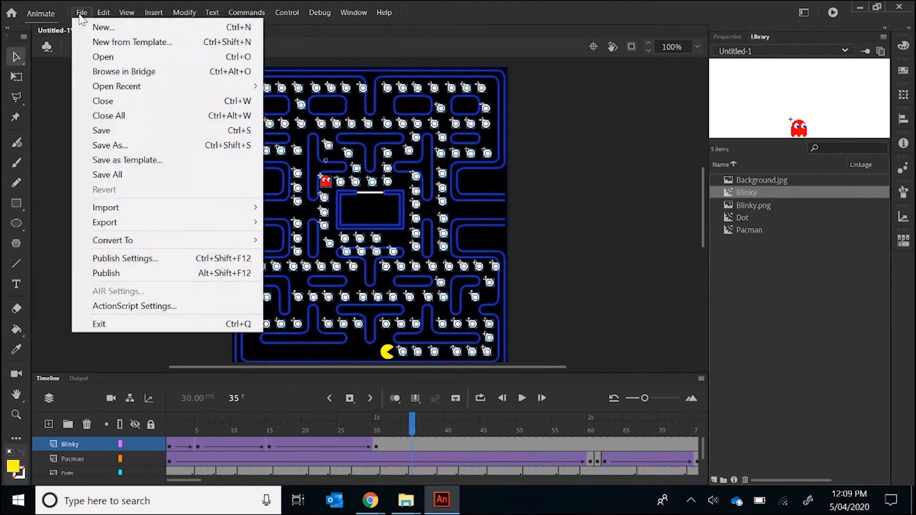
pyautogui.click(143, 280)
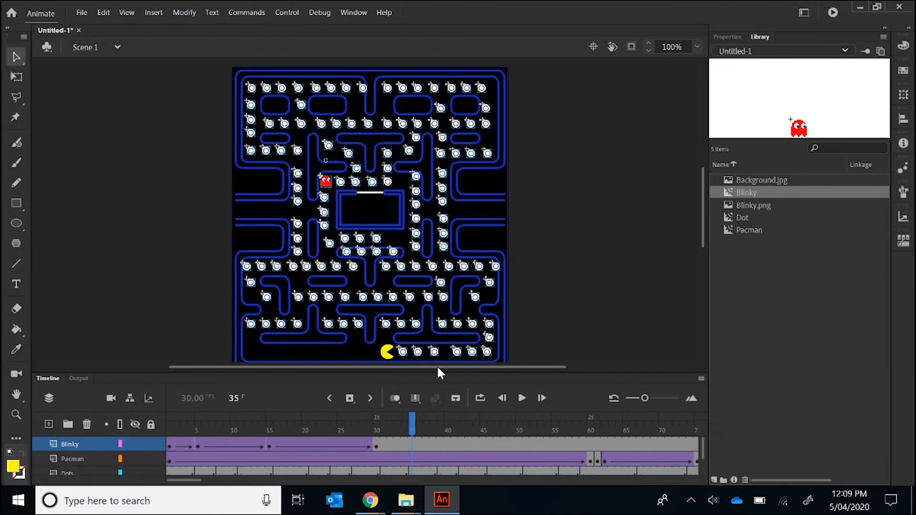
pyautogui.moveTo(403, 507)
pyautogui.click(400, 462)
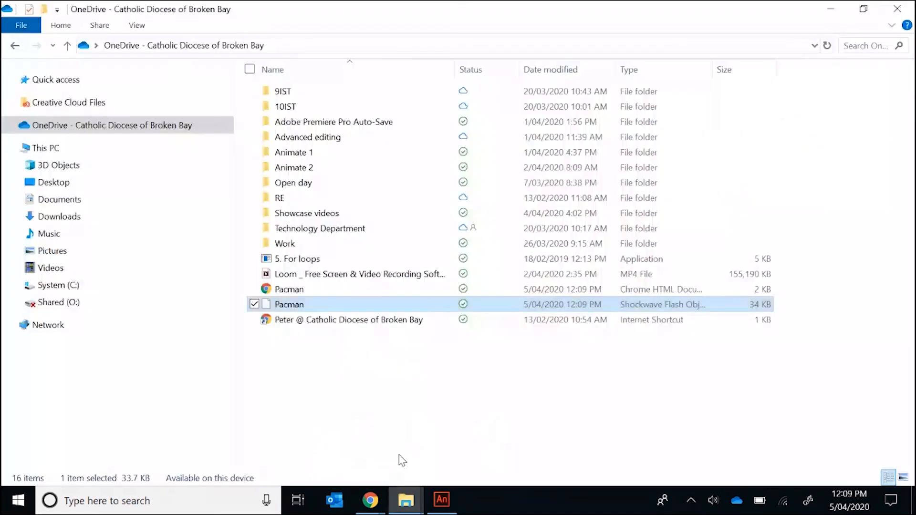
pyautogui.click(151, 126)
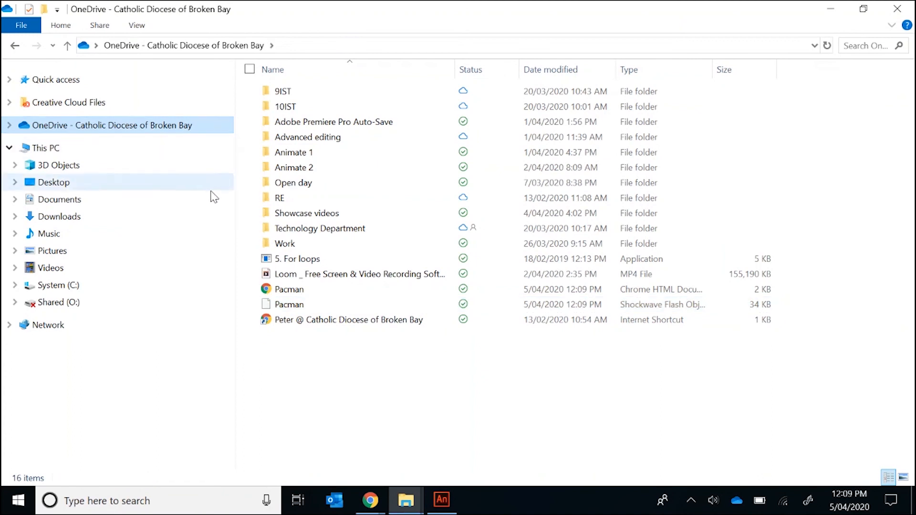
pyautogui.doubleClick(308, 290)
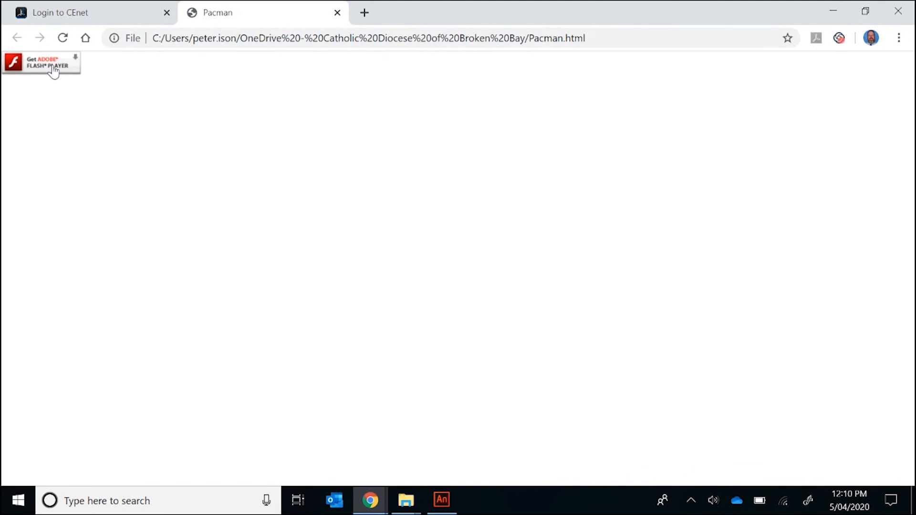
# Step: Allow Flash to run on the Pacman page and watch the published animation in the browser
pyautogui.click(54, 69)
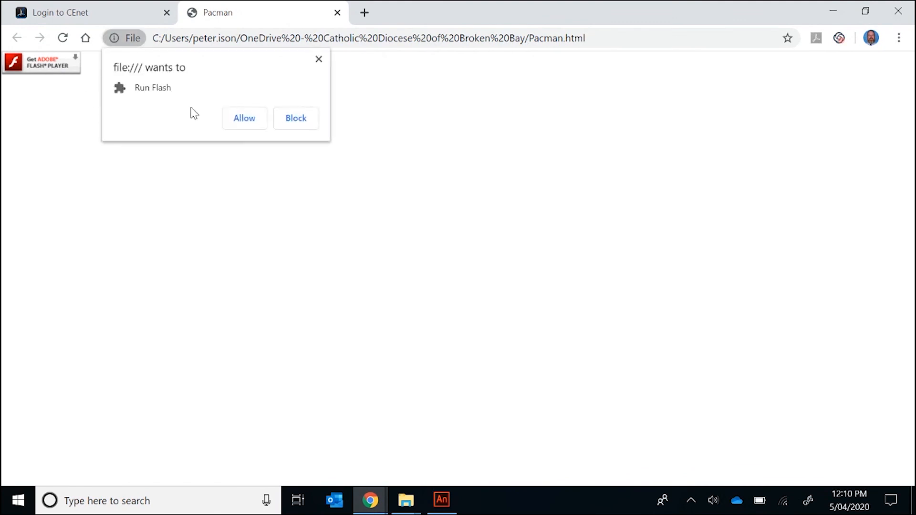
pyautogui.click(232, 119)
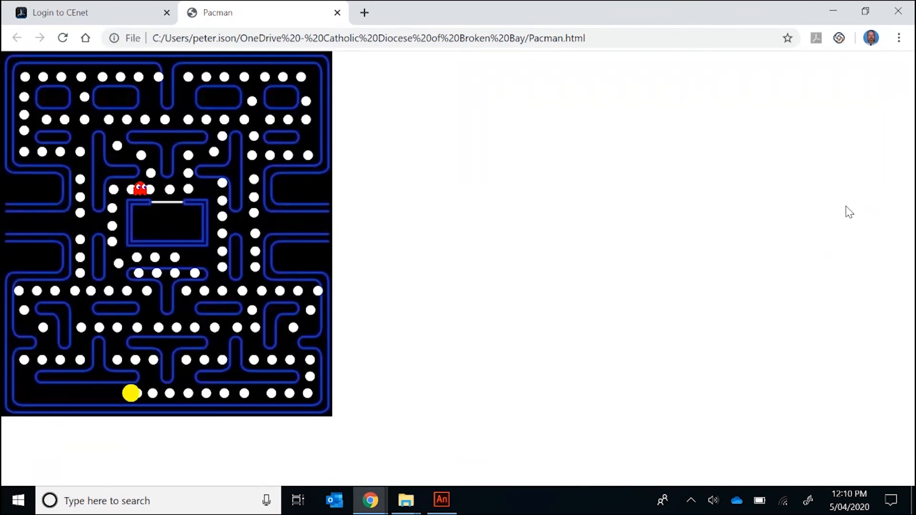
pyautogui.press('Up')
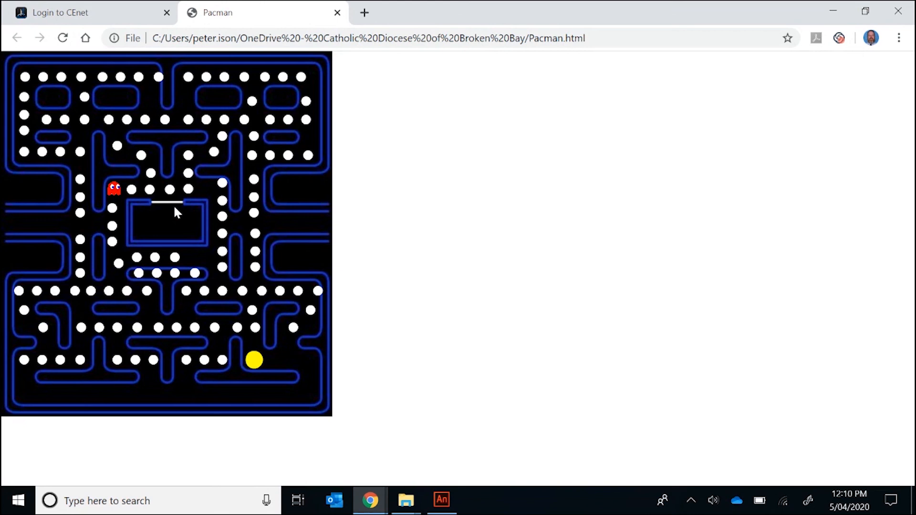
# Step: Switch back to Animate, then to File Explorer, and examine the remaining ghost and fruit images in the Resources folder
pyautogui.click(441, 499)
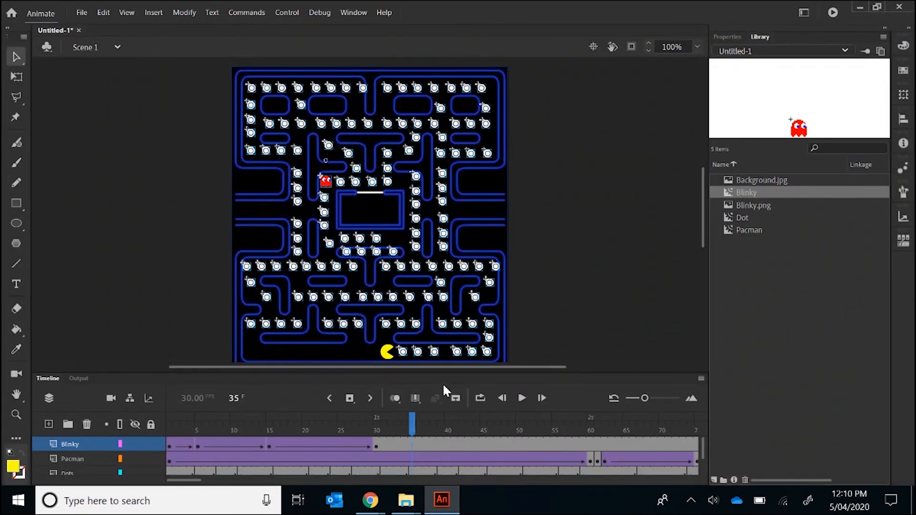
pyautogui.moveTo(406, 500)
pyautogui.click(423, 441)
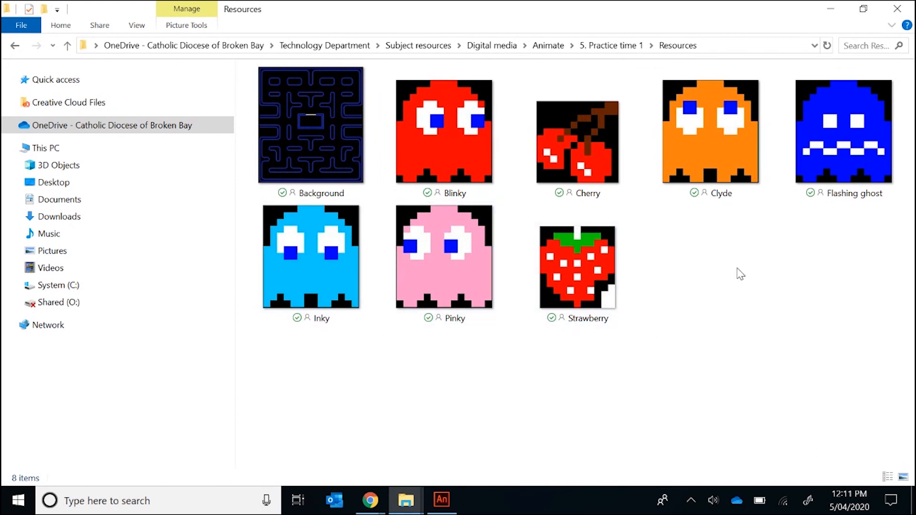
pyautogui.moveTo(842, 198)
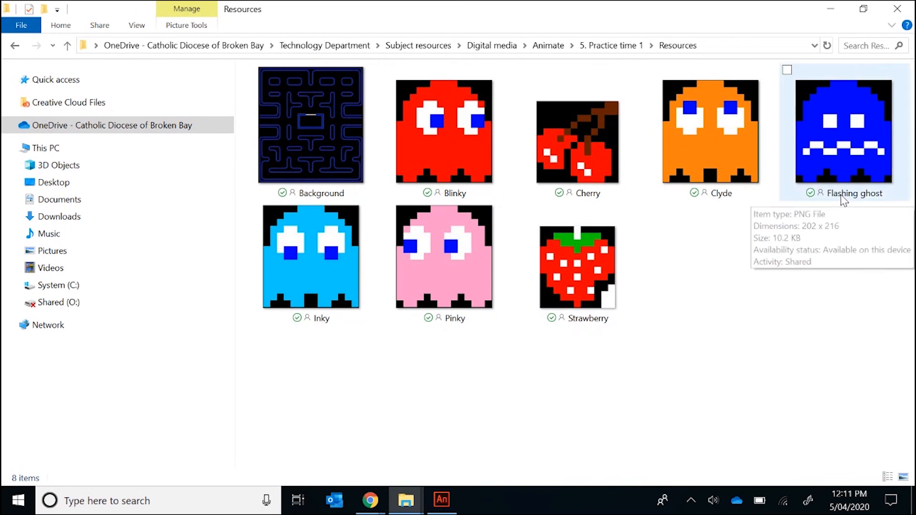